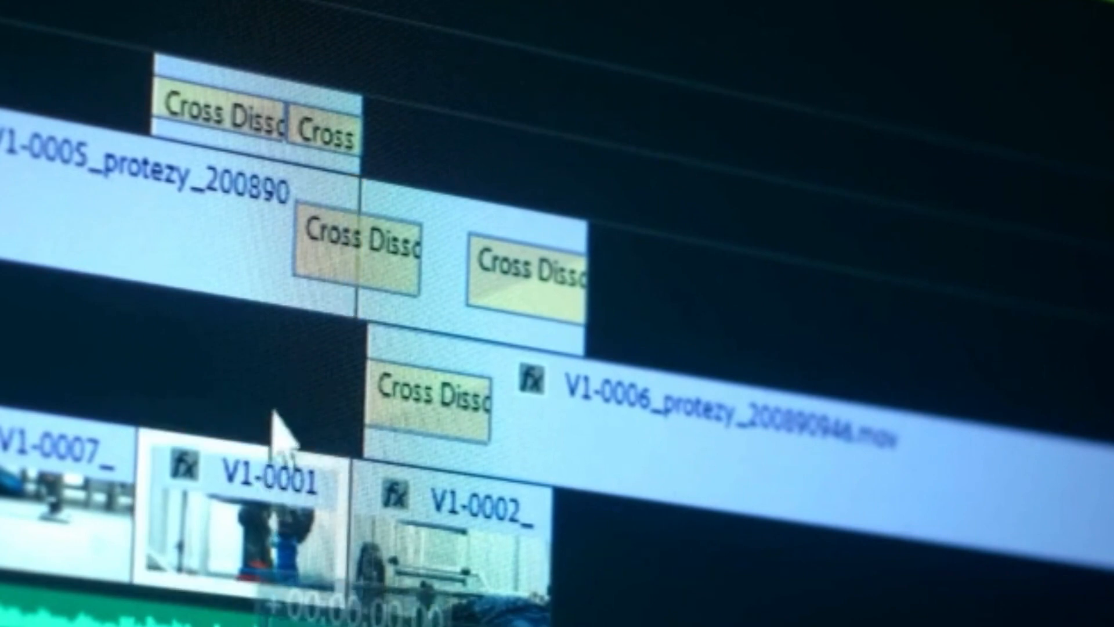
pyautogui.moveTo(137, 470); pyautogui.dragTo(235, 476)
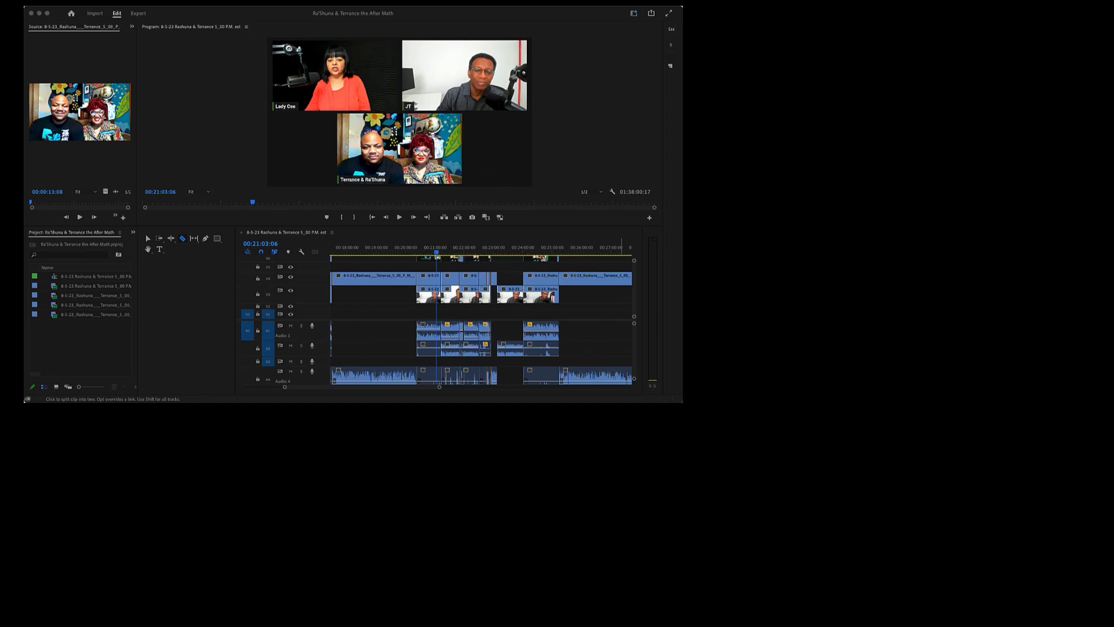
# Step: Go to the start of the sequence and select the red-shirt host's clip on V6 just after 00:01:00:00
pyautogui.click(320, 389)
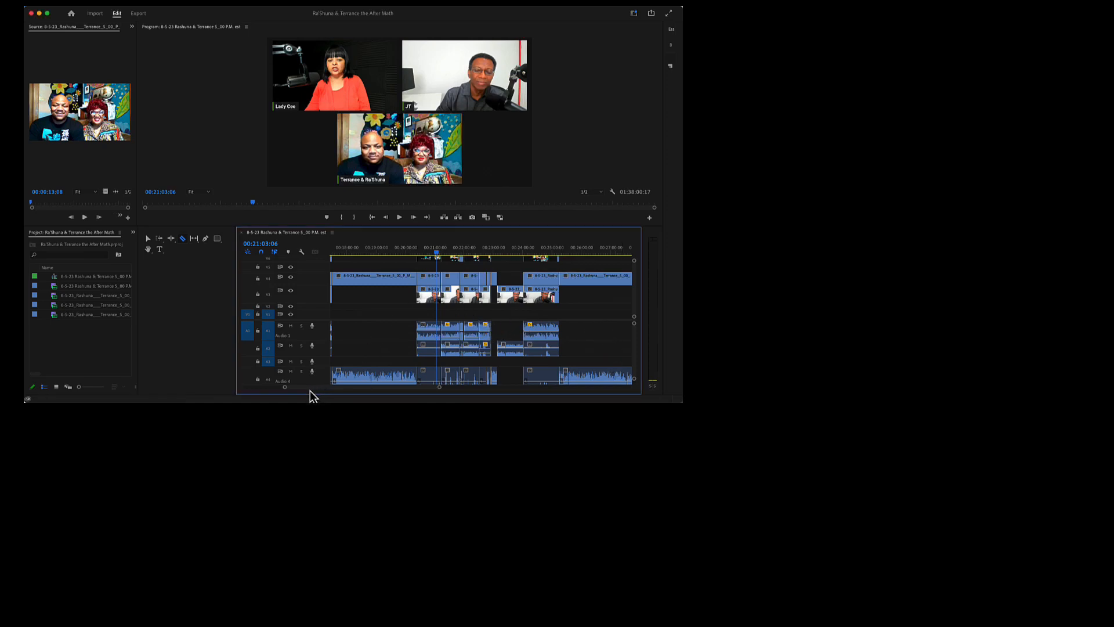
pyautogui.moveTo(310, 390); pyautogui.dragTo(258, 380)
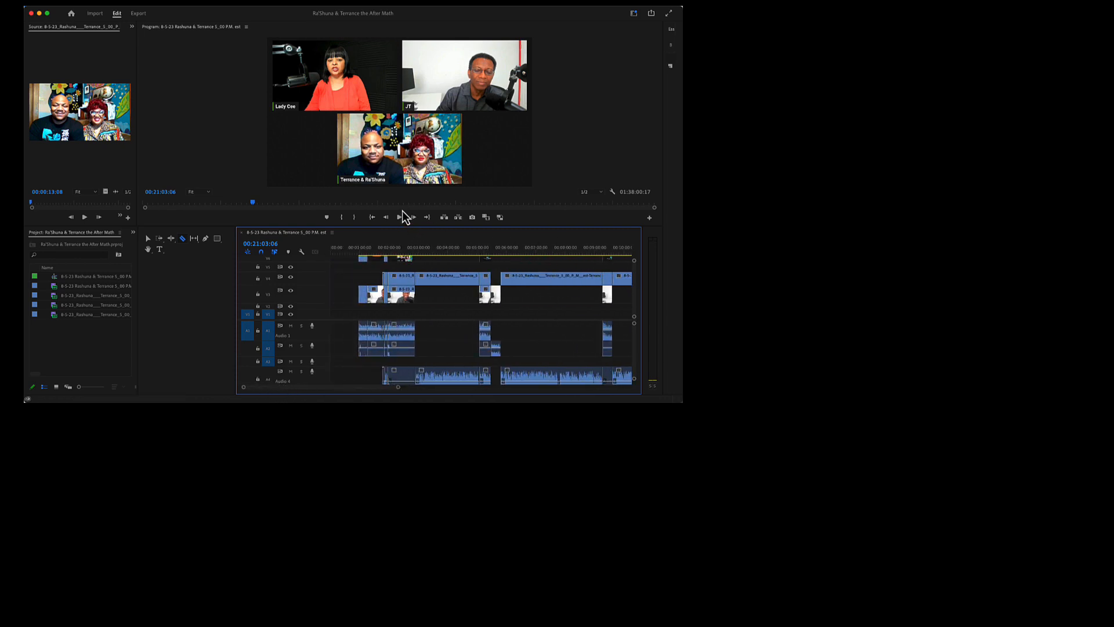
pyautogui.moveTo(217, 225); pyautogui.dragTo(223, 185)
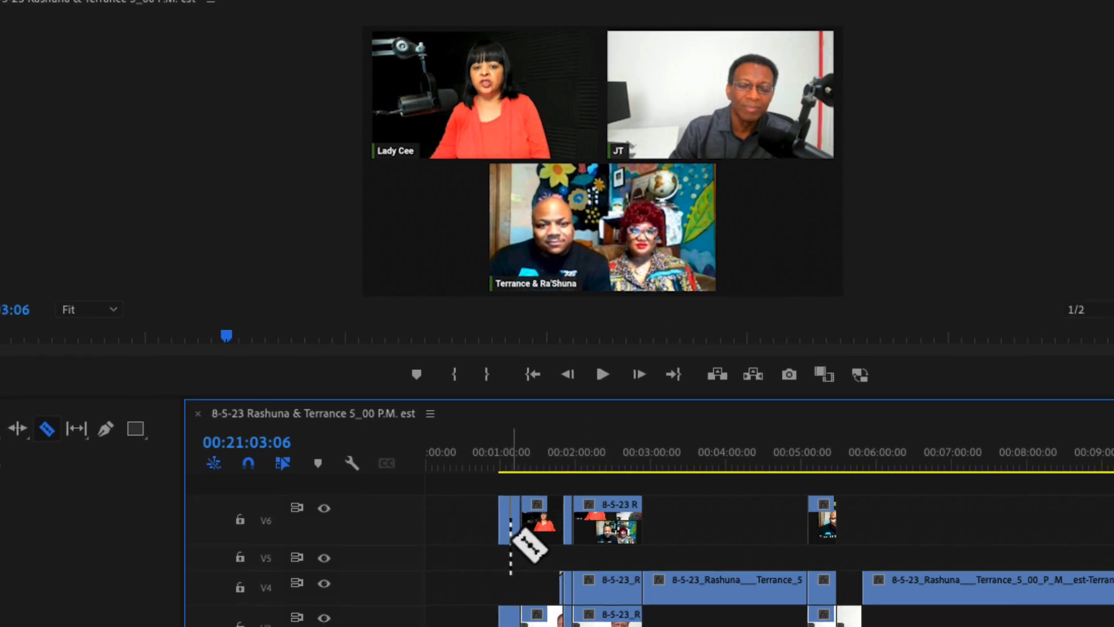
pyautogui.press('v')
pyautogui.click(538, 546)
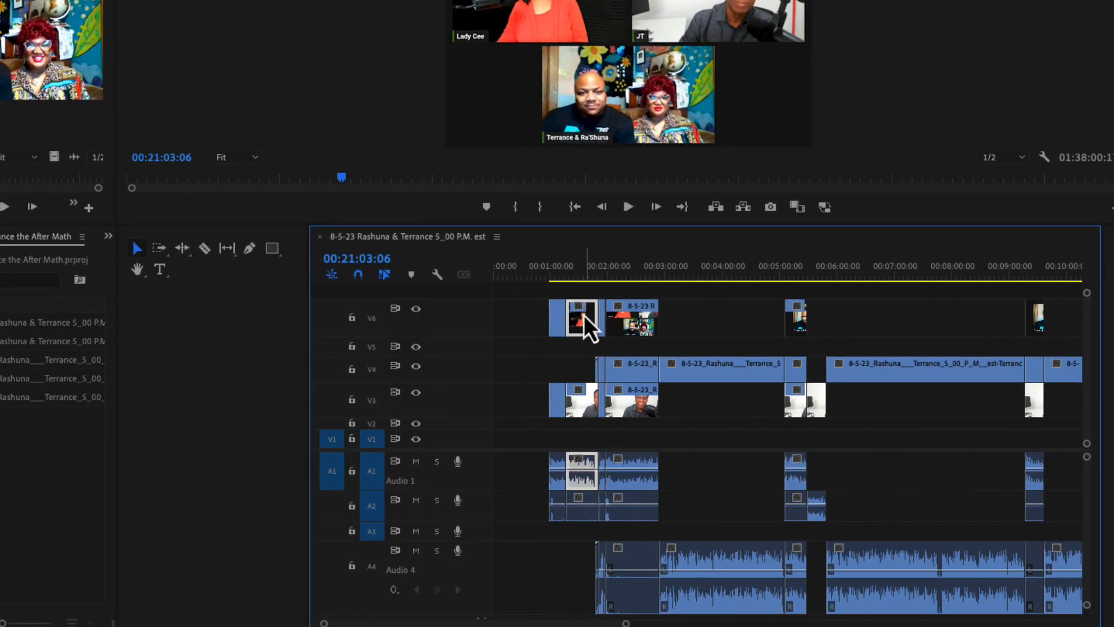
# Step: Scrub from the selected V6 clip into the following group-view clip, stopping at 00:02:13:04
pyautogui.moveTo(579, 273)
pyautogui.mouseDown()
pyautogui.moveTo(555, 270)
pyautogui.moveTo(573, 274)
pyautogui.mouseUp()
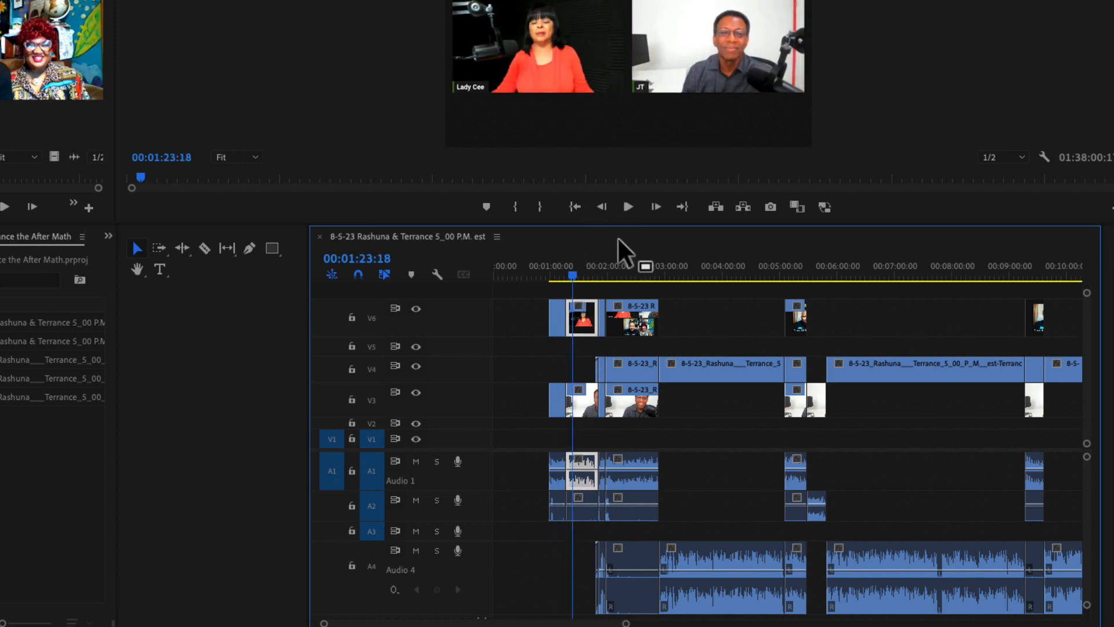
pyautogui.moveTo(573, 275); pyautogui.dragTo(576, 276)
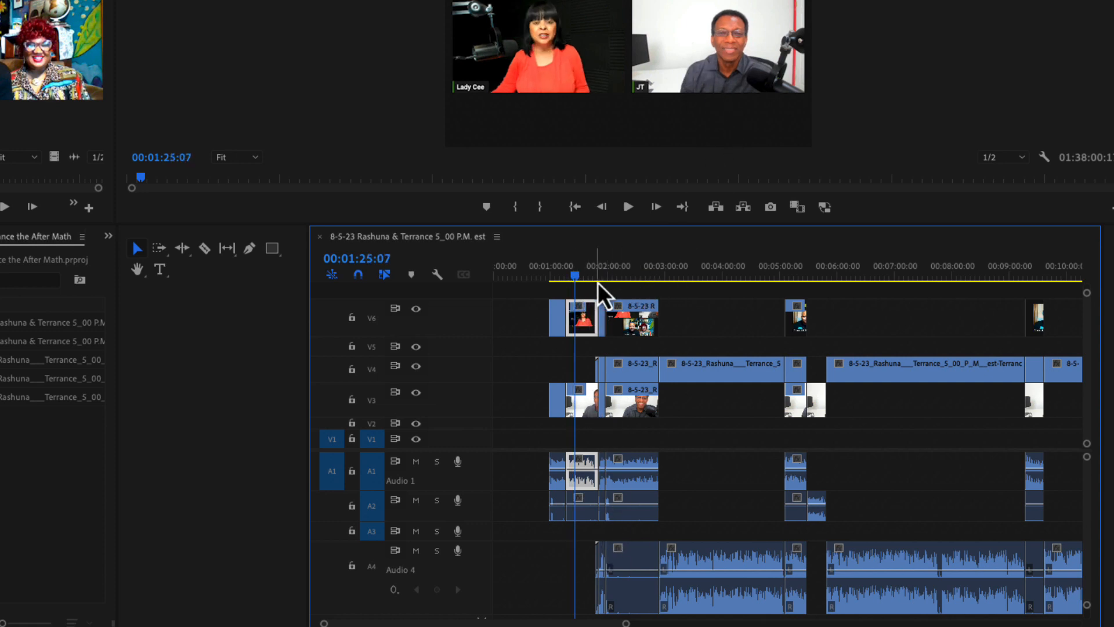
pyautogui.moveTo(579, 281); pyautogui.dragTo(624, 291)
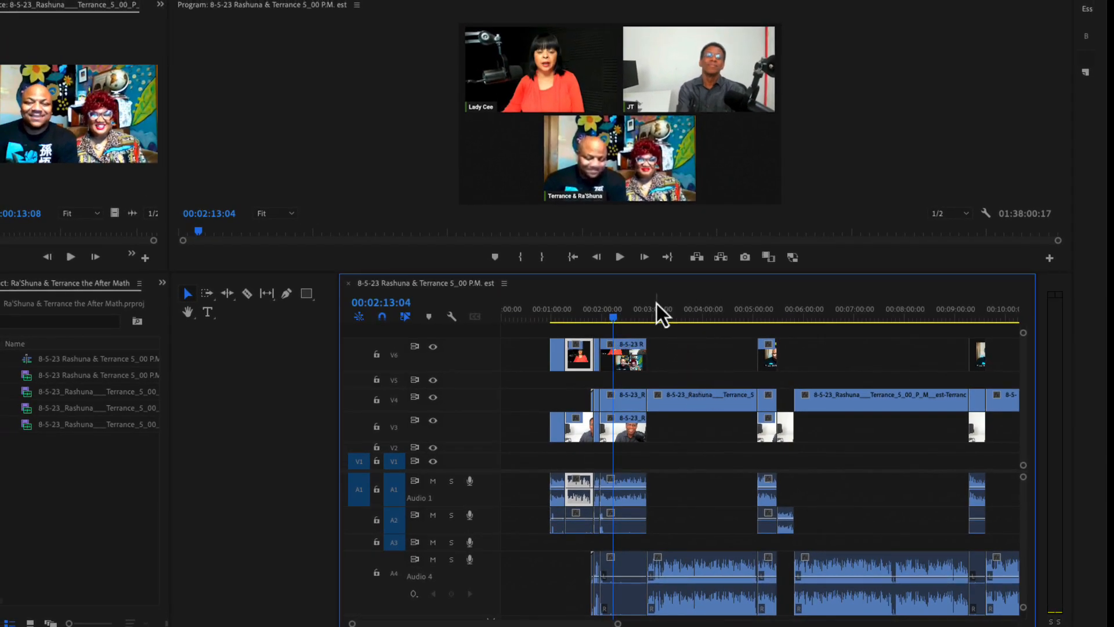
# Step: Try deleting the group-view clip on V6 at 00:02:13:04, and undo the deletion
pyautogui.click(628, 362)
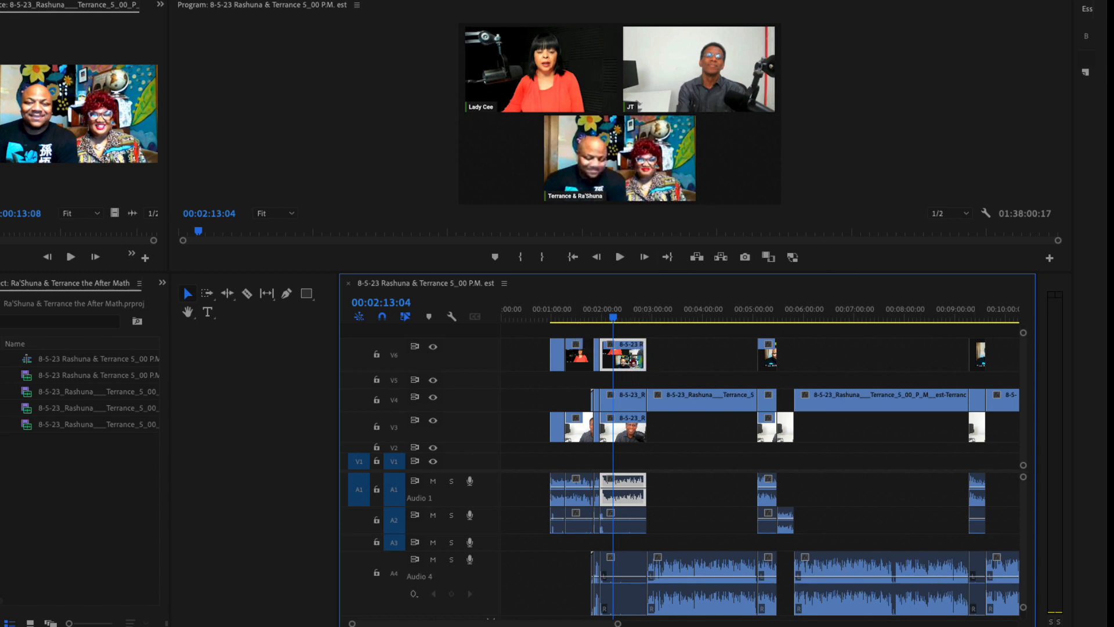
pyautogui.press('Delete')
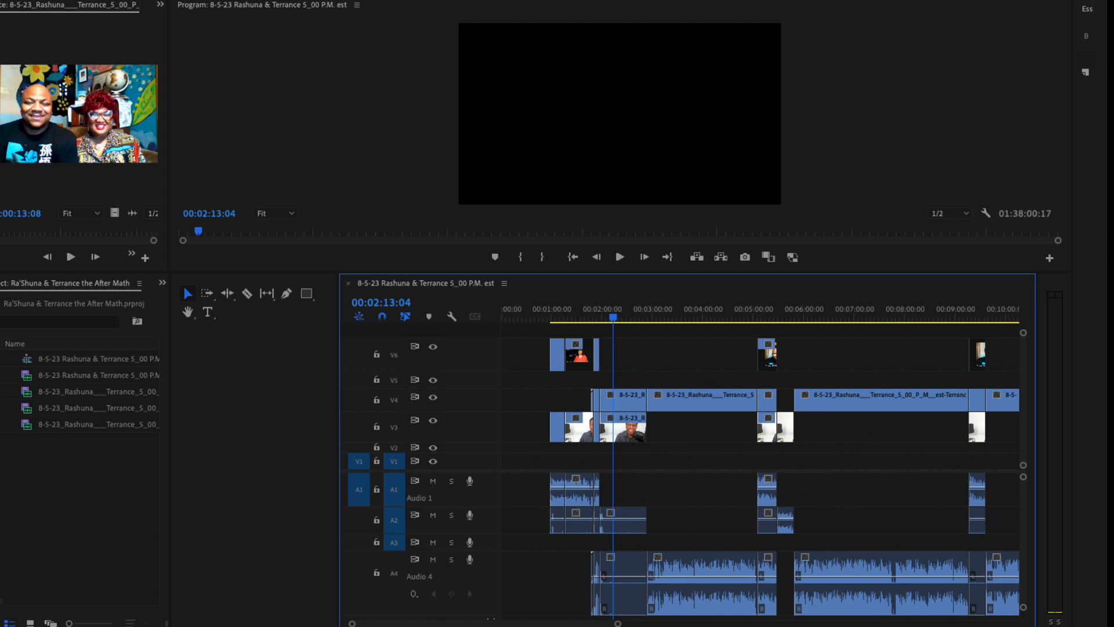
pyautogui.hotkey('ctrl', 'z')
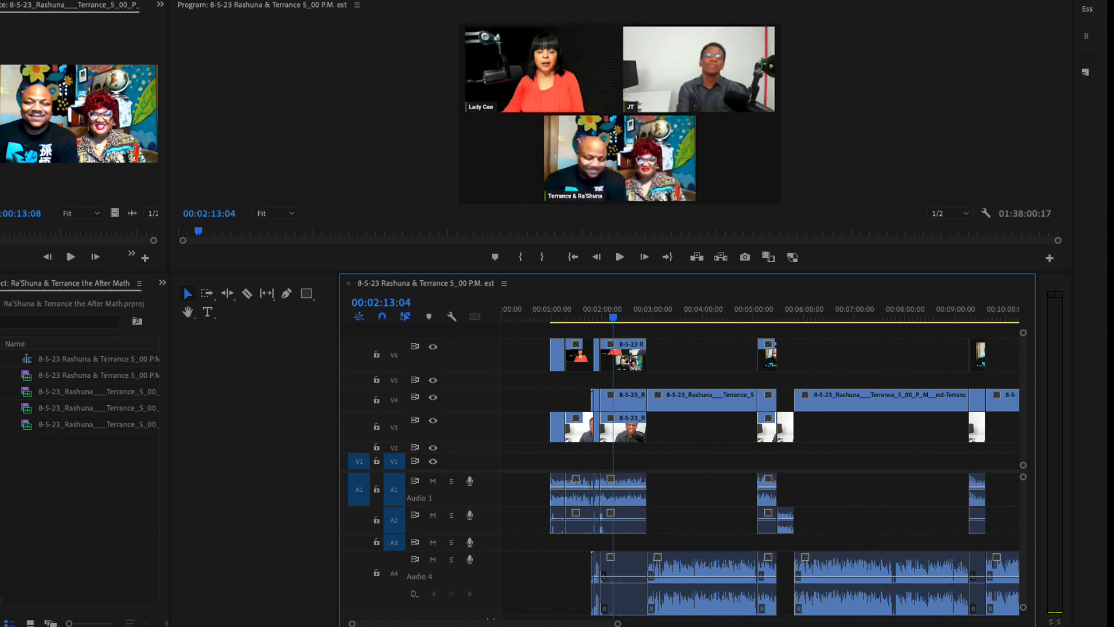
# Step: Try removing the V6 and V4 clips at 00:02:13:04 to preview the V3 webcam shot through 00:02:29:11, and undo both deletions
pyautogui.click(633, 429)
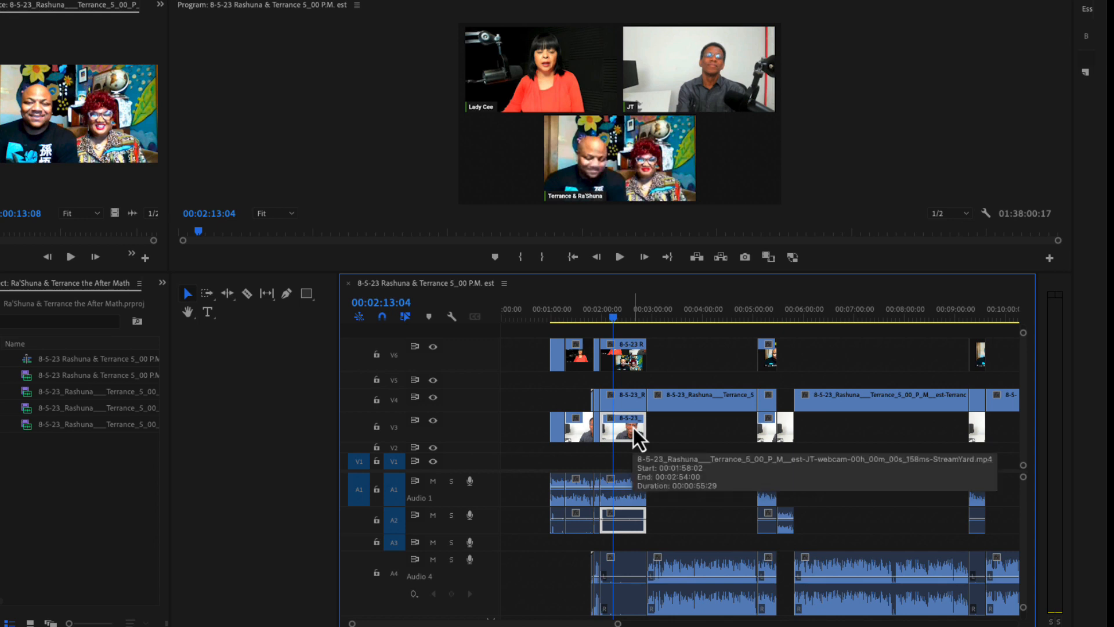
pyautogui.click(625, 359)
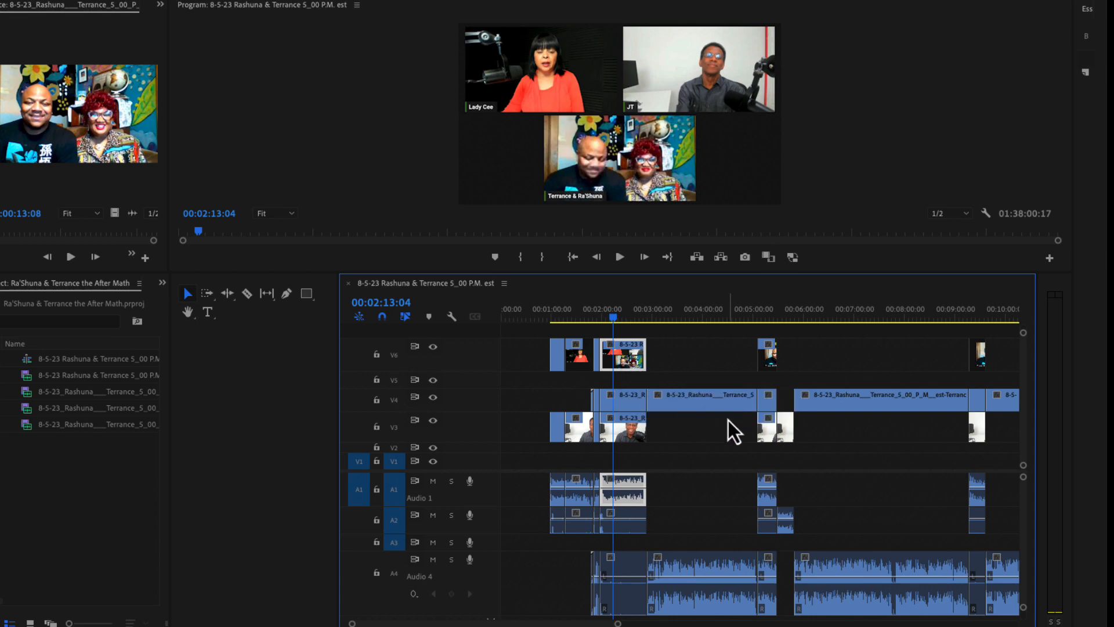
pyautogui.press('Delete')
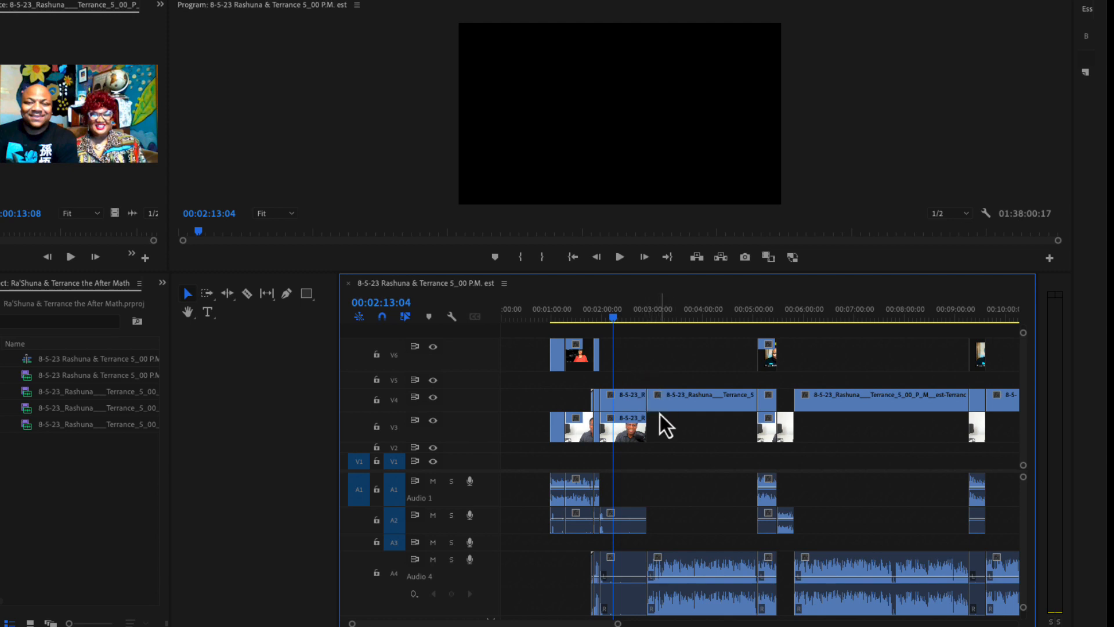
pyautogui.click(629, 411)
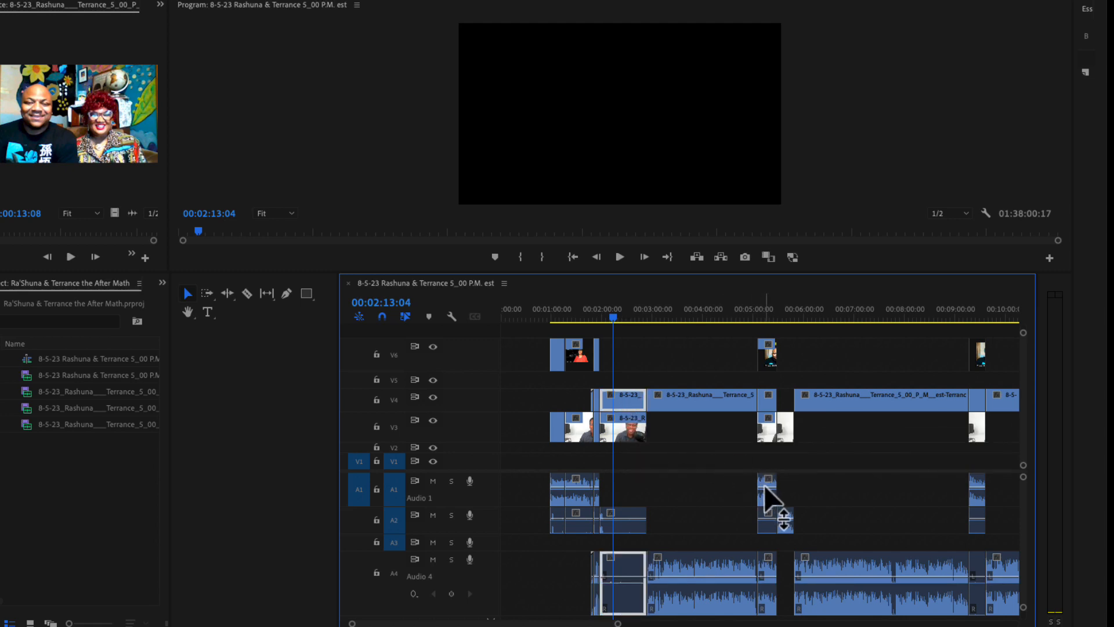
pyautogui.press('Delete')
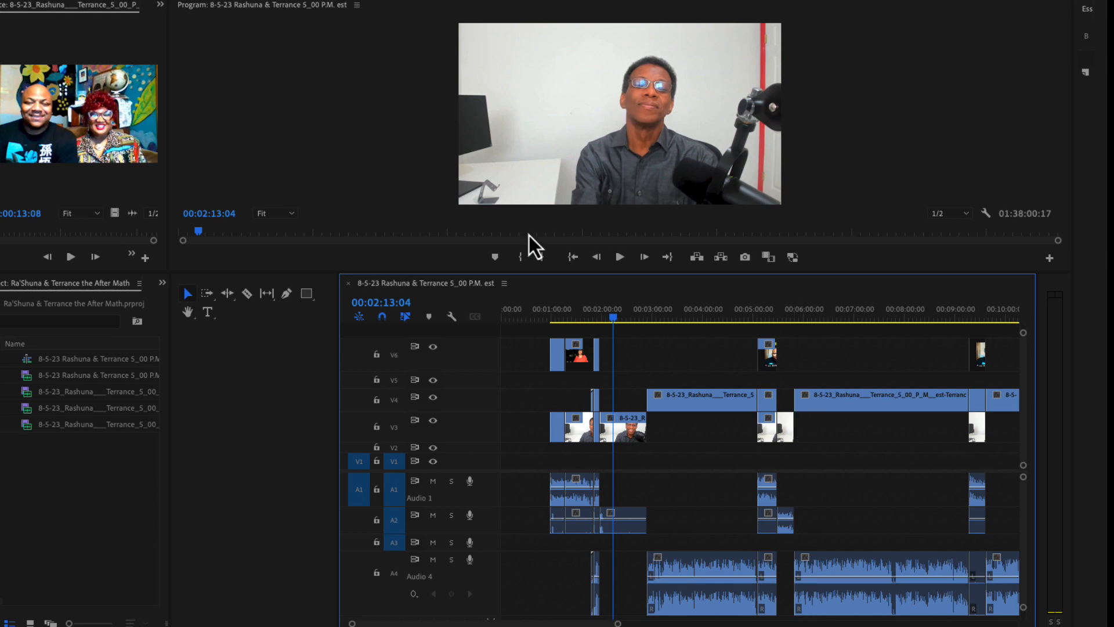
pyautogui.moveTo(613, 317); pyautogui.dragTo(627, 325)
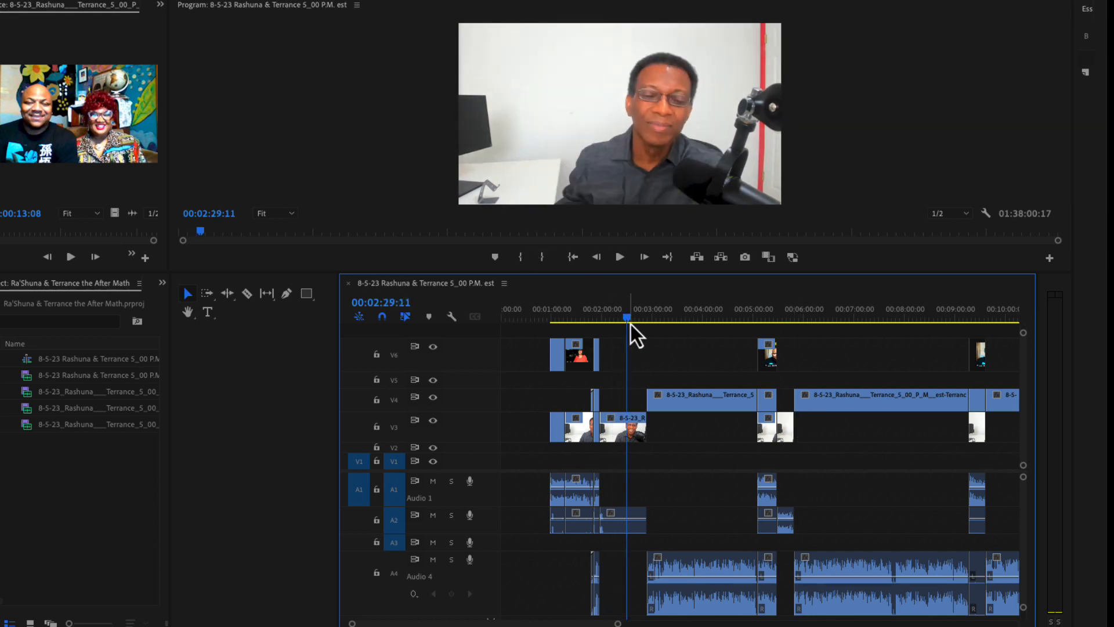
pyautogui.press('super+z')
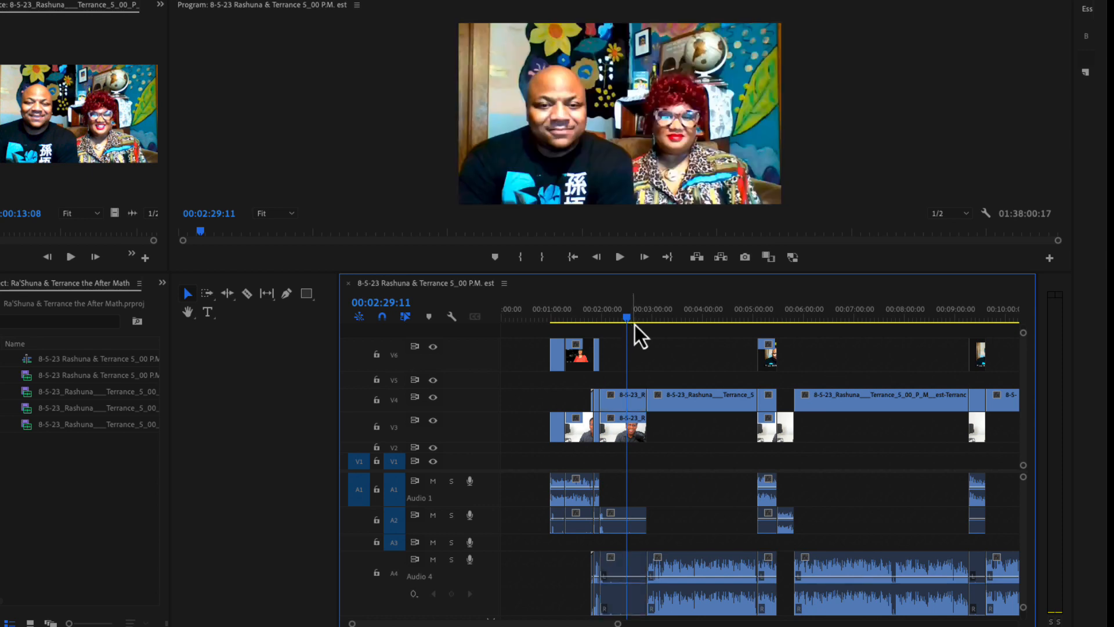
pyautogui.press('super+z')
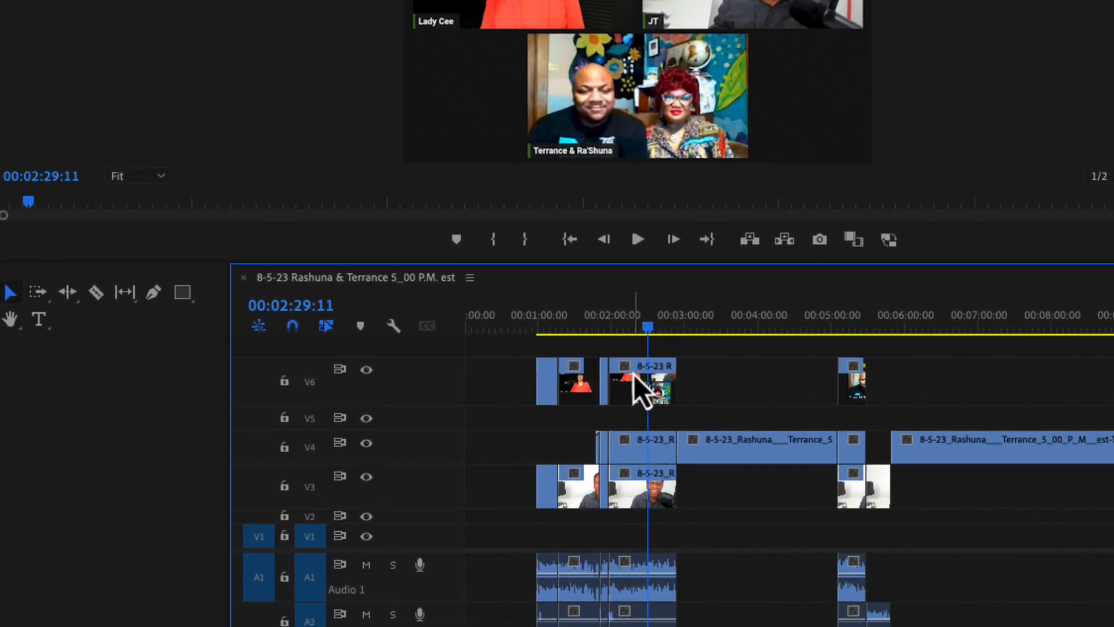
# Step: Select the stacked clips on V6, V4 and V3 at 00:02:29:11 one after another to identify each layer
pyautogui.click(634, 375)
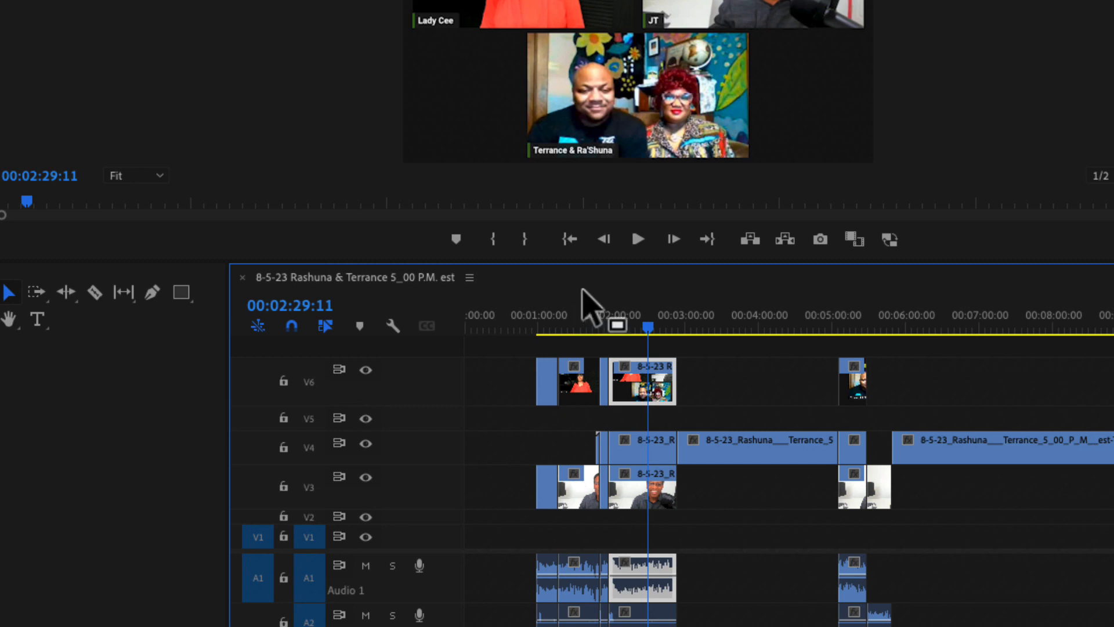
pyautogui.click(633, 456)
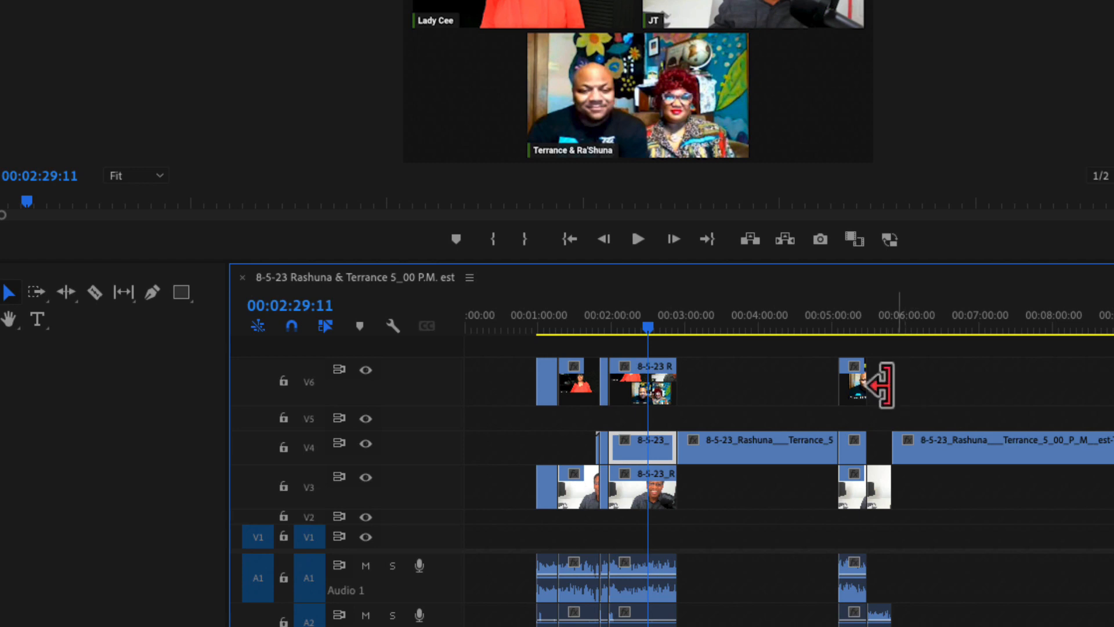
pyautogui.click(639, 504)
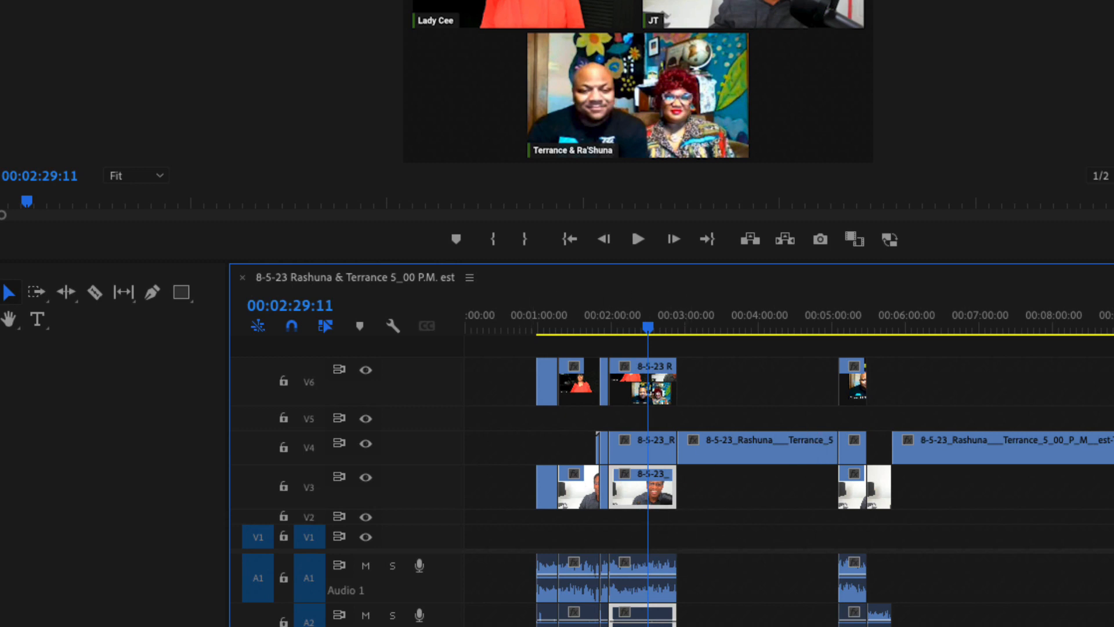
# Step: Look through the clip arrangement further along the sequence and place the playhead at 00:36:03:12
pyautogui.scroll(-10, 789, 464)
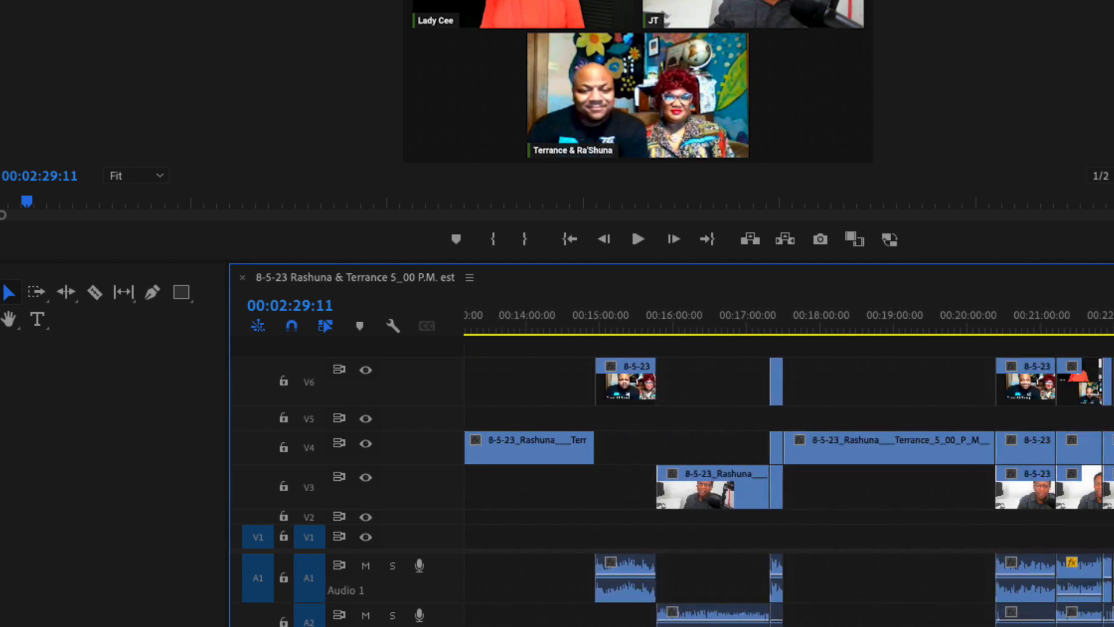
pyautogui.scroll(-8, 790, 464)
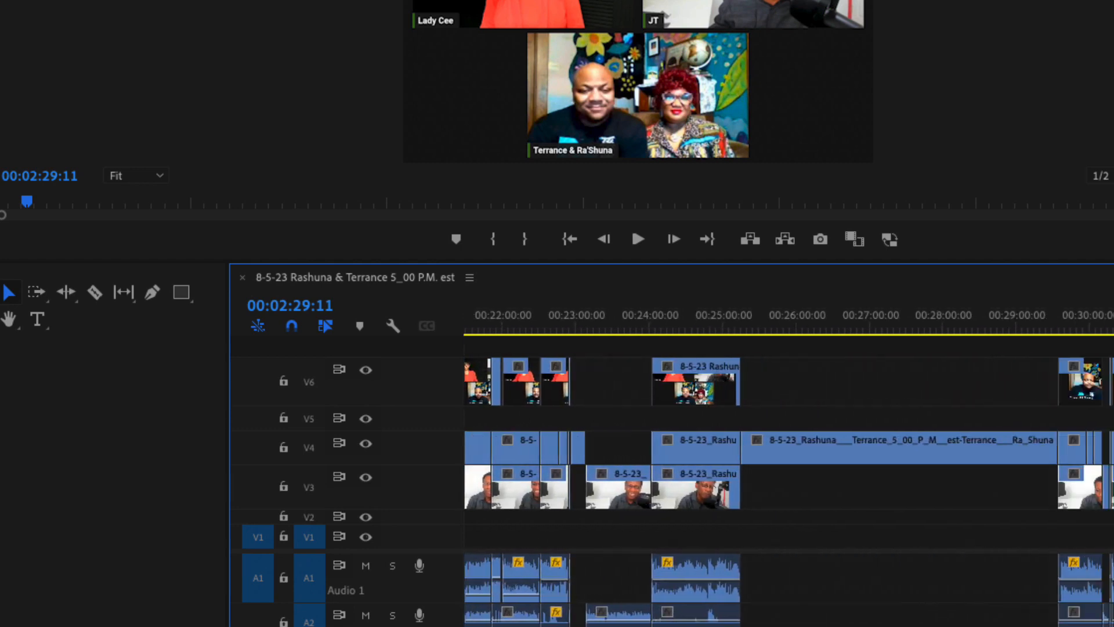
pyautogui.scroll(-8, 790, 464)
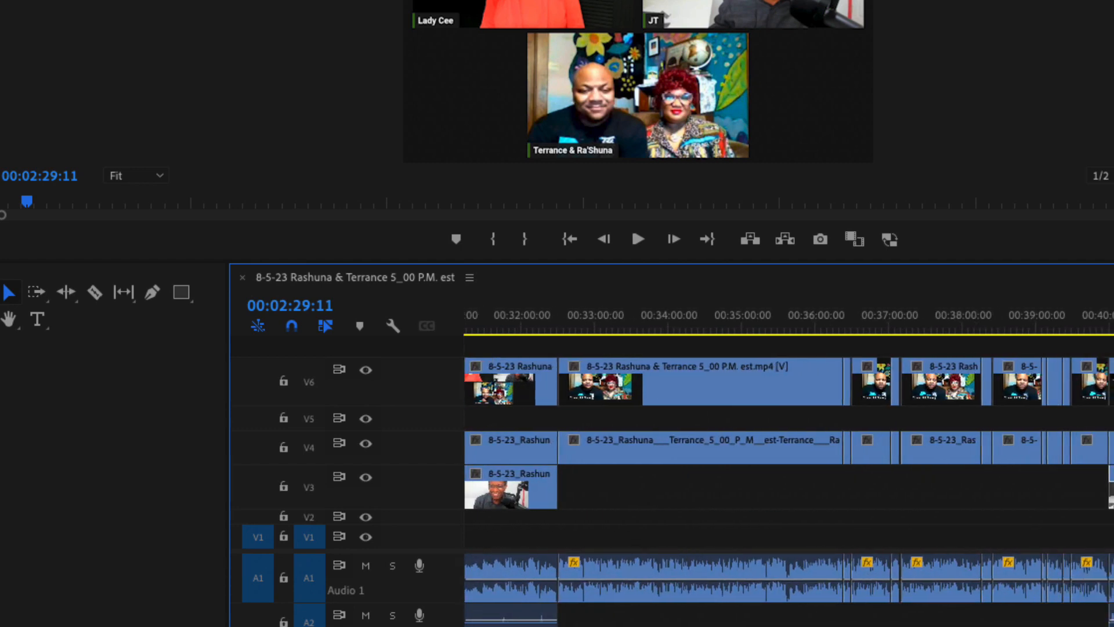
pyautogui.scroll(-2, 789, 464)
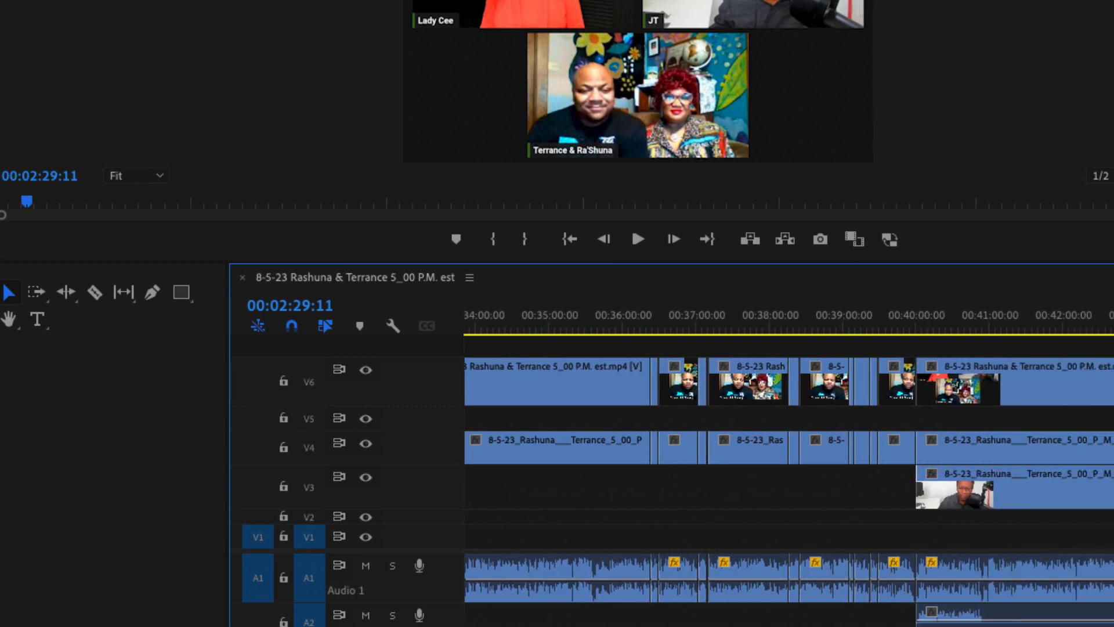
pyautogui.scroll(2, 790, 464)
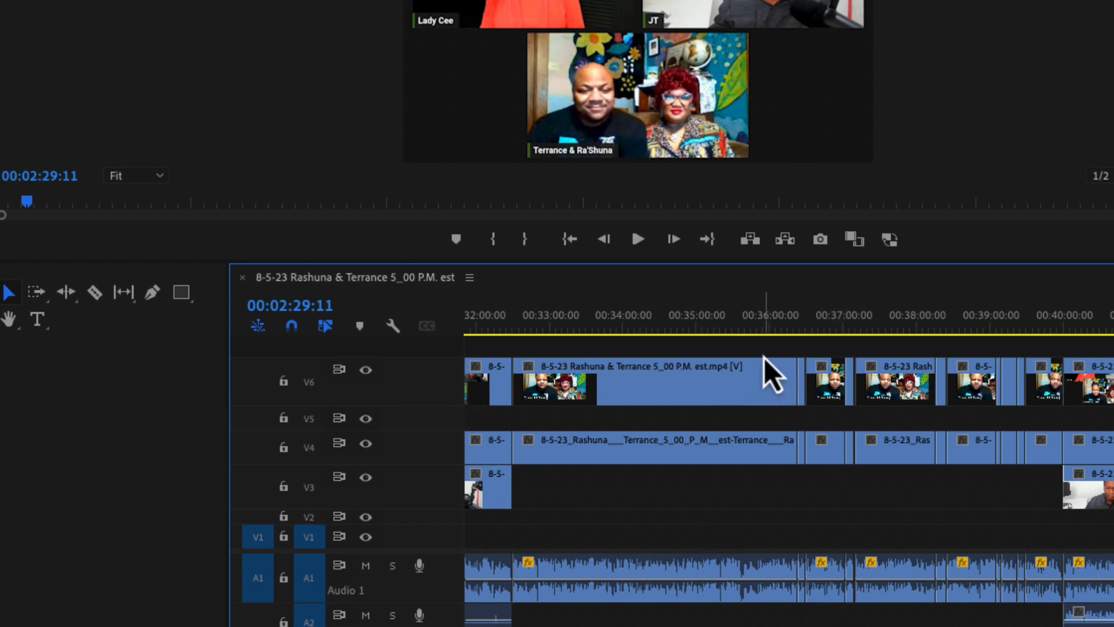
pyautogui.moveTo(769, 330); pyautogui.dragTo(773, 330)
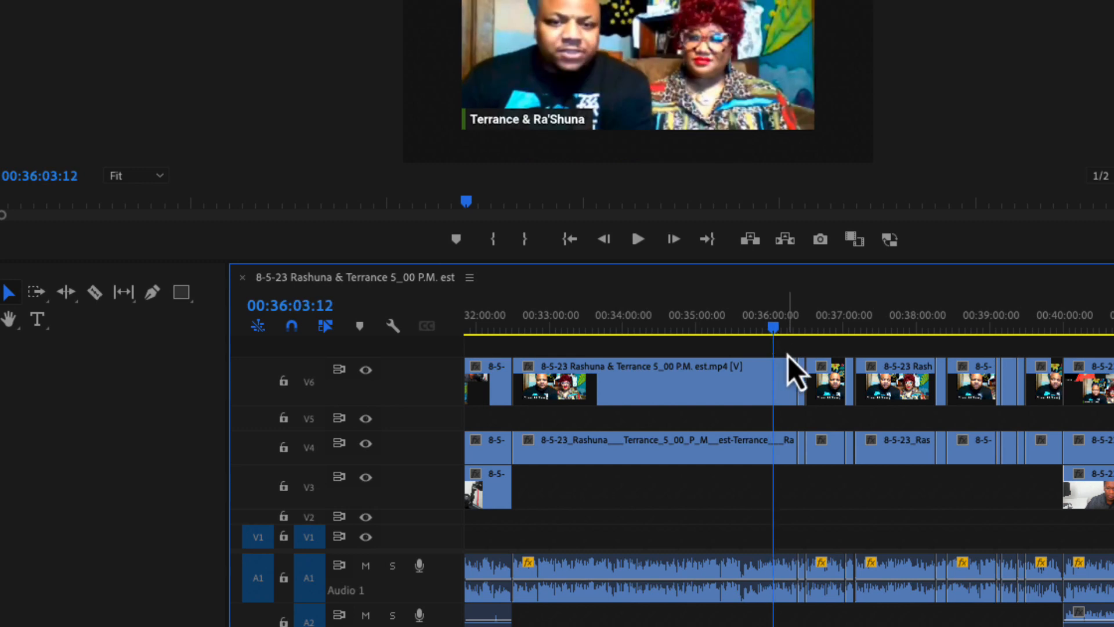
# Step: Scrub across the first cut after 00:36:05:25 and place the playhead on it at 00:36:23:06
pyautogui.press('=')
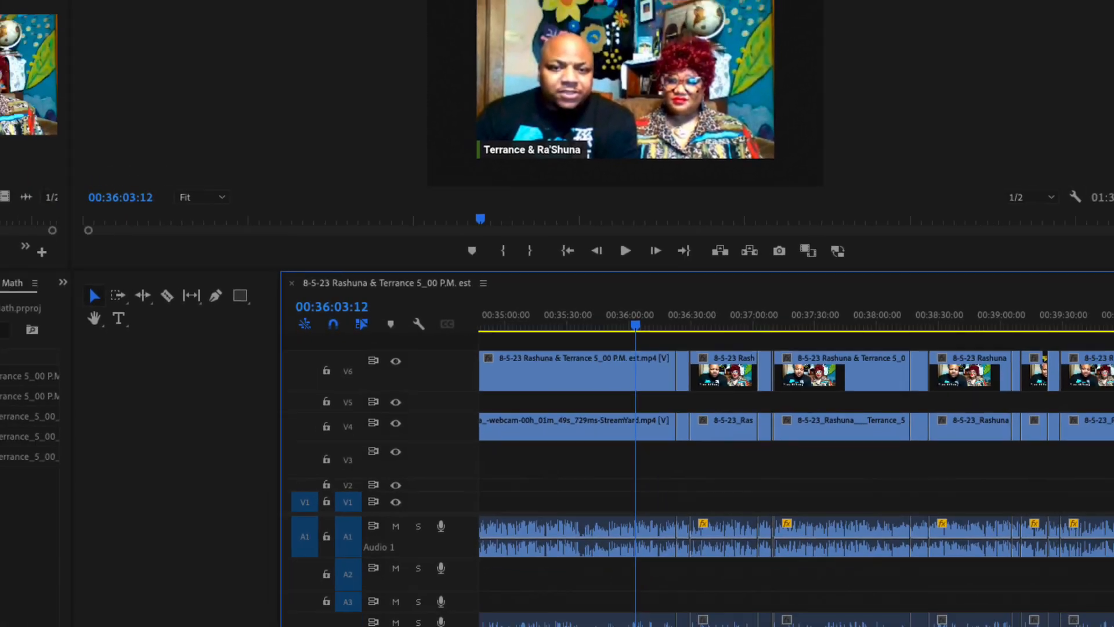
pyautogui.moveTo(629, 583); pyautogui.dragTo(632, 583)
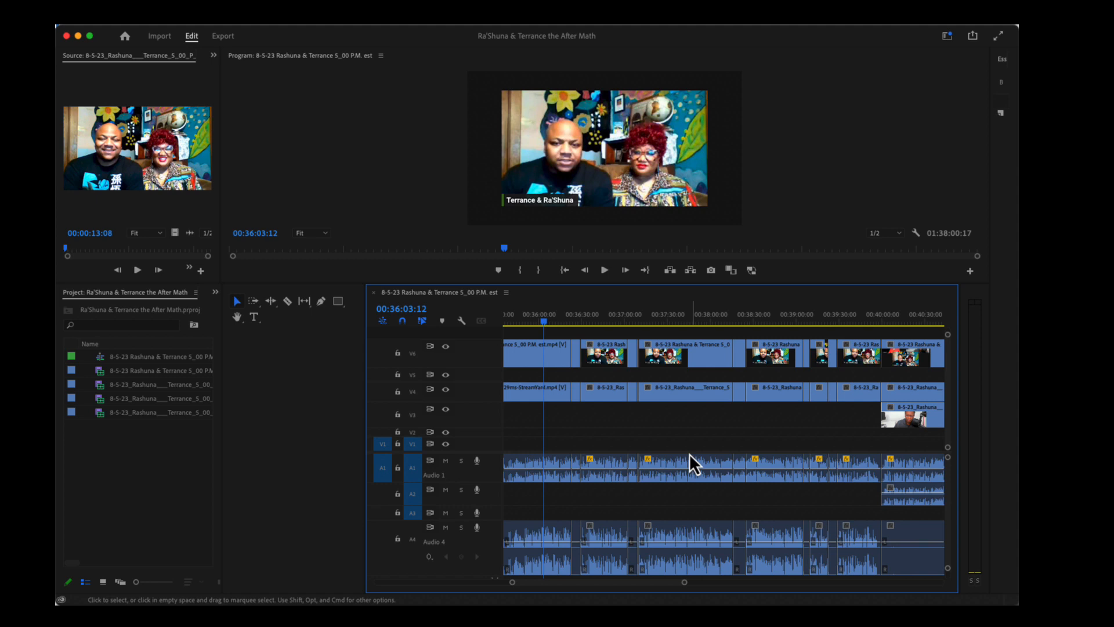
pyautogui.press('=')
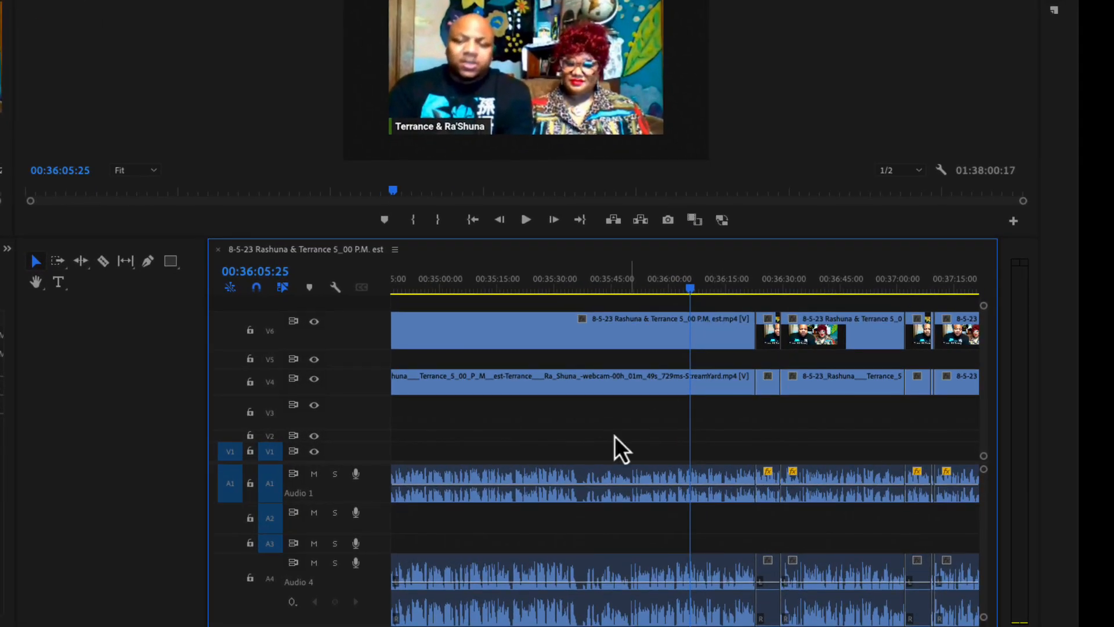
pyautogui.hscroll(5, 684, 470)
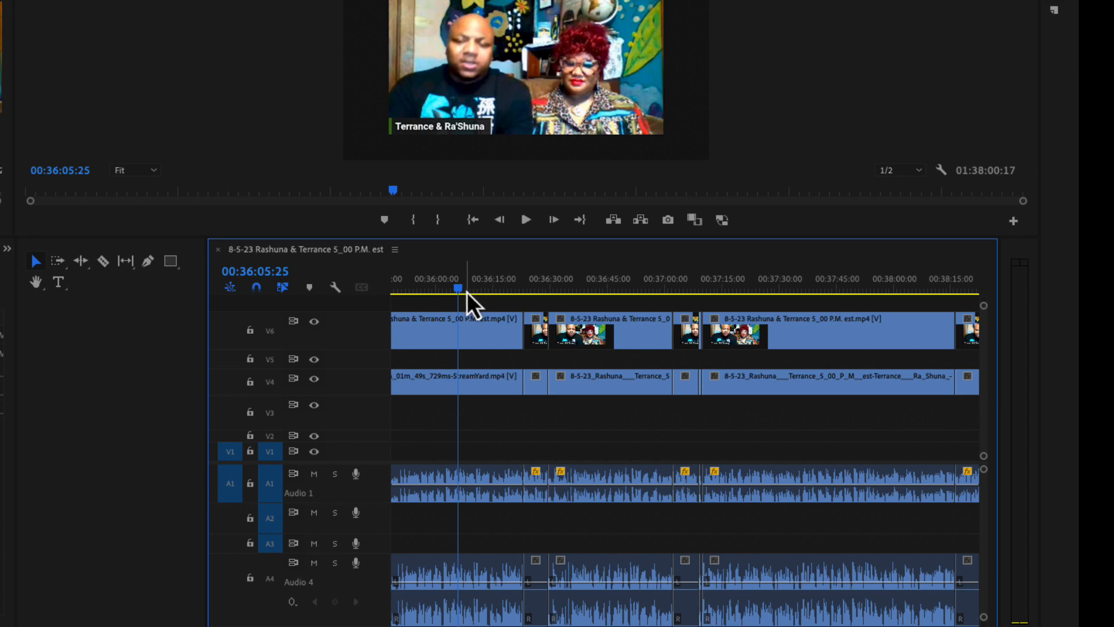
pyautogui.moveTo(459, 291); pyautogui.dragTo(531, 309)
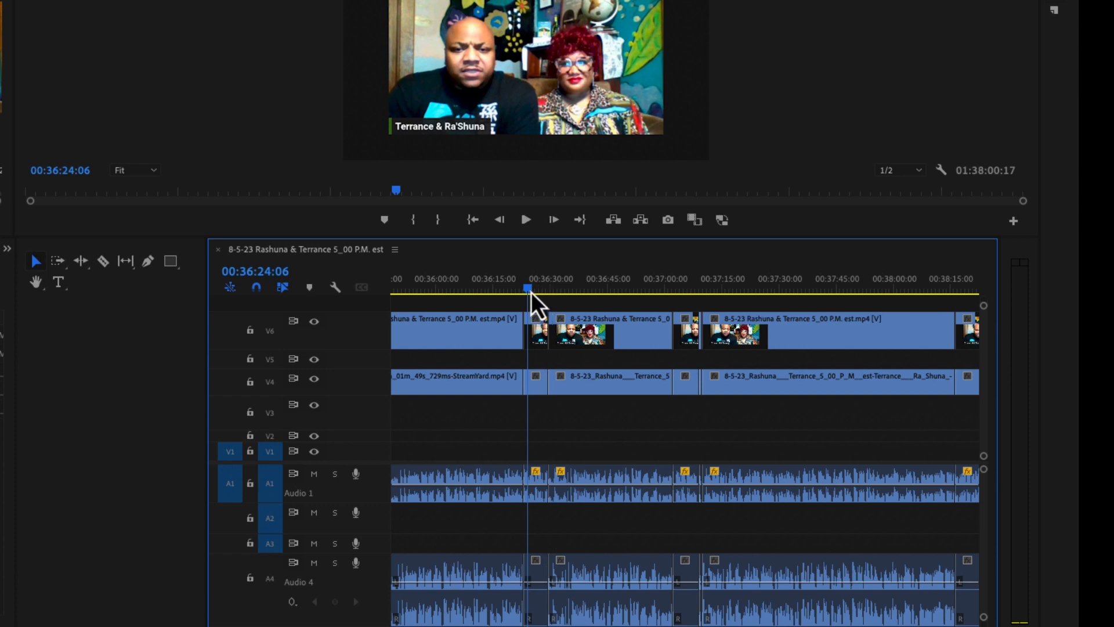
pyautogui.moveTo(531, 291); pyautogui.dragTo(535, 295)
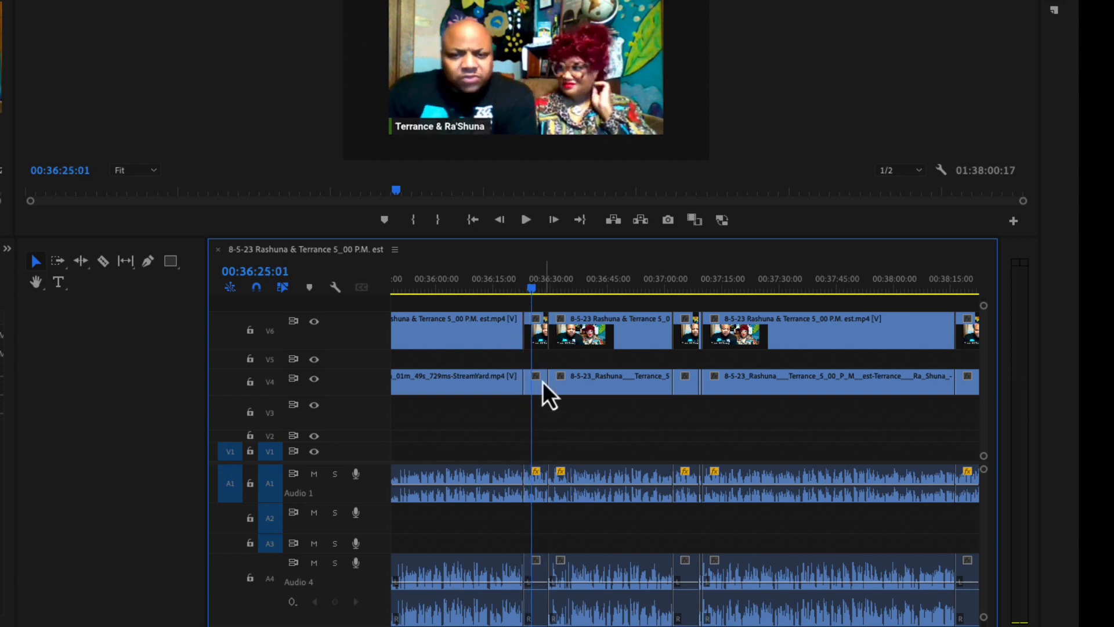
pyautogui.moveTo(529, 294); pyautogui.dragTo(523, 294)
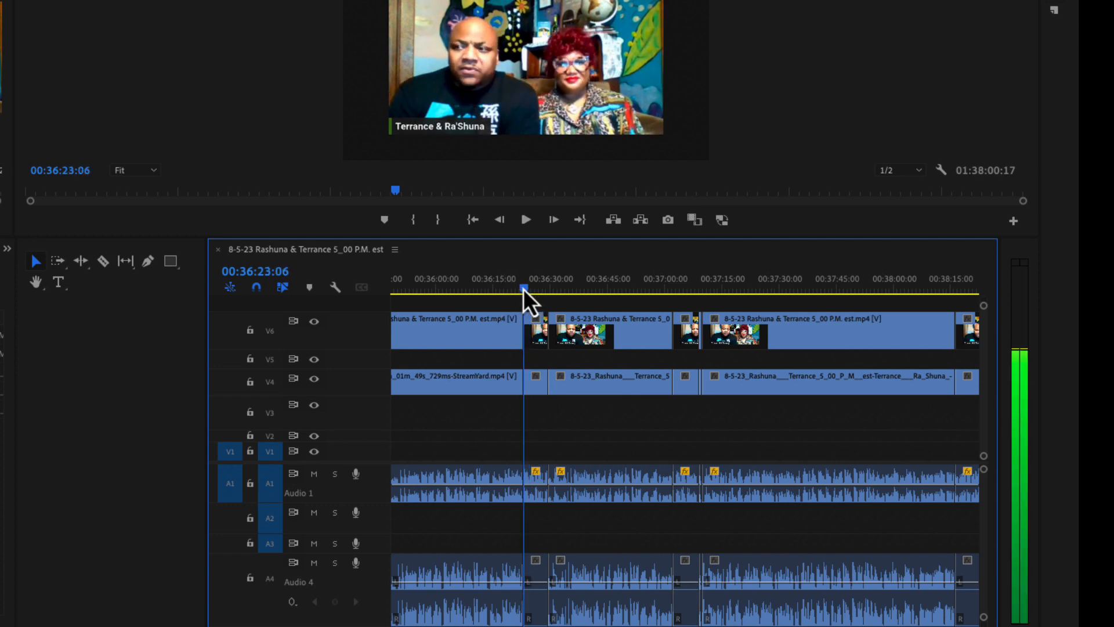
# Step: Select the short V4 clip and its linked A4 audio after the 00:36:23:06 cut, and look through the stacked video tracks
pyautogui.click(538, 612)
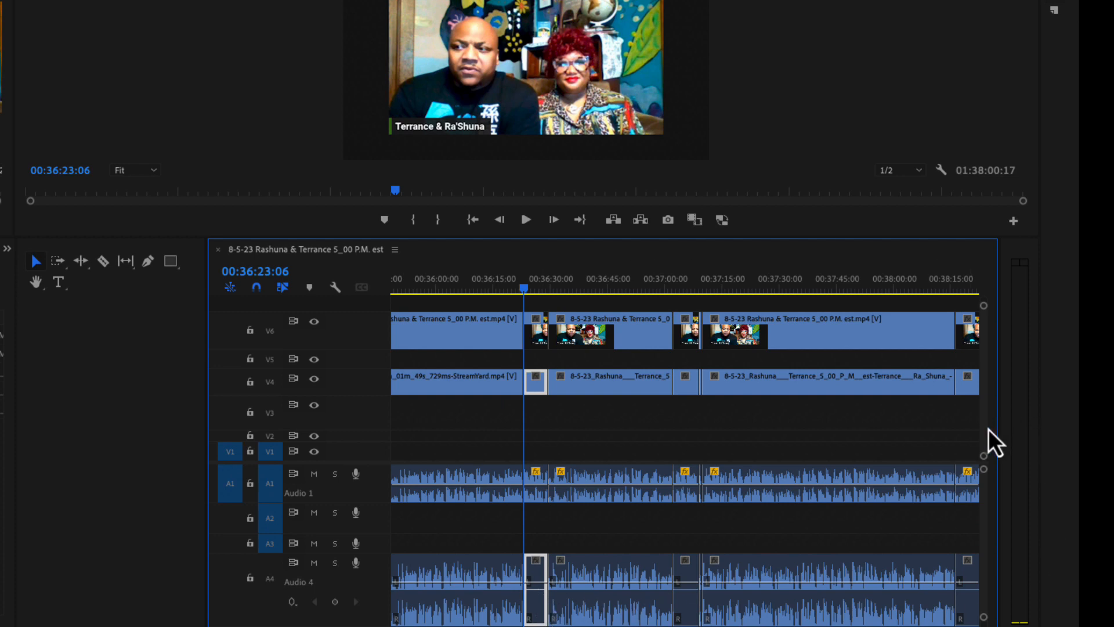
pyautogui.scroll(3, 989, 429)
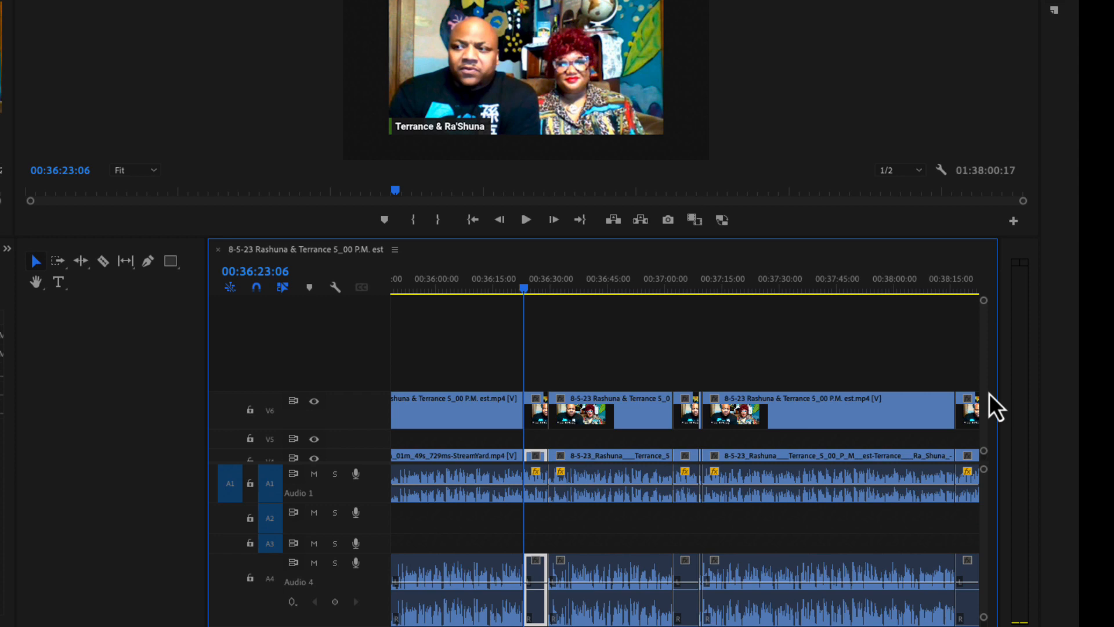
pyautogui.scroll(-3, 994, 427)
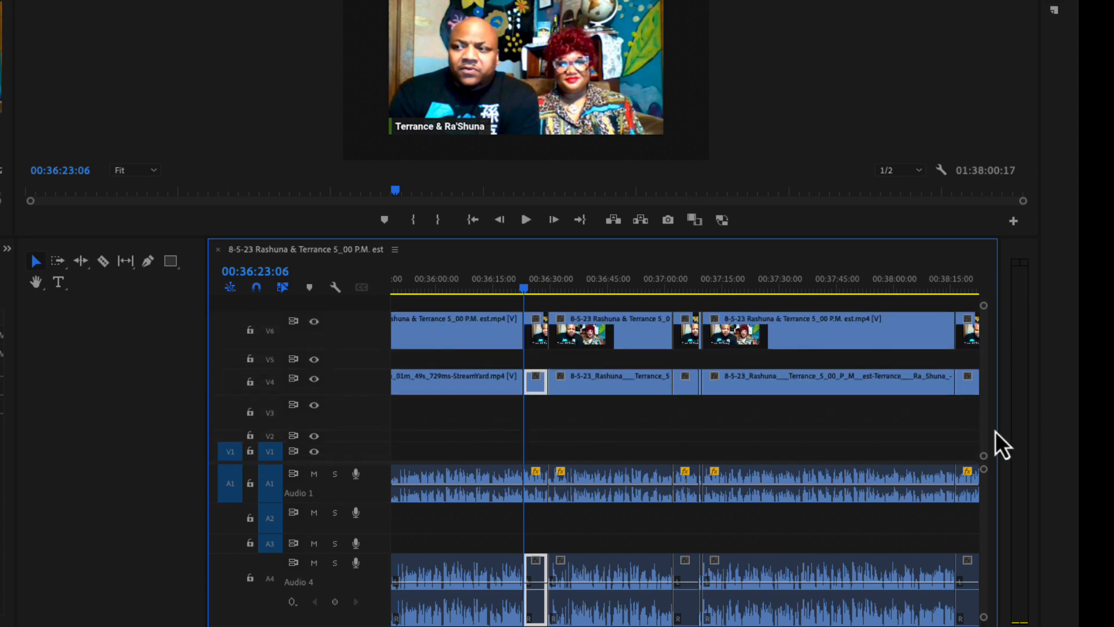
pyautogui.scroll(3, 997, 440)
pyautogui.scroll(-1, 992, 428)
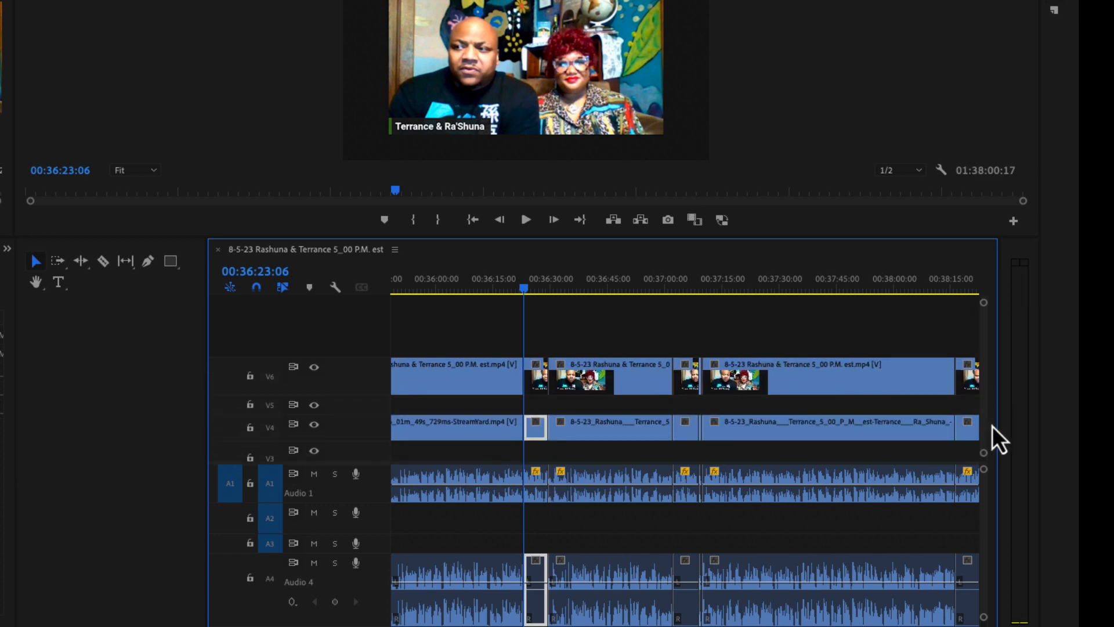
pyautogui.scroll(1, 994, 429)
pyautogui.scroll(-2, 994, 429)
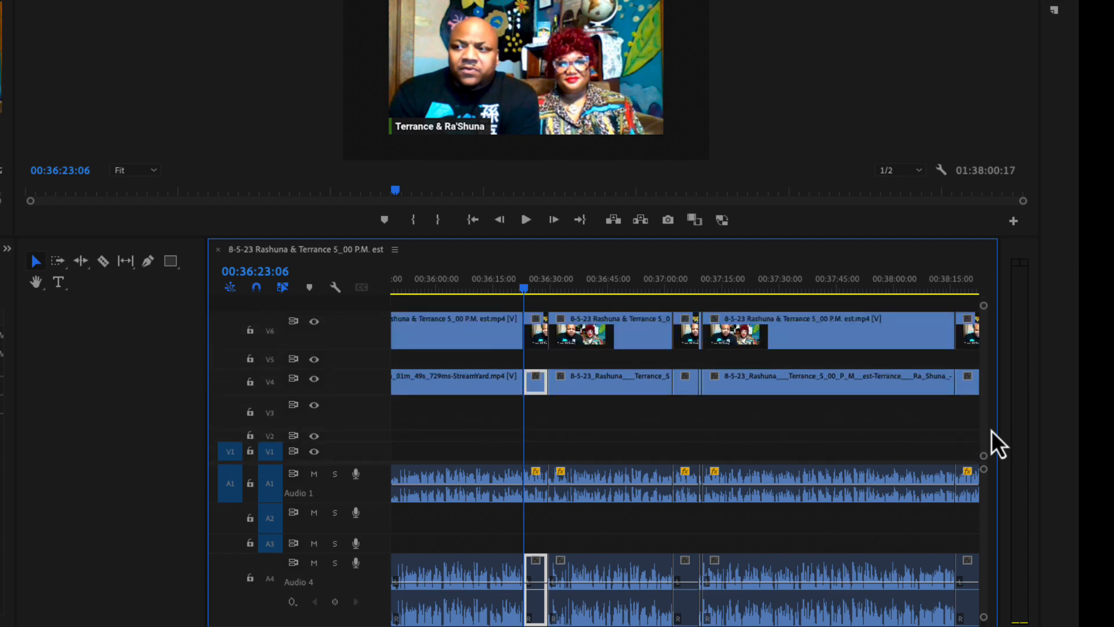
pyautogui.scroll(1, 993, 429)
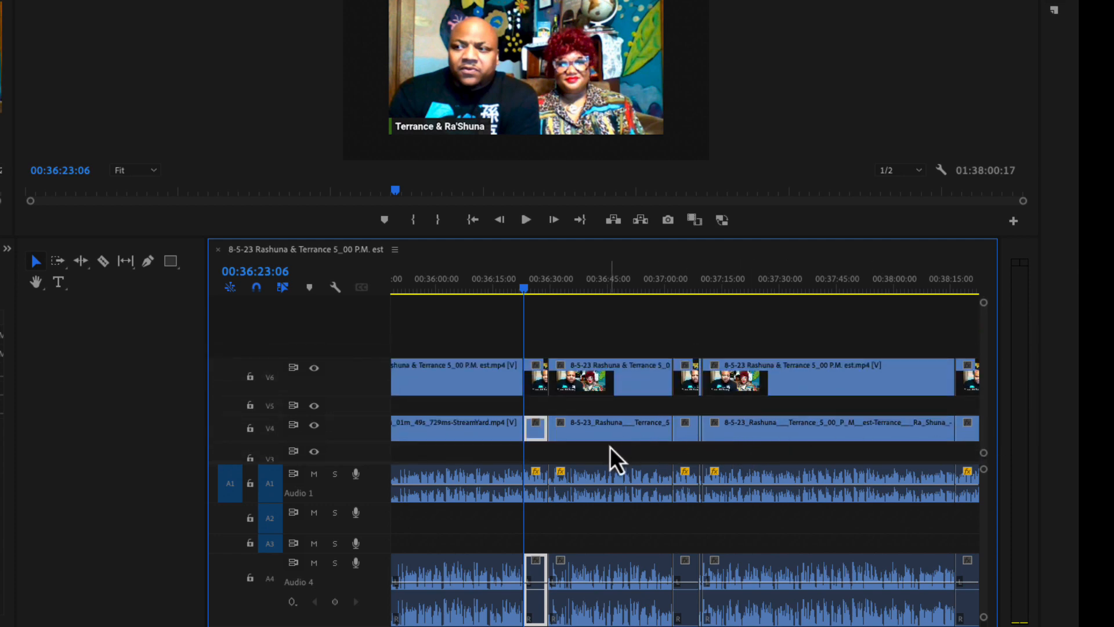
# Step: Play the short segment after the 00:36:23:06 cut from 00:36:24:13 to 00:36:26:08
pyautogui.moveTo(526, 290); pyautogui.dragTo(531, 293)
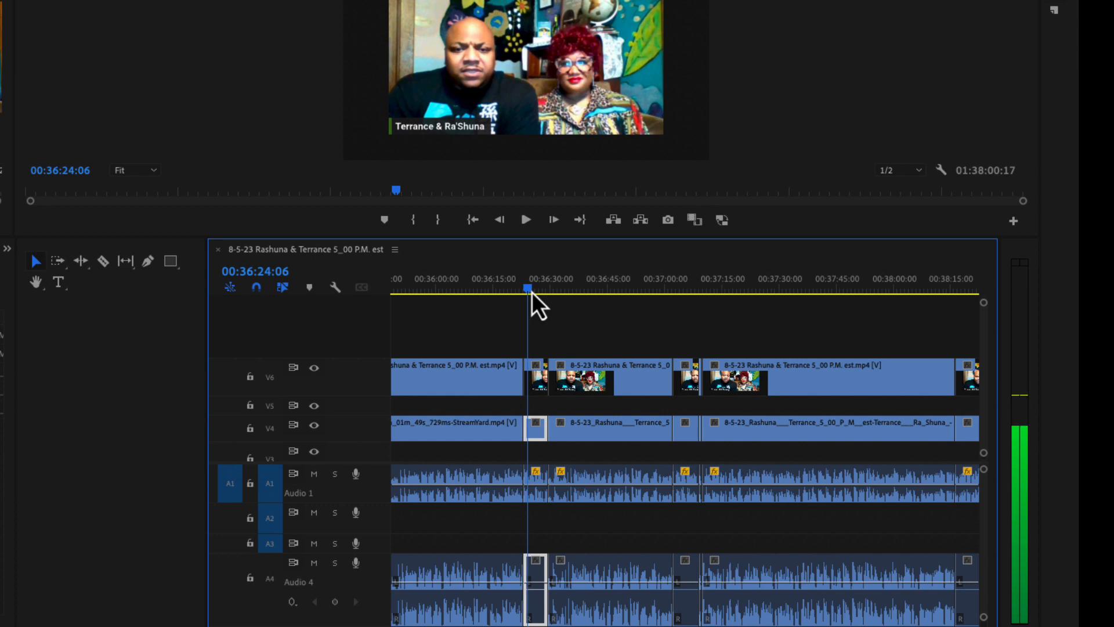
pyautogui.moveTo(531, 293); pyautogui.dragTo(530, 298)
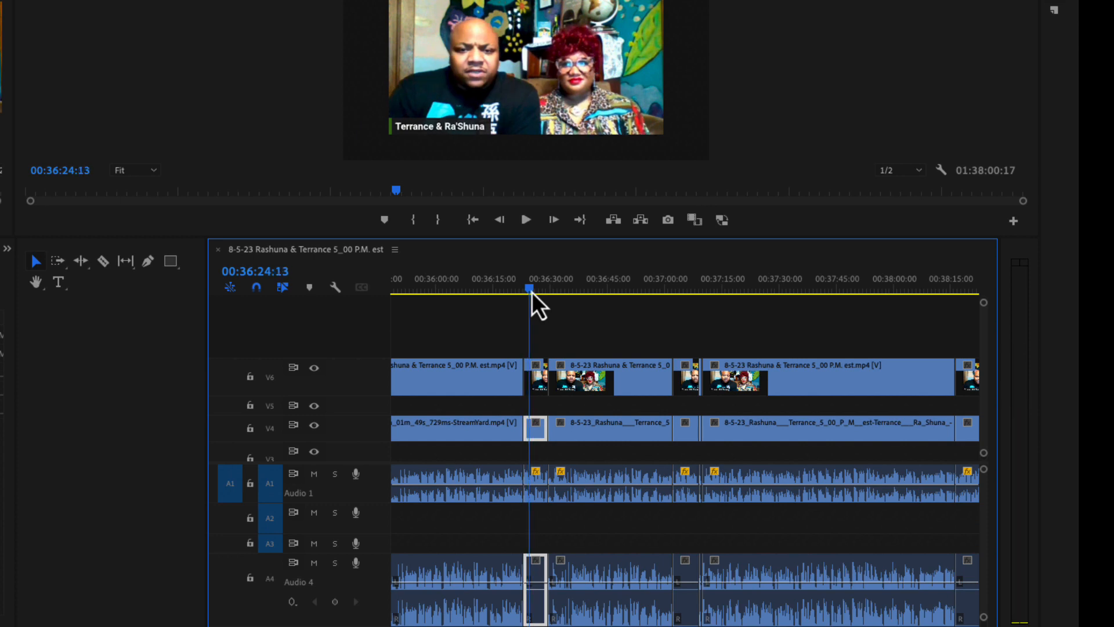
pyautogui.press('space')
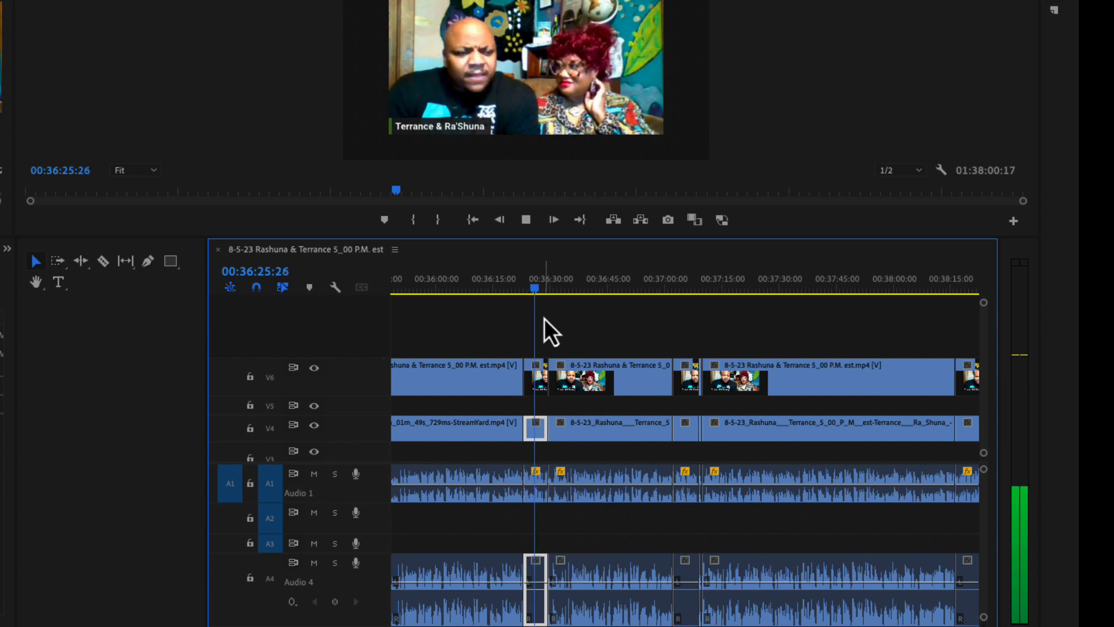
pyautogui.press('space')
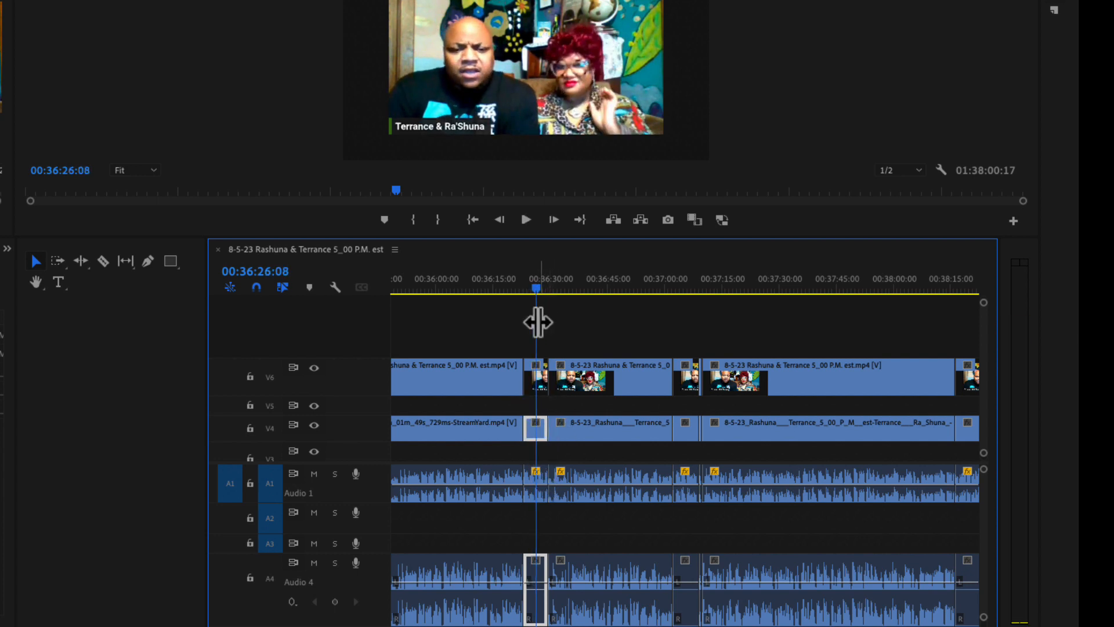
# Step: Inspect the short V6 and V4 clips after the cut, open the V4 clip as source, and place the playhead at 00:36:23:18
pyautogui.moveTo(535, 300); pyautogui.dragTo(523, 300)
pyautogui.click(538, 475)
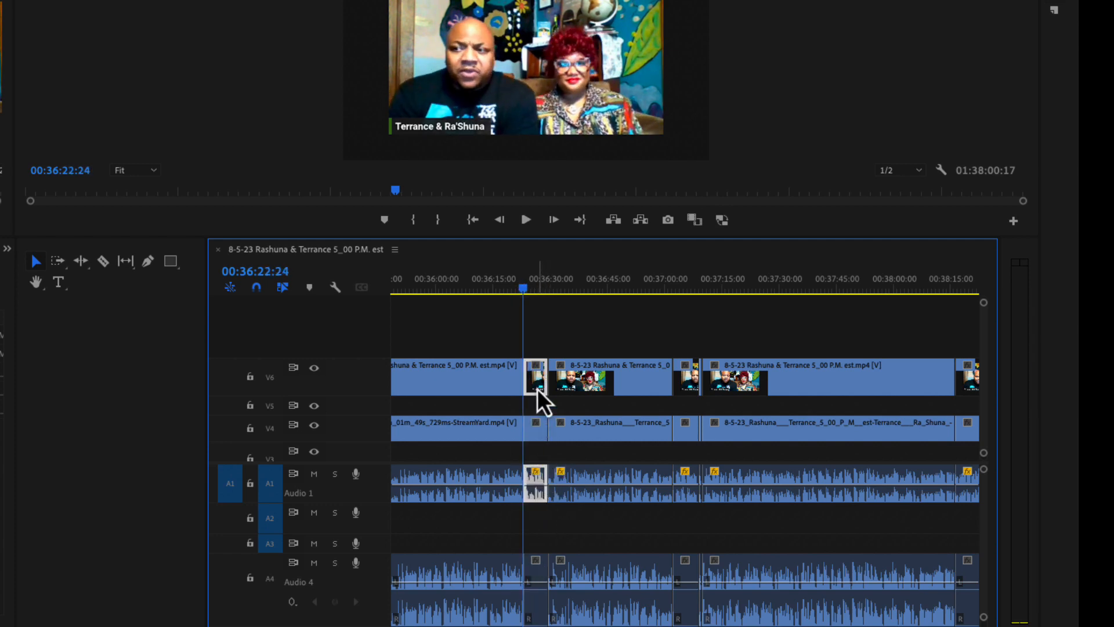
pyautogui.click(533, 433)
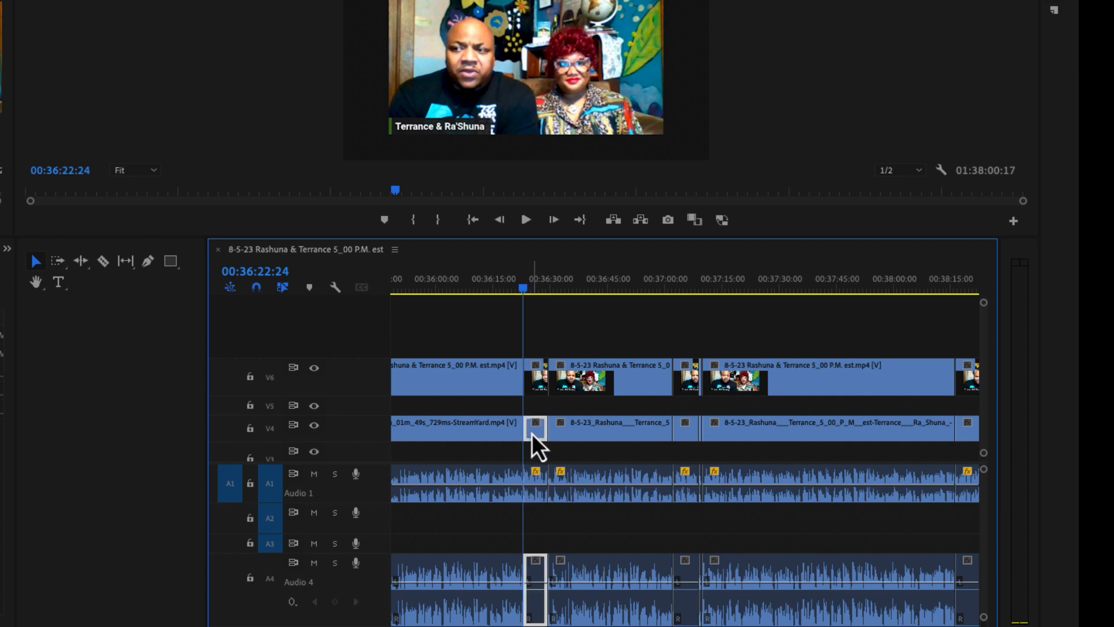
pyautogui.doubleClick(537, 436)
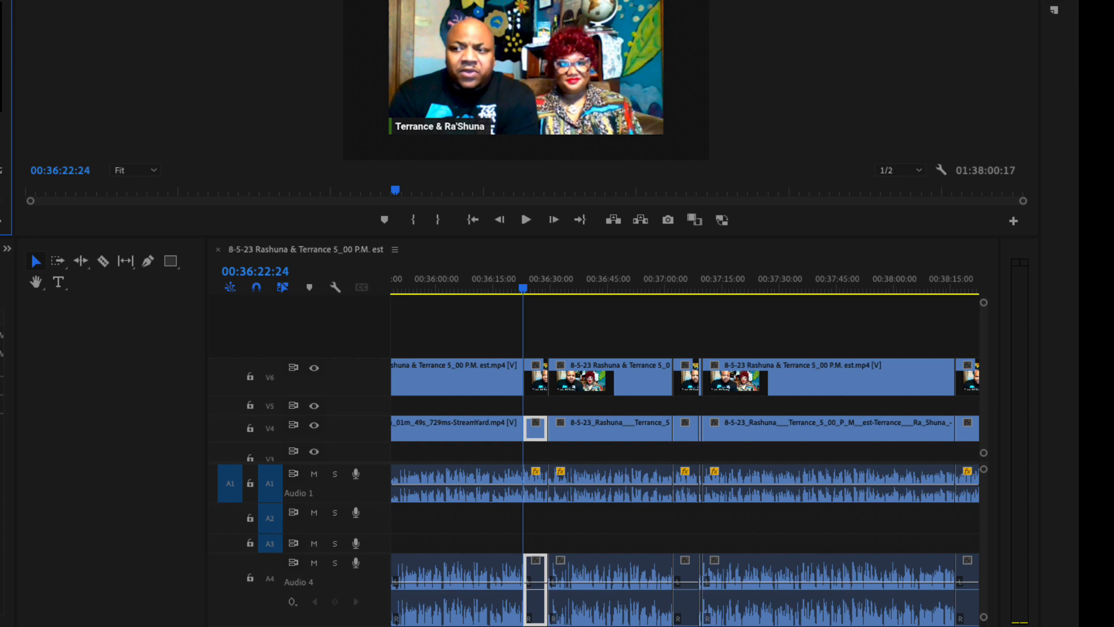
pyautogui.click(525, 289)
pyautogui.click(537, 383)
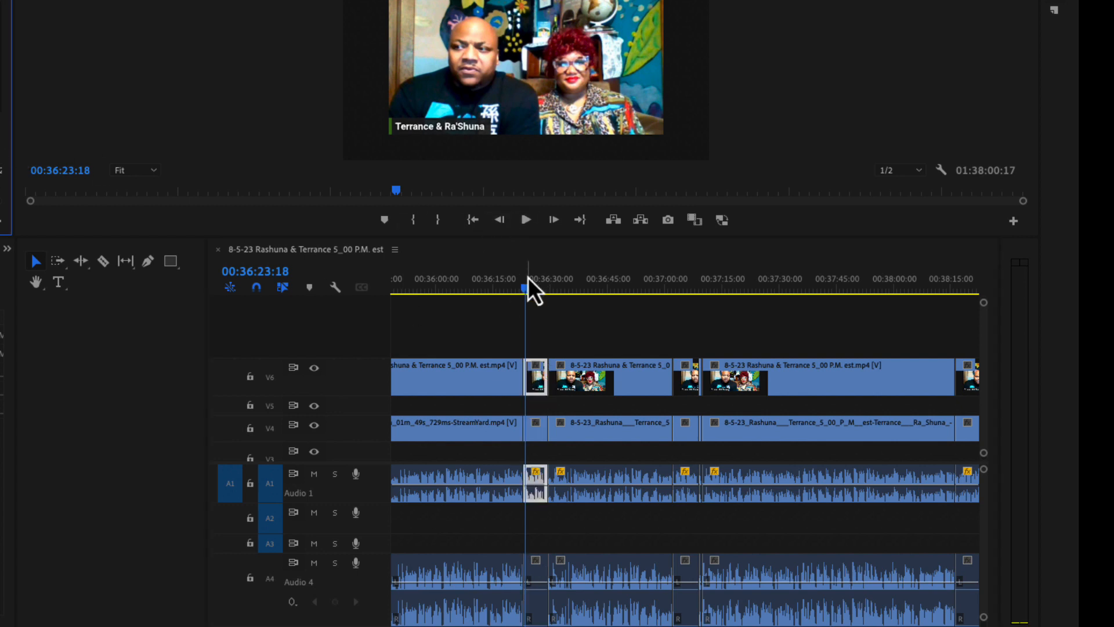
# Step: Scrub through the following cuts to the three-track stack at 00:40:06:08 and play it briefly to 00:40:07:17
pyautogui.moveTo(530, 290); pyautogui.dragTo(686, 340)
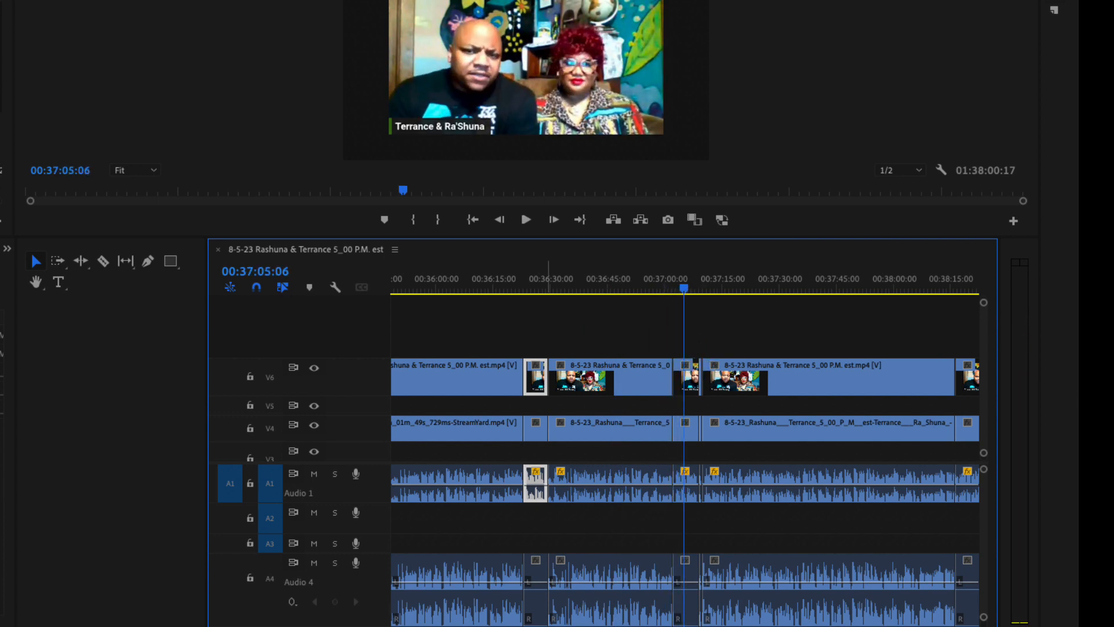
pyautogui.hscroll(6, 684, 341)
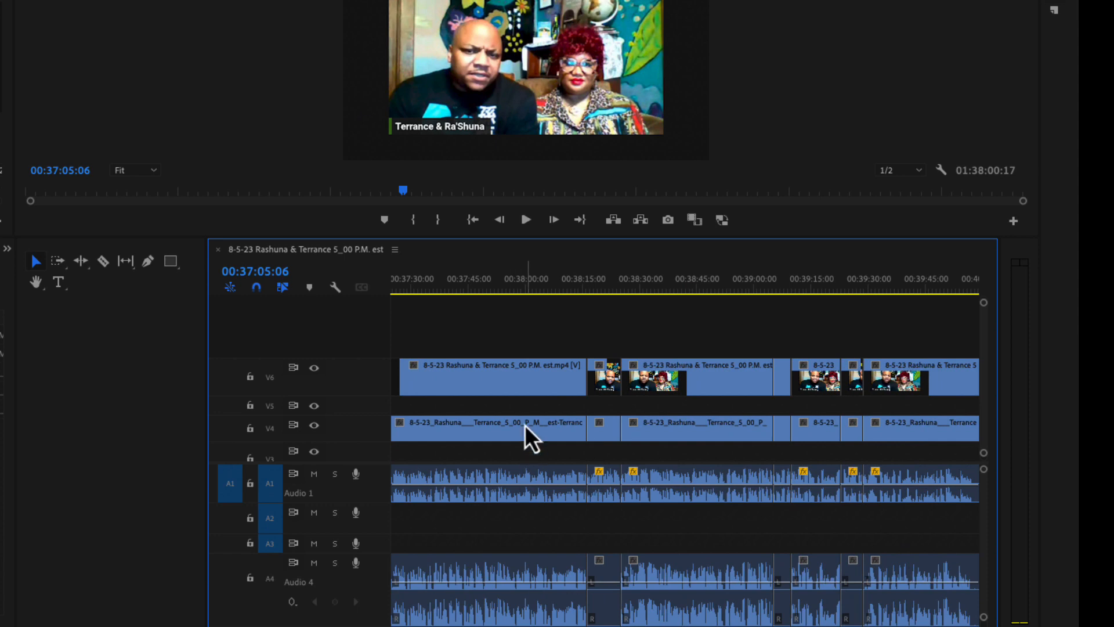
pyautogui.moveTo(582, 287); pyautogui.dragTo(746, 348)
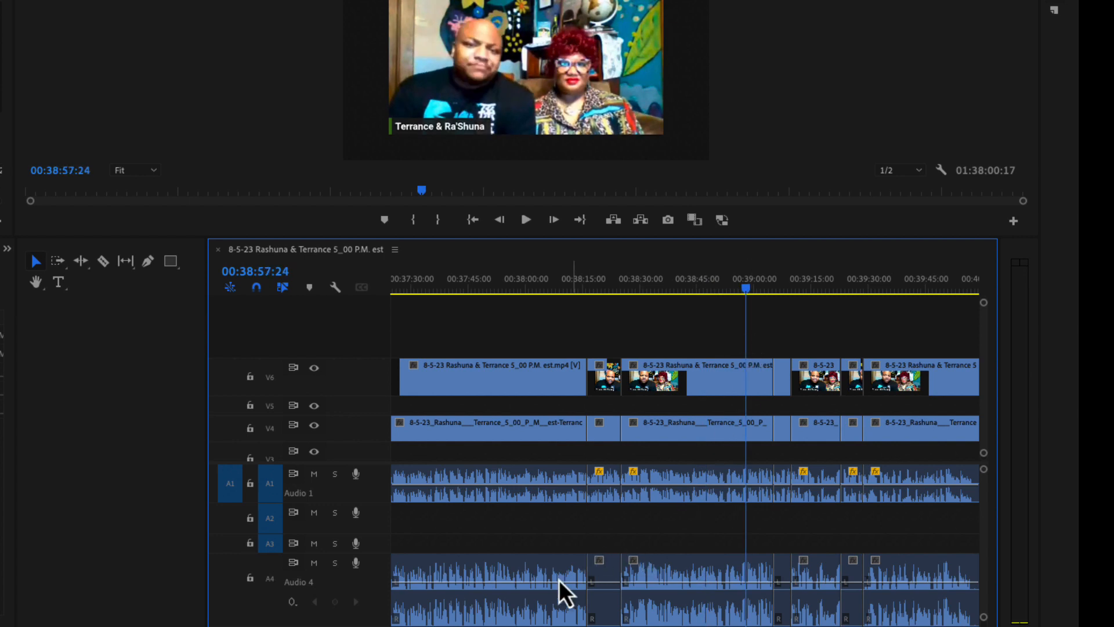
pyautogui.scroll(-5, 532, 615)
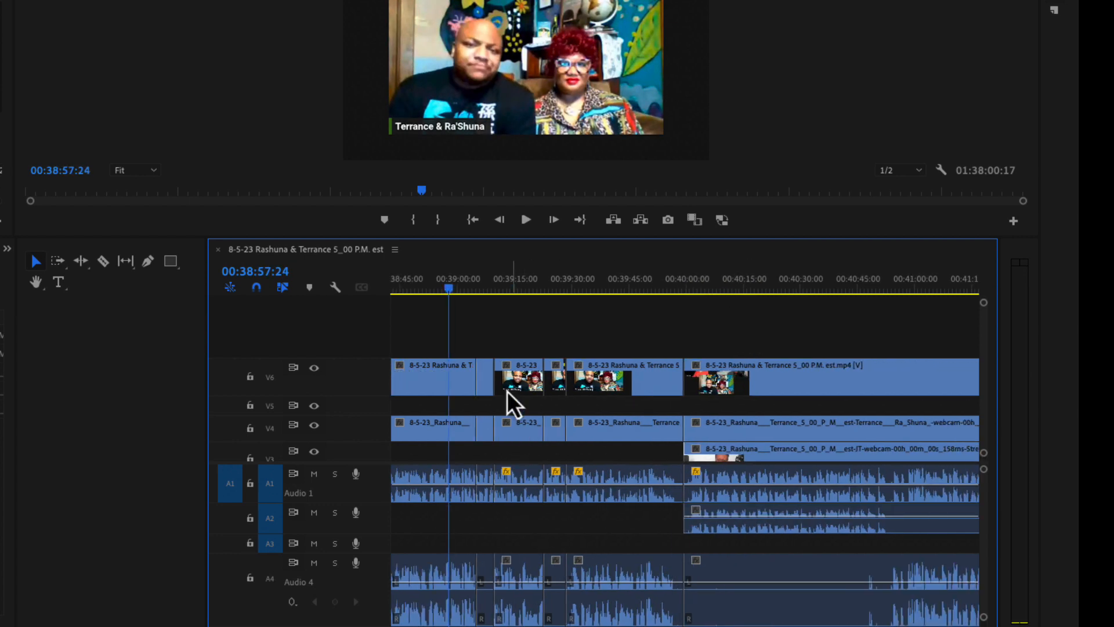
pyautogui.moveTo(458, 290); pyautogui.dragTo(708, 428)
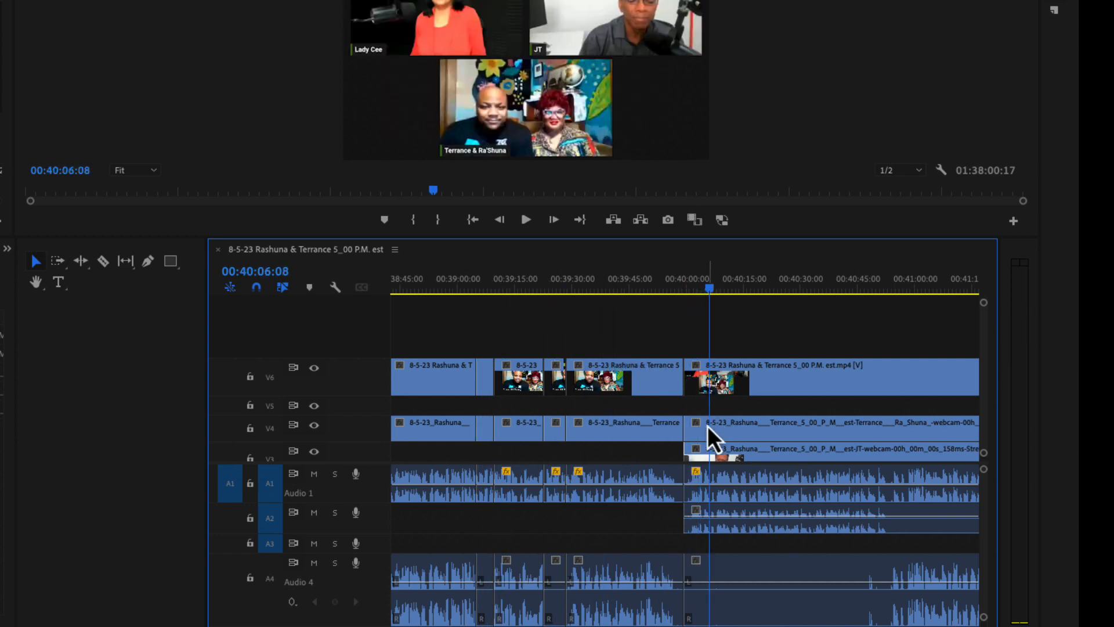
pyautogui.press('space')
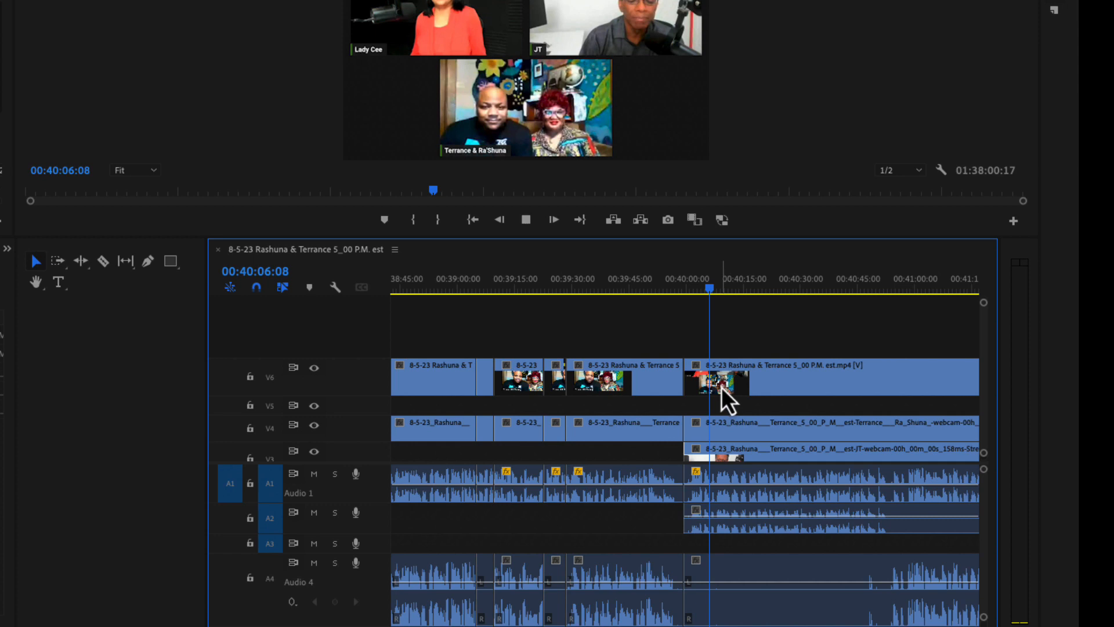
pyautogui.press('space')
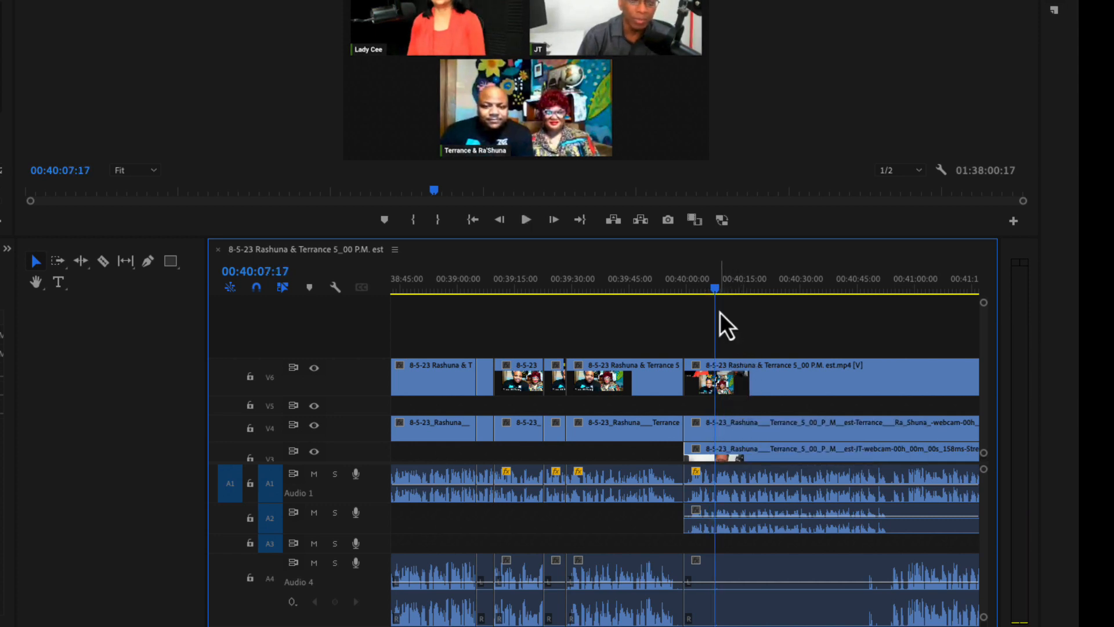
# Step: Move the playhead back to the cut at about 00:40:00 and play the group shot up to 00:40:04:20
pyautogui.press('-')
pyautogui.press('-')
pyautogui.press('-')
pyautogui.press('-')
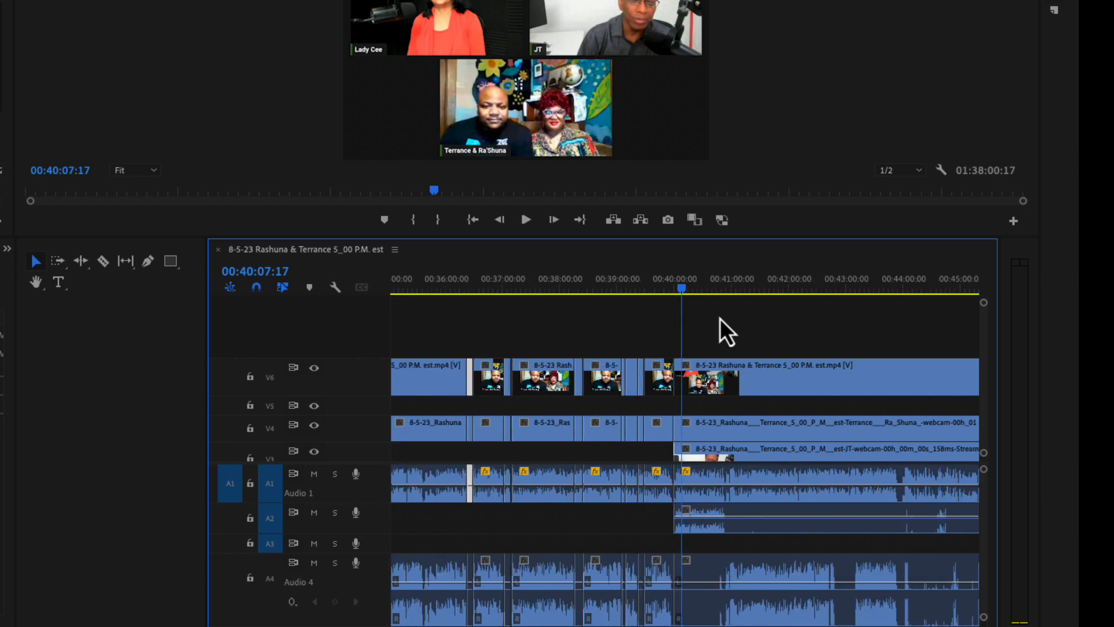
pyautogui.press('=')
pyautogui.press('=')
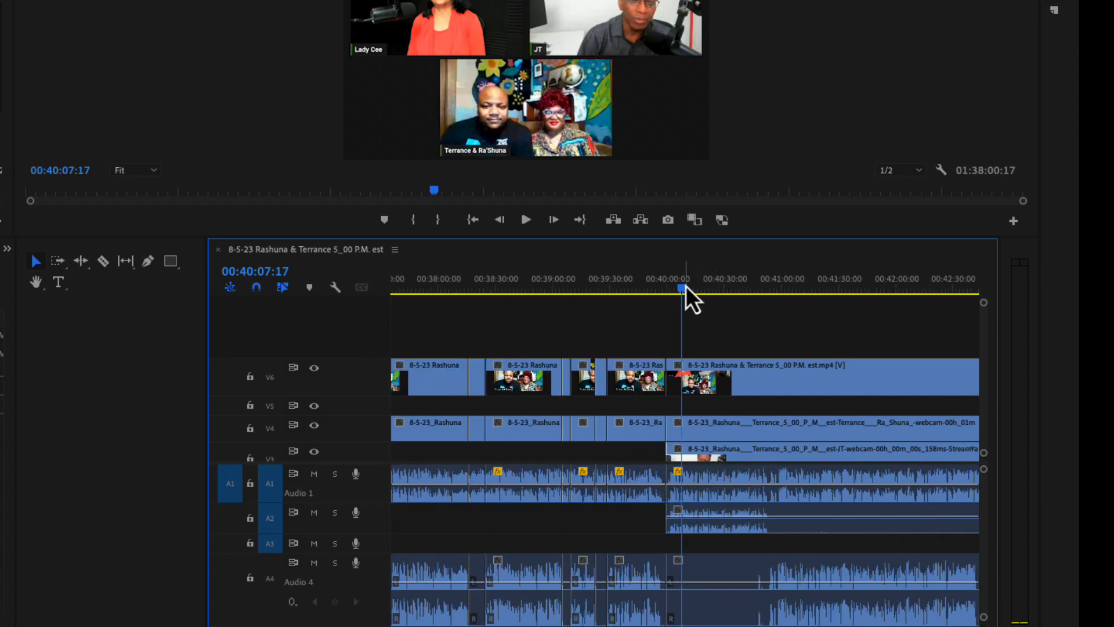
pyautogui.press('=')
pyautogui.moveTo(683, 290); pyautogui.dragTo(651, 295)
pyautogui.press('space')
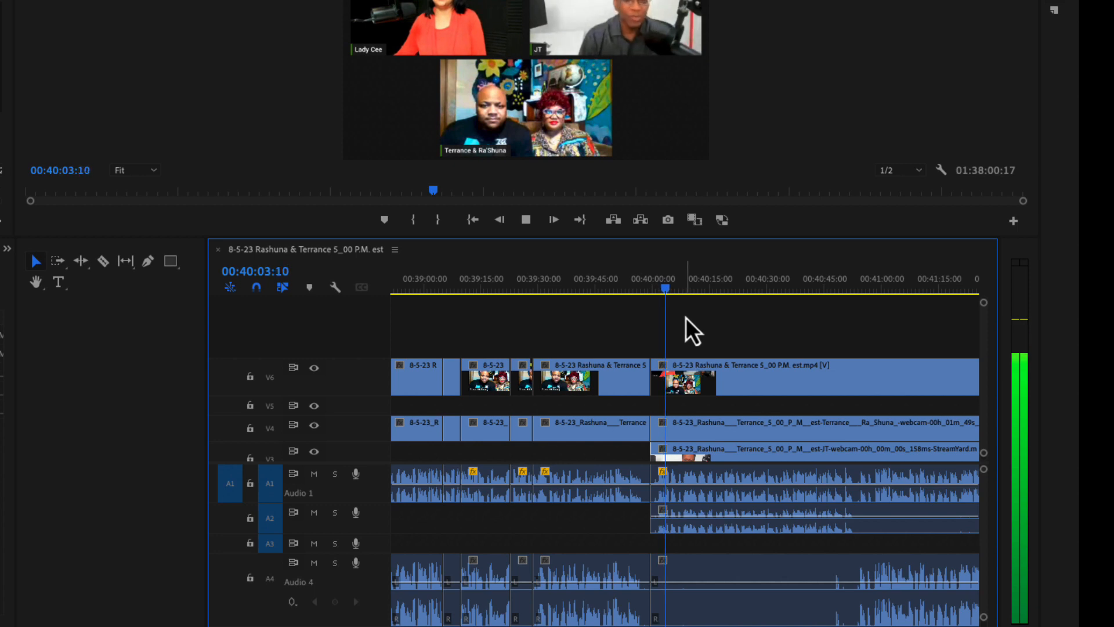
pyautogui.press('space')
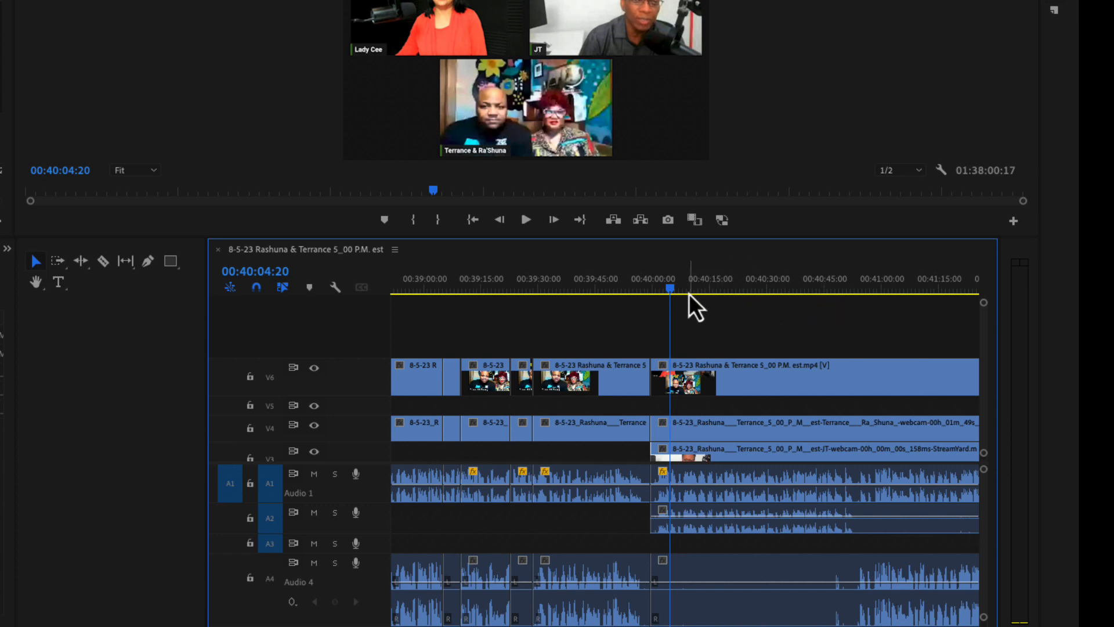
# Step: Razor the stacked clips on V6, V4 and V3 at 00:40:52:25
pyautogui.moveTo(672, 292); pyautogui.dragTo(856, 350)
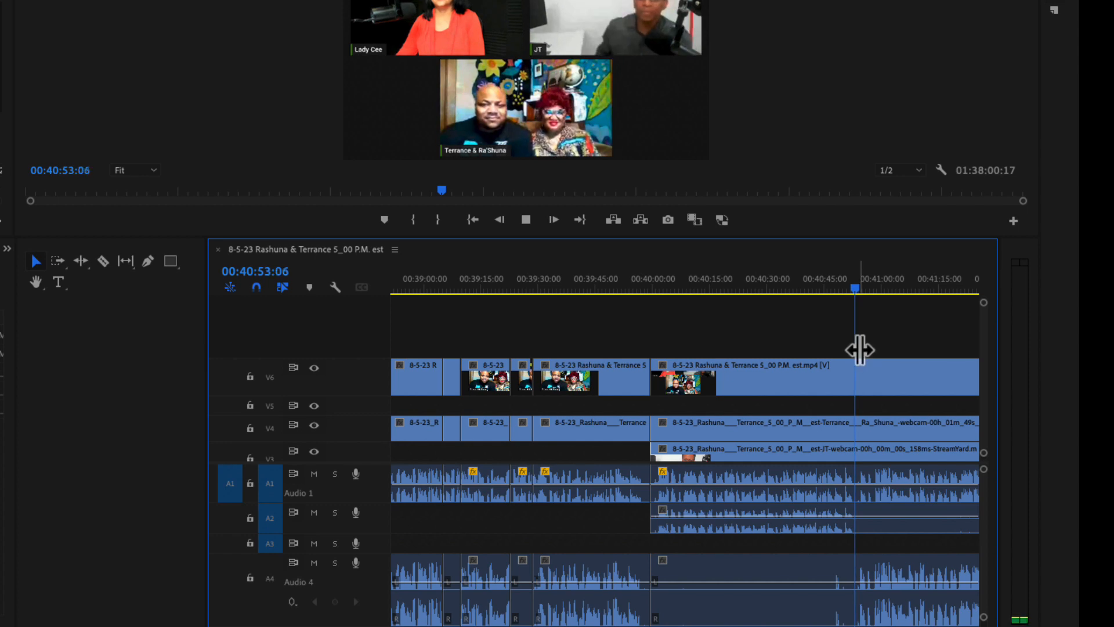
pyautogui.click(856, 291)
pyautogui.click(855, 294)
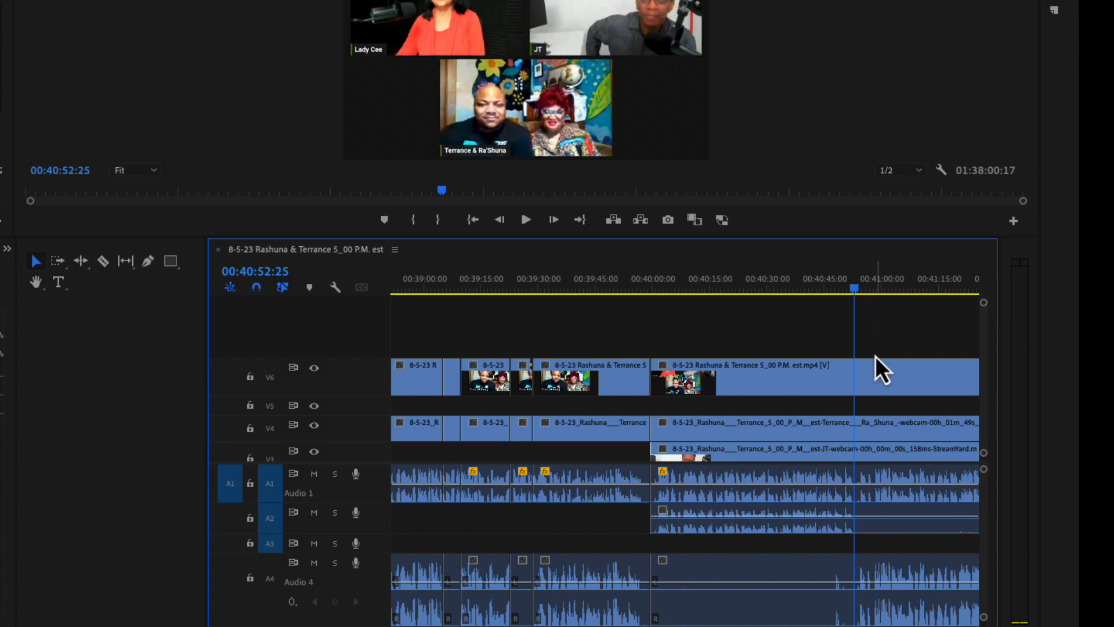
pyautogui.press('c')
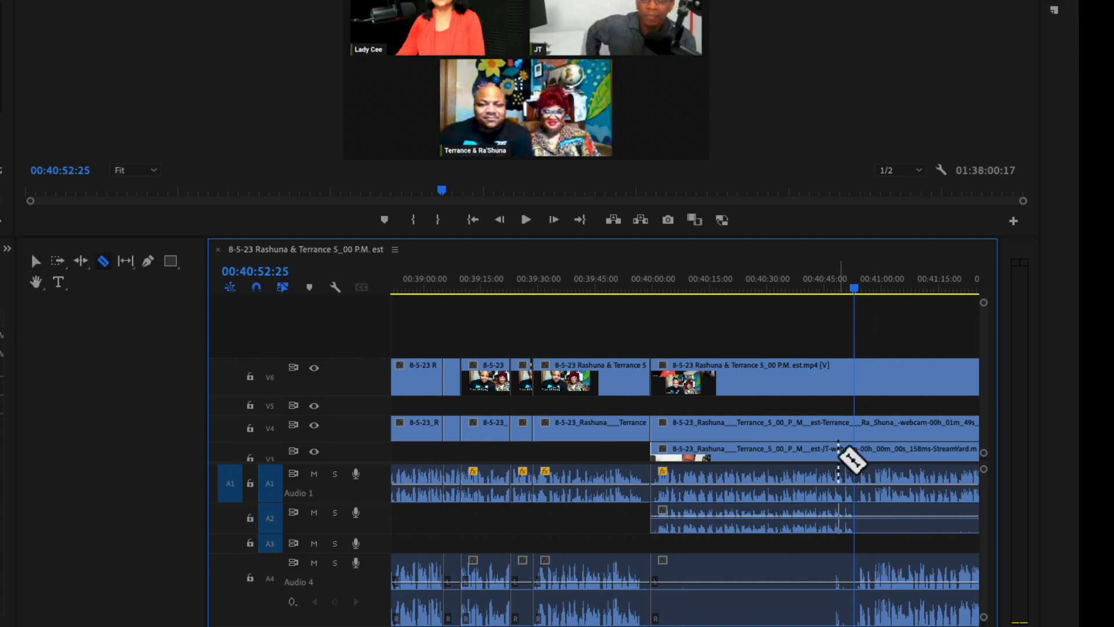
pyautogui.click(855, 377)
pyautogui.click(856, 428)
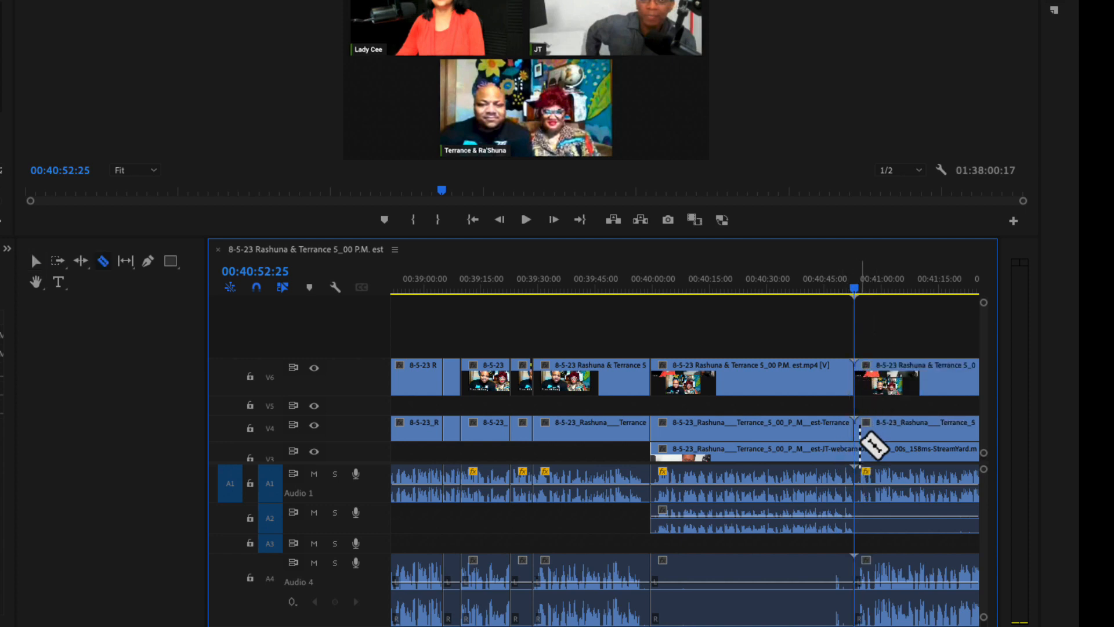
pyautogui.click(857, 452)
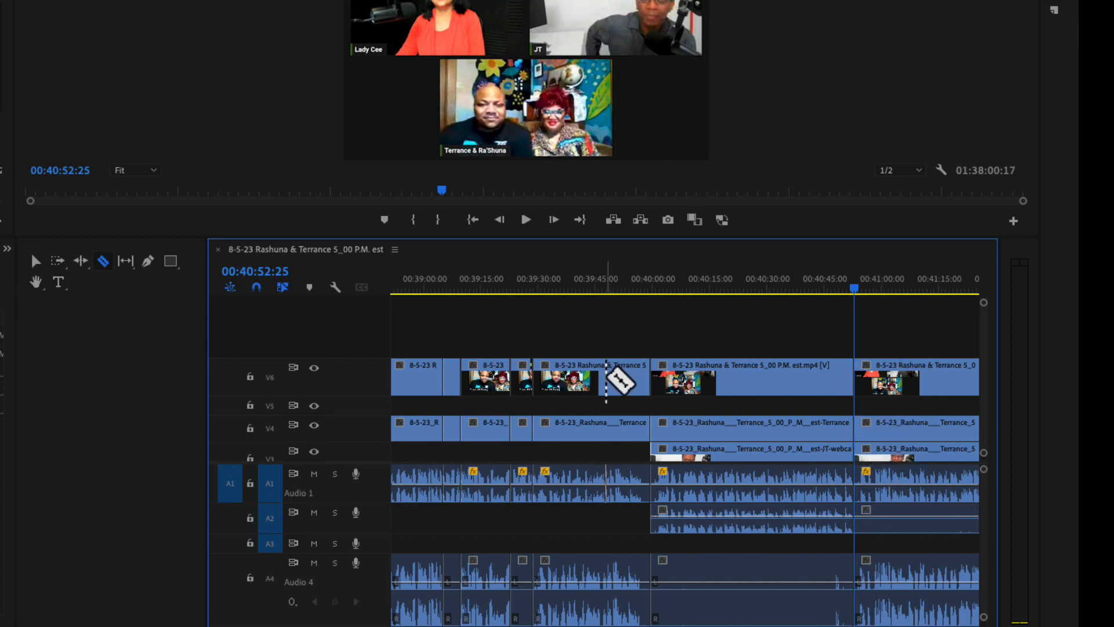
pyautogui.press('v')
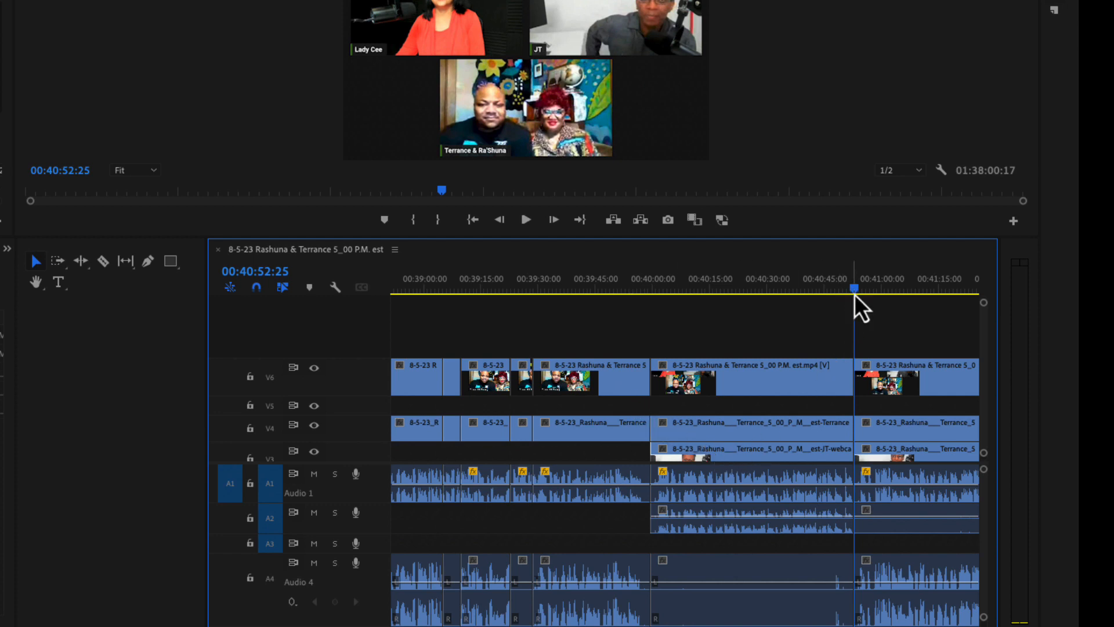
# Step: Delete the V6 clip between the cuts at about 00:40:00 and 00:40:52:25, with the playhead at 00:40:27:20
pyautogui.click(717, 374)
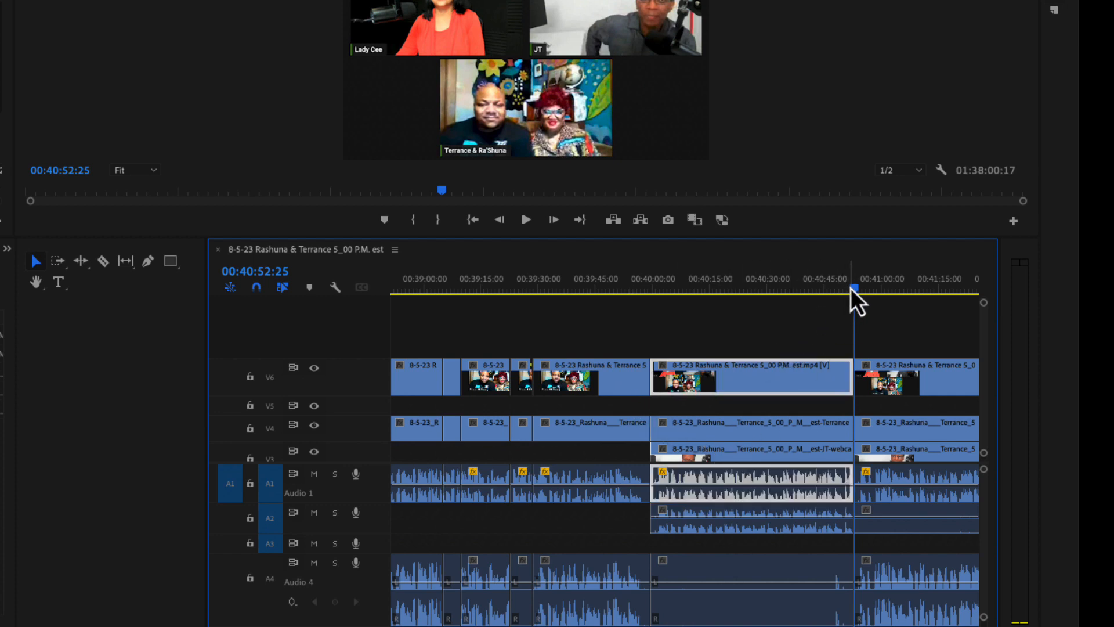
pyautogui.moveTo(853, 290); pyautogui.dragTo(758, 304)
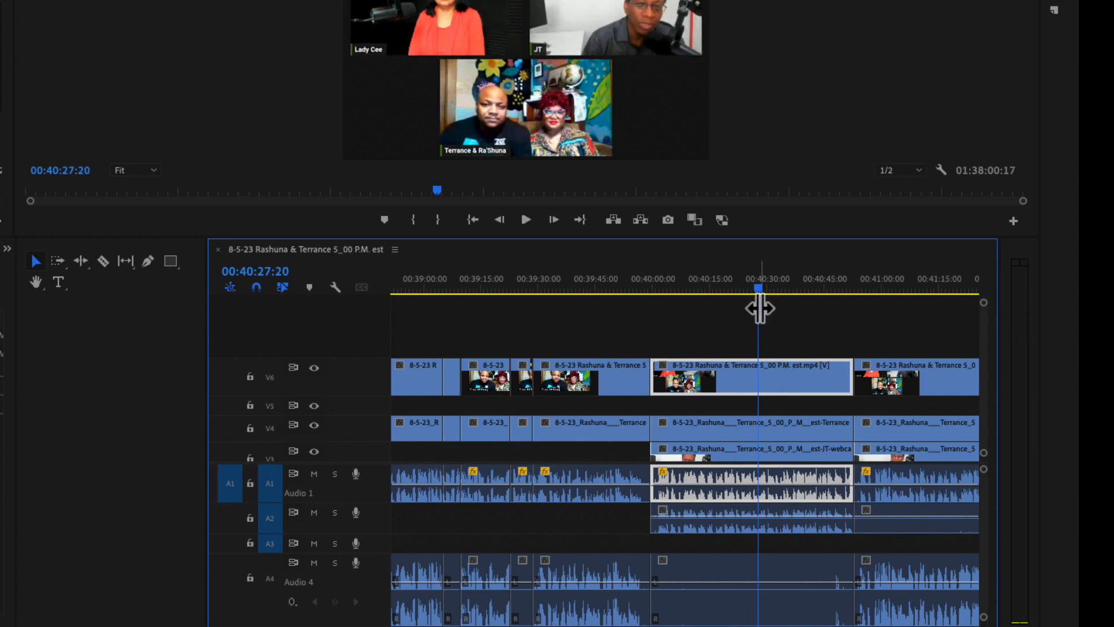
pyautogui.press('Delete')
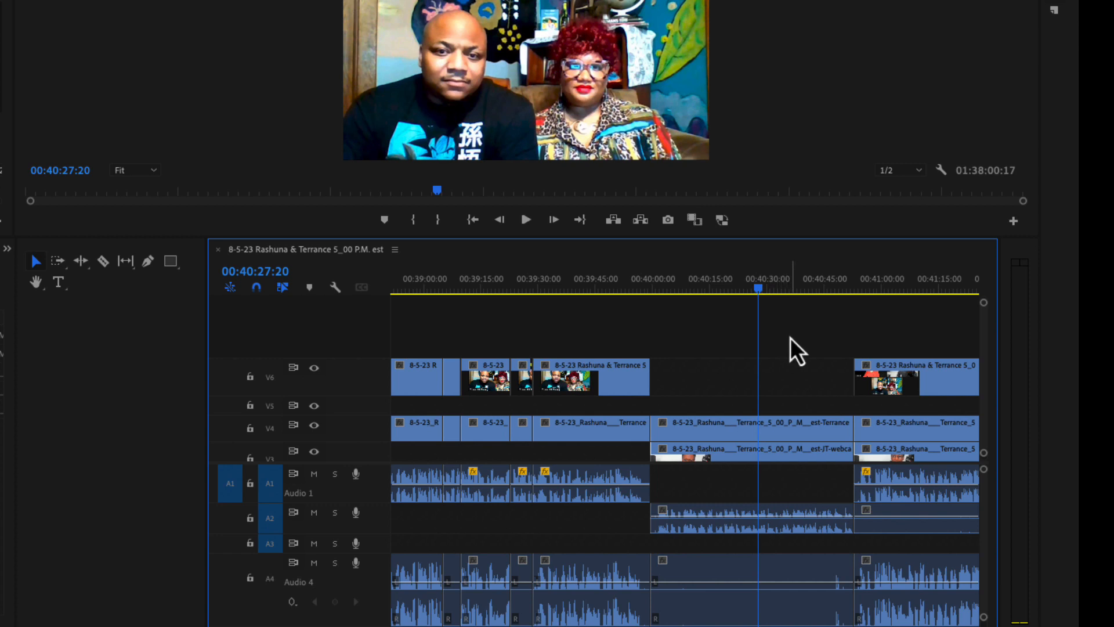
# Step: Delete the V4 clip between the cuts at about 00:40:00 and 00:40:52:25 and play the transition from 00:39:54:17 to 00:40:03:13
pyautogui.click(725, 431)
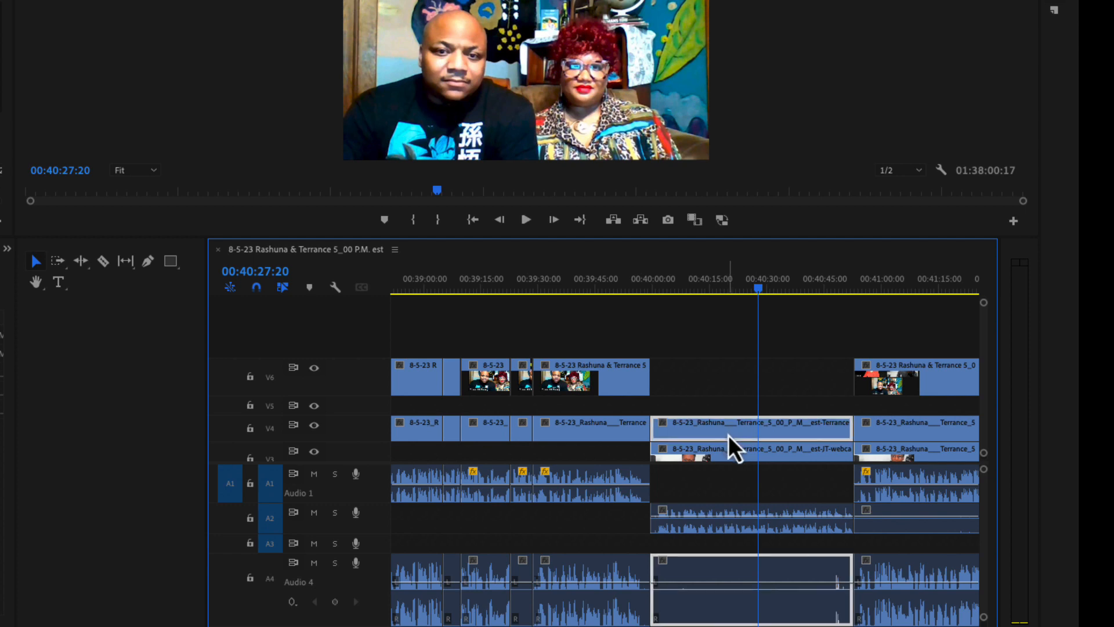
pyautogui.press('Delete')
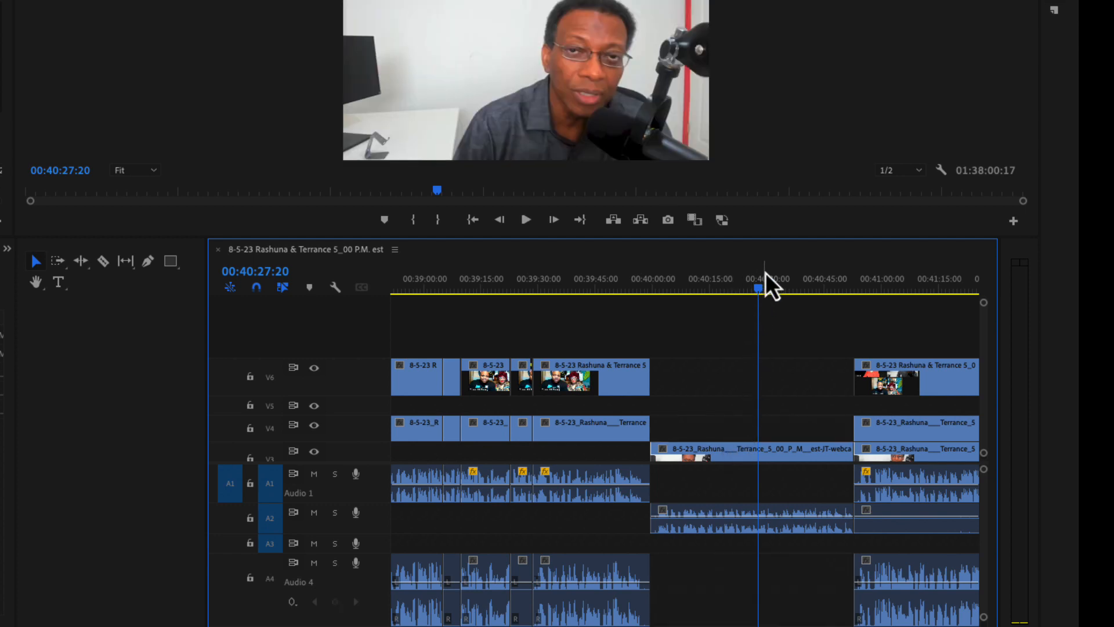
pyautogui.moveTo(764, 291); pyautogui.dragTo(633, 309)
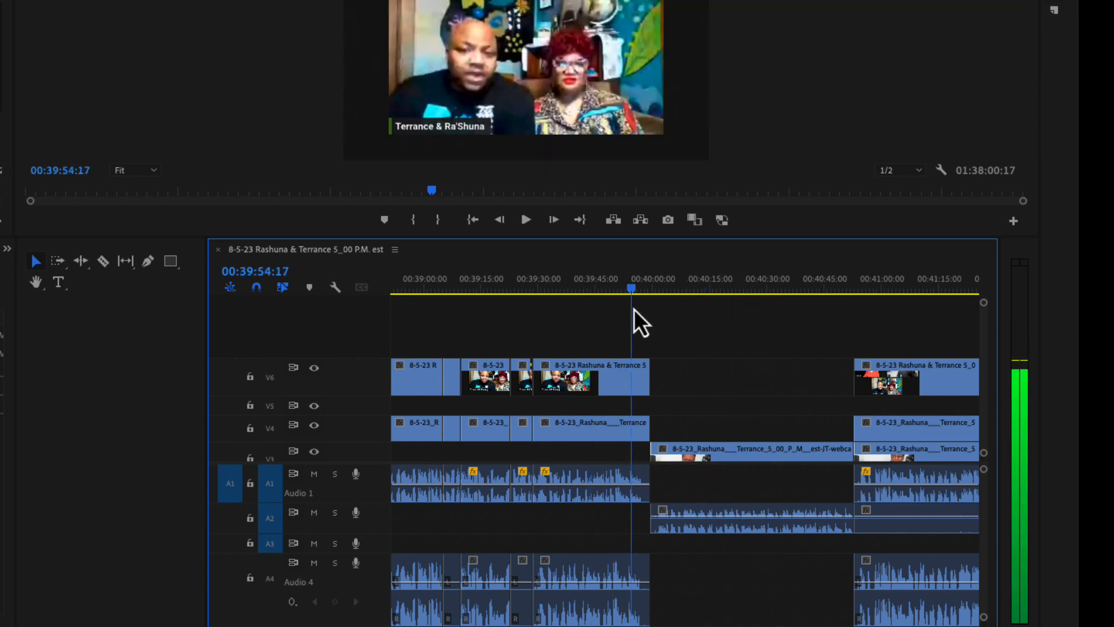
pyautogui.press('space')
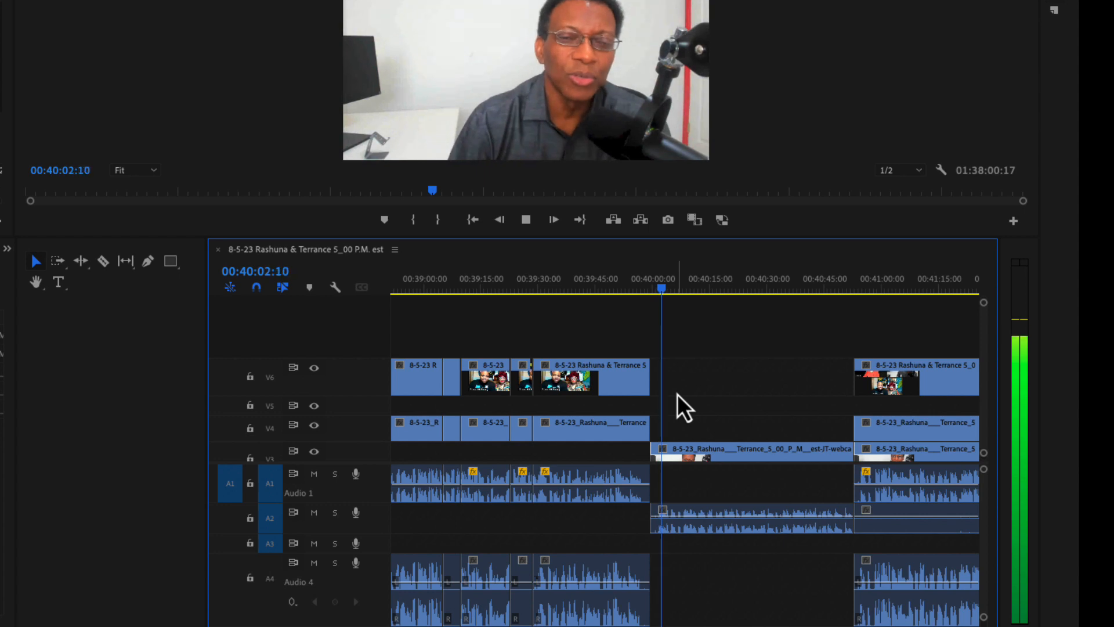
pyautogui.press('space')
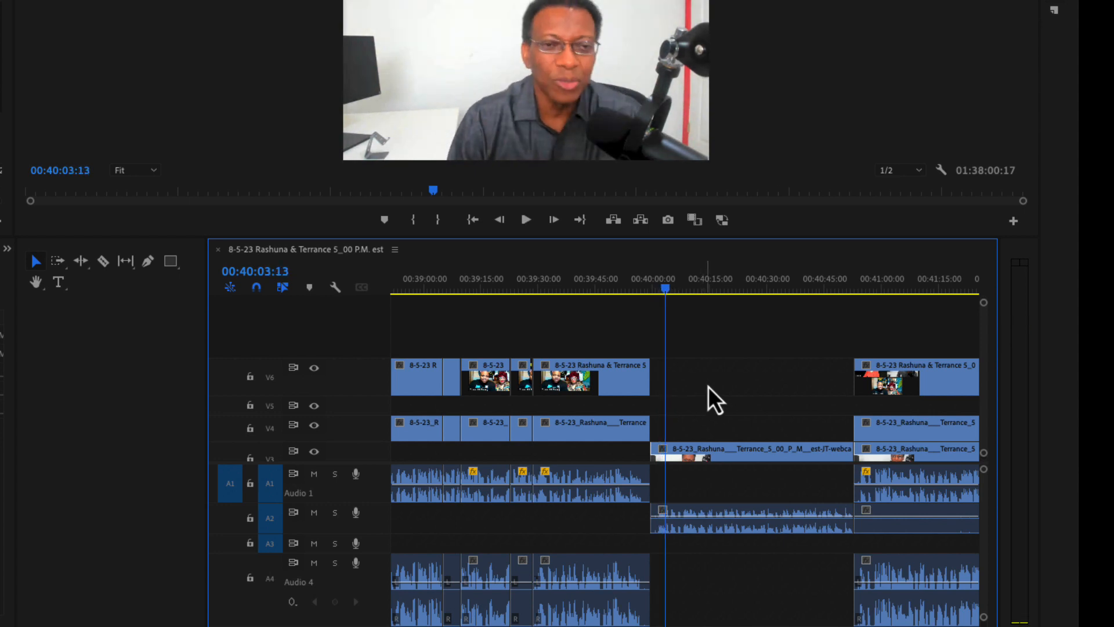
# Step: Razor the host's V3 clip at 00:40:01:11 and delete the short piece before the cut
pyautogui.moveTo(666, 287); pyautogui.dragTo(687, 293)
pyautogui.press('=')
pyautogui.press('=')
pyautogui.press('c')
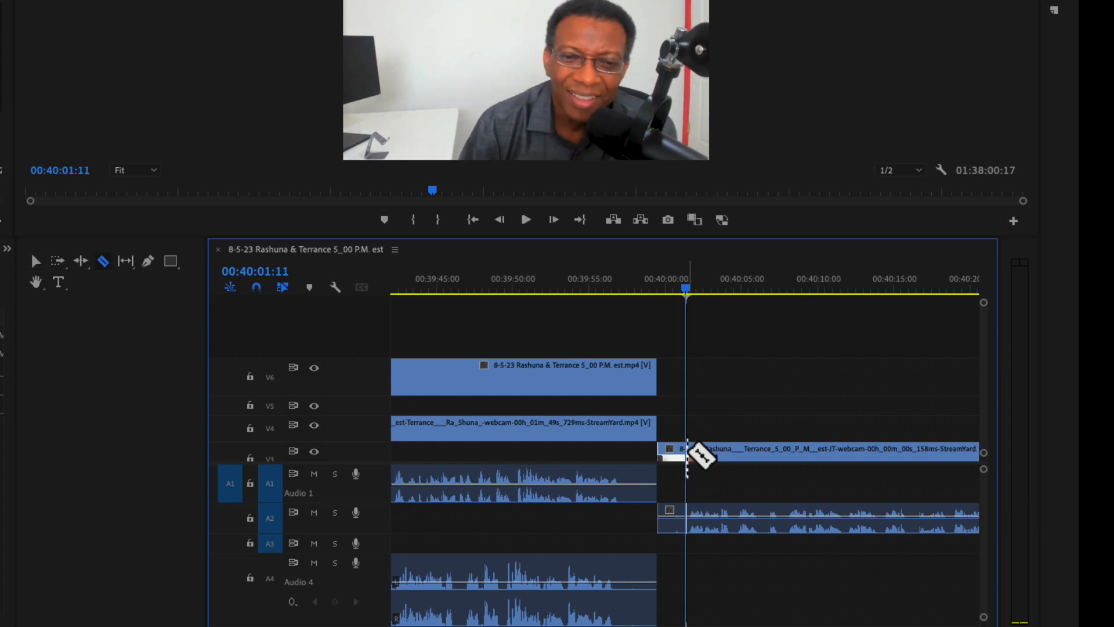
pyautogui.click(688, 456)
pyautogui.press('v')
pyautogui.click(669, 458)
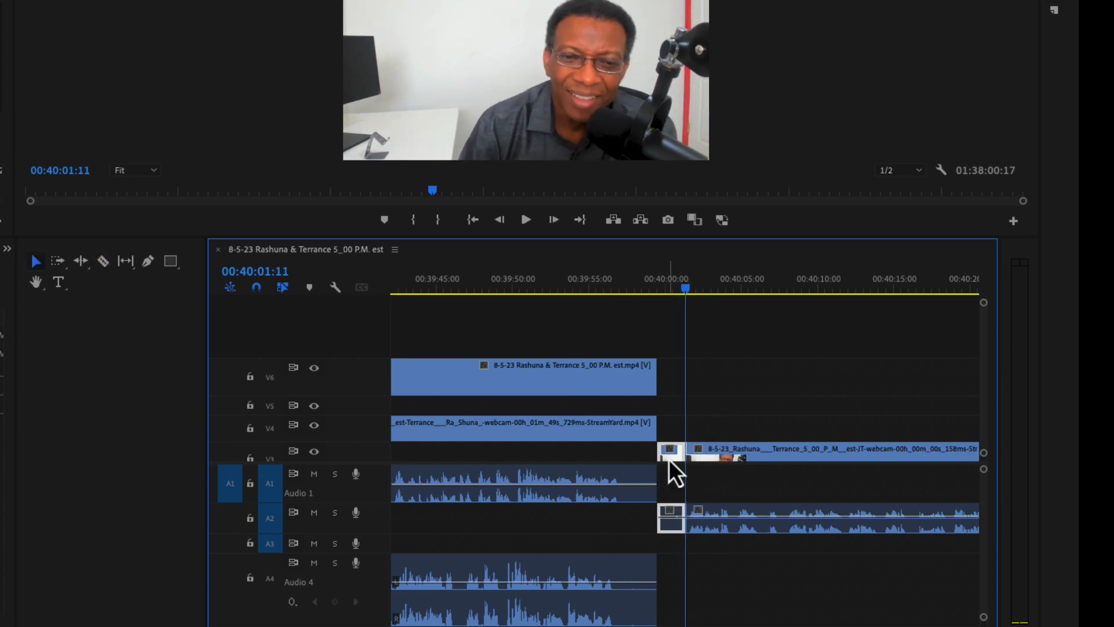
pyautogui.press('Delete')
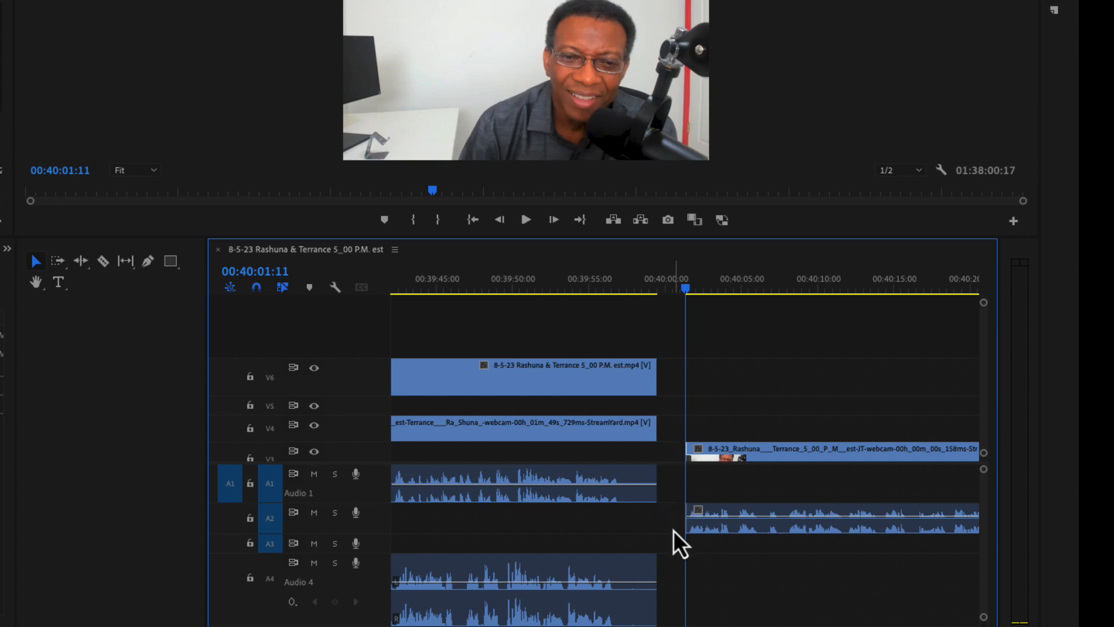
pyautogui.click(678, 526)
pyautogui.click(673, 490)
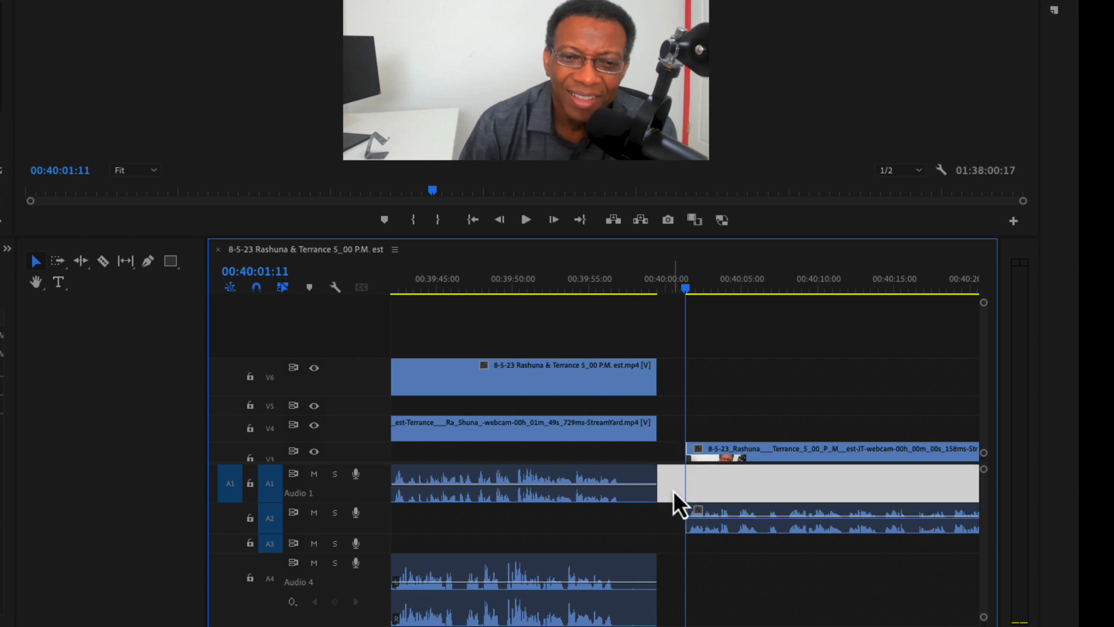
pyautogui.press('-')
pyautogui.press('-')
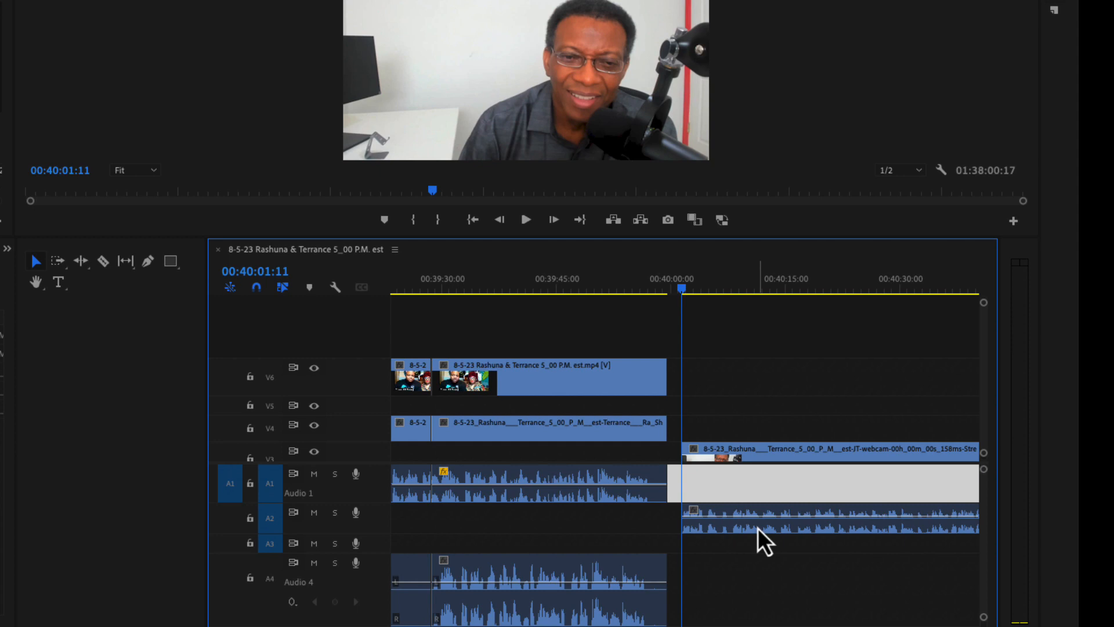
pyautogui.press('=')
pyautogui.click(744, 559)
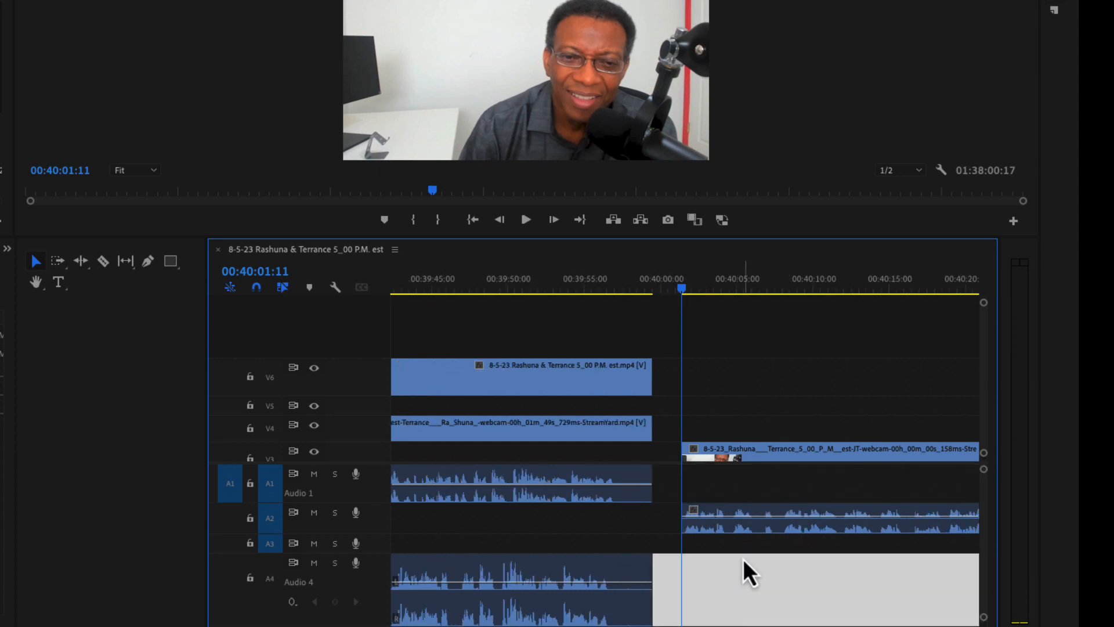
pyautogui.press('-')
pyautogui.press('-')
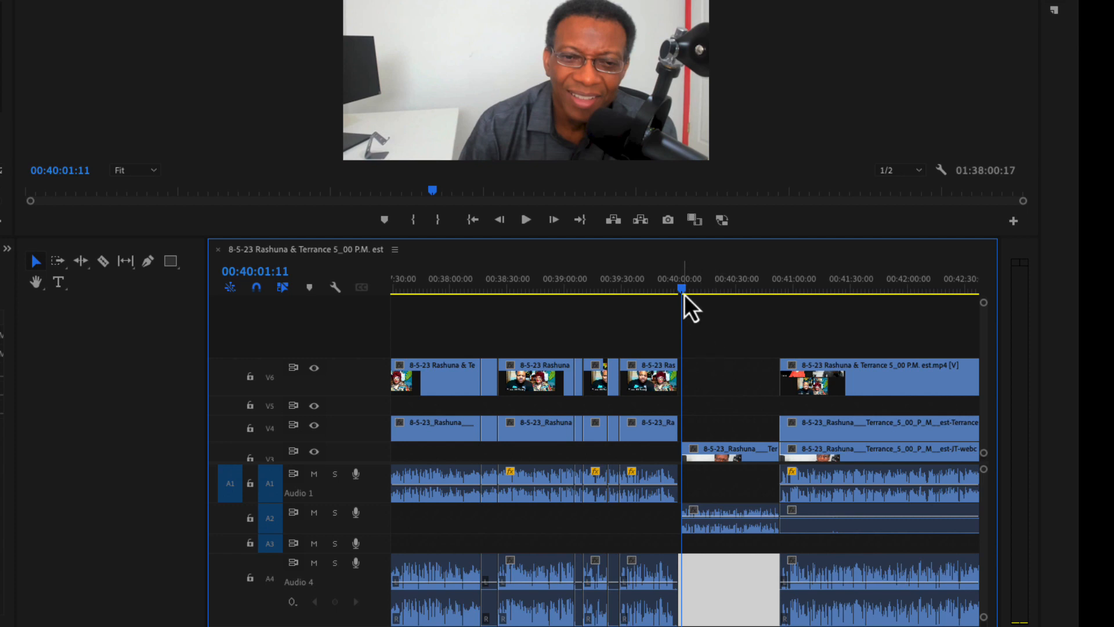
# Step: Play the end of the couple's shot and razor its V6 and V4 clips at 00:39:57:10
pyautogui.moveTo(685, 294); pyautogui.dragTo(675, 294)
pyautogui.press('=')
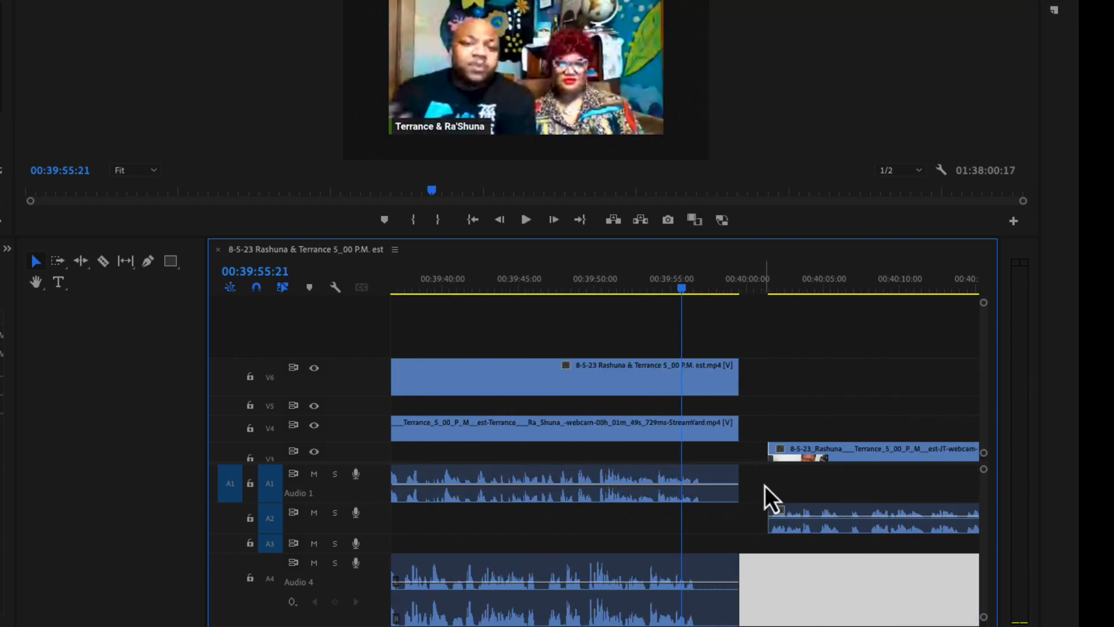
pyautogui.click(682, 290)
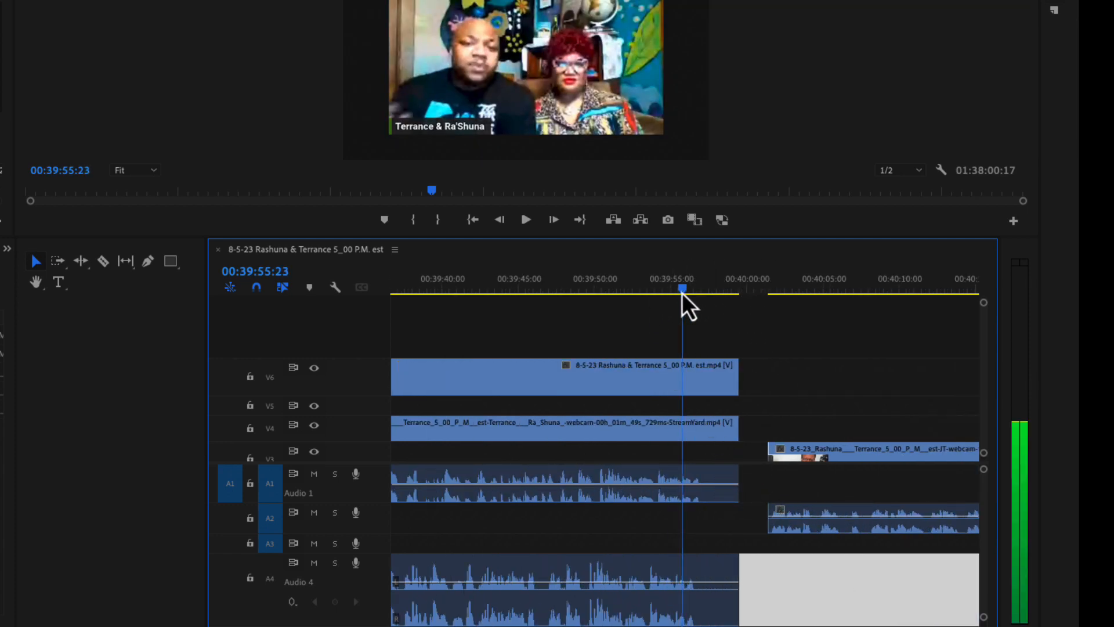
pyautogui.moveTo(681, 292); pyautogui.dragTo(668, 295)
pyautogui.press('space')
pyautogui.press('c')
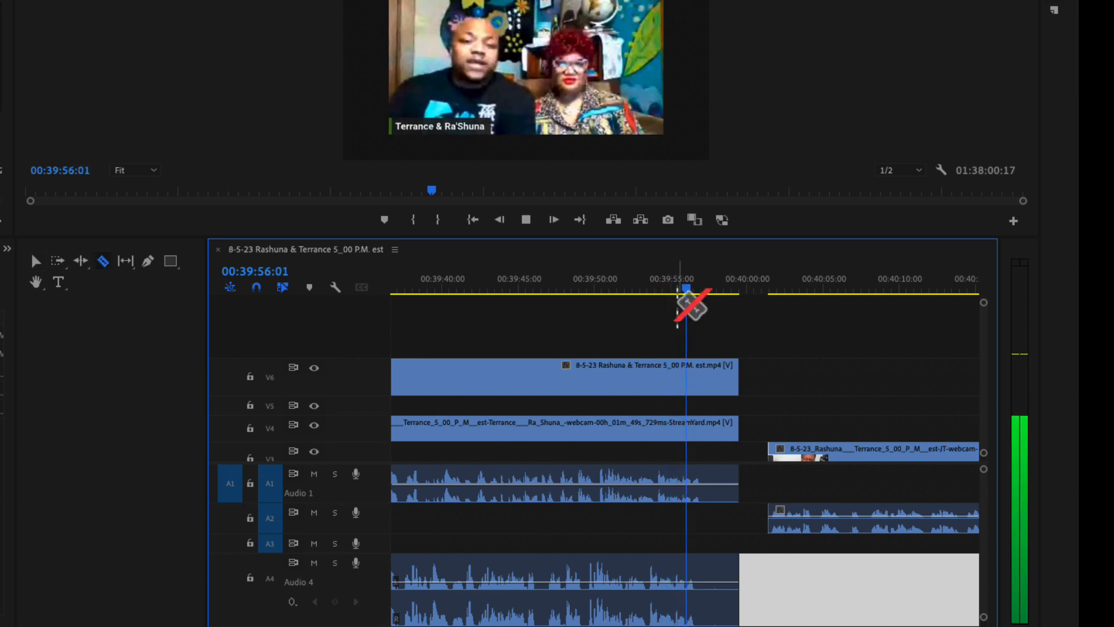
pyautogui.press('space')
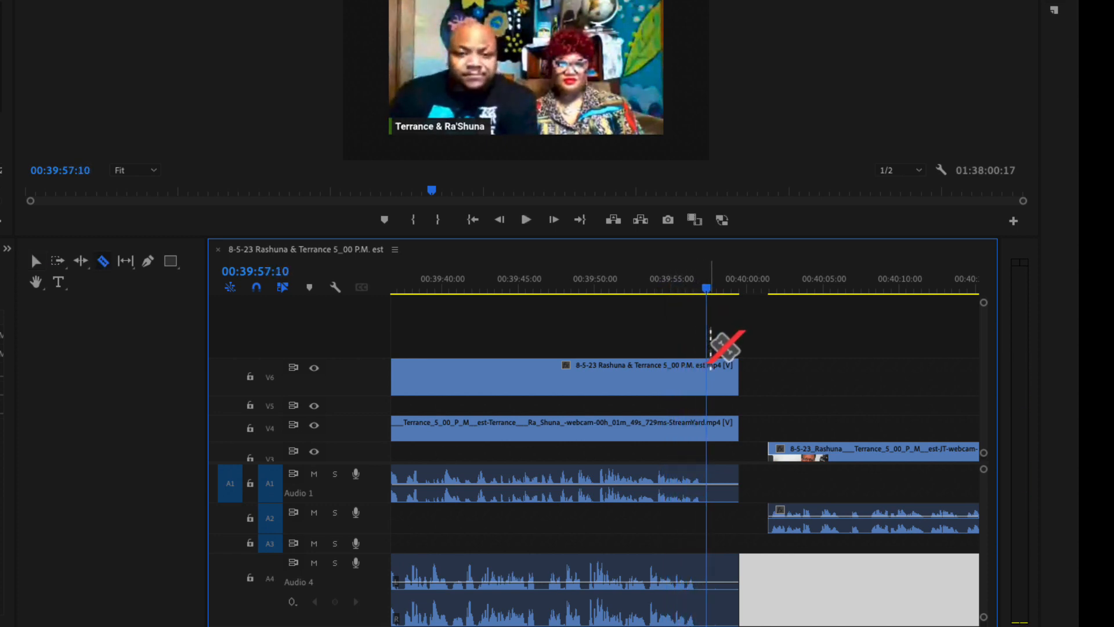
pyautogui.click(709, 383)
pyautogui.click(709, 428)
pyautogui.click(712, 485)
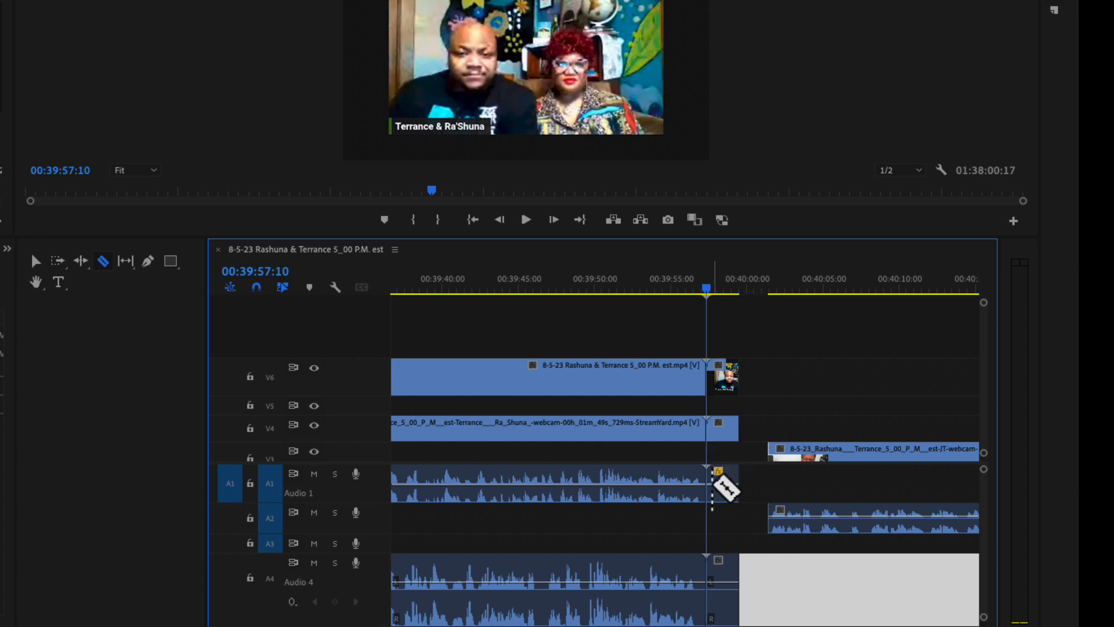
# Step: Delete the short V6 and V4 pieces after the cut at 00:39:57:10, including their linked audio
pyautogui.press('v')
pyautogui.click(716, 378)
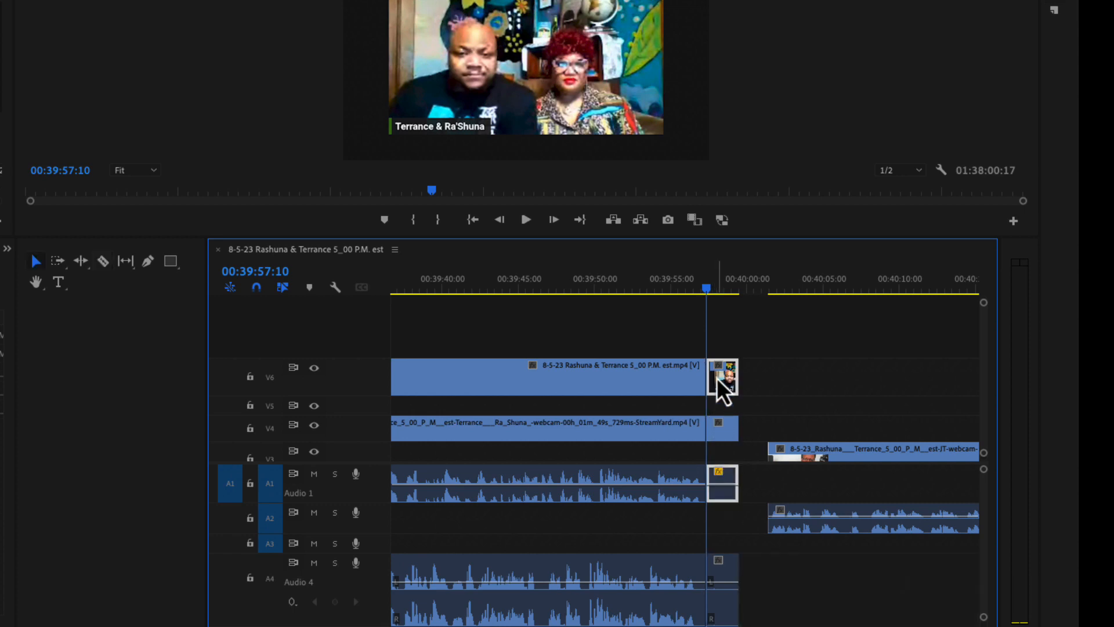
pyautogui.keyDown('shift'); pyautogui.click(725, 434); pyautogui.keyUp('shift')
pyautogui.press('Delete')
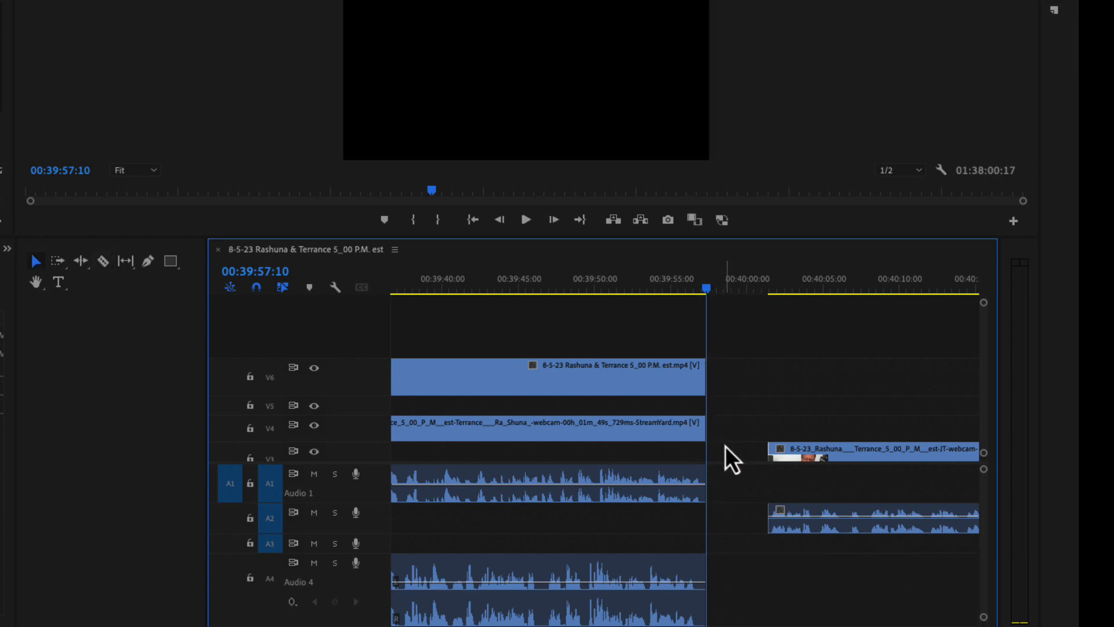
pyautogui.click(743, 520)
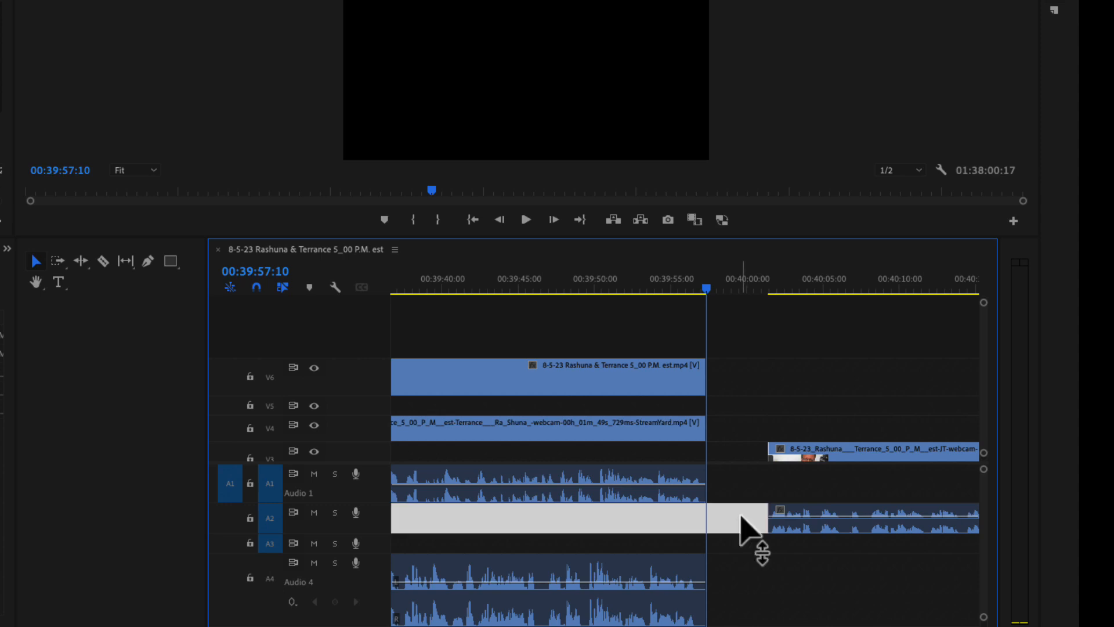
pyautogui.press('-')
pyautogui.press('-')
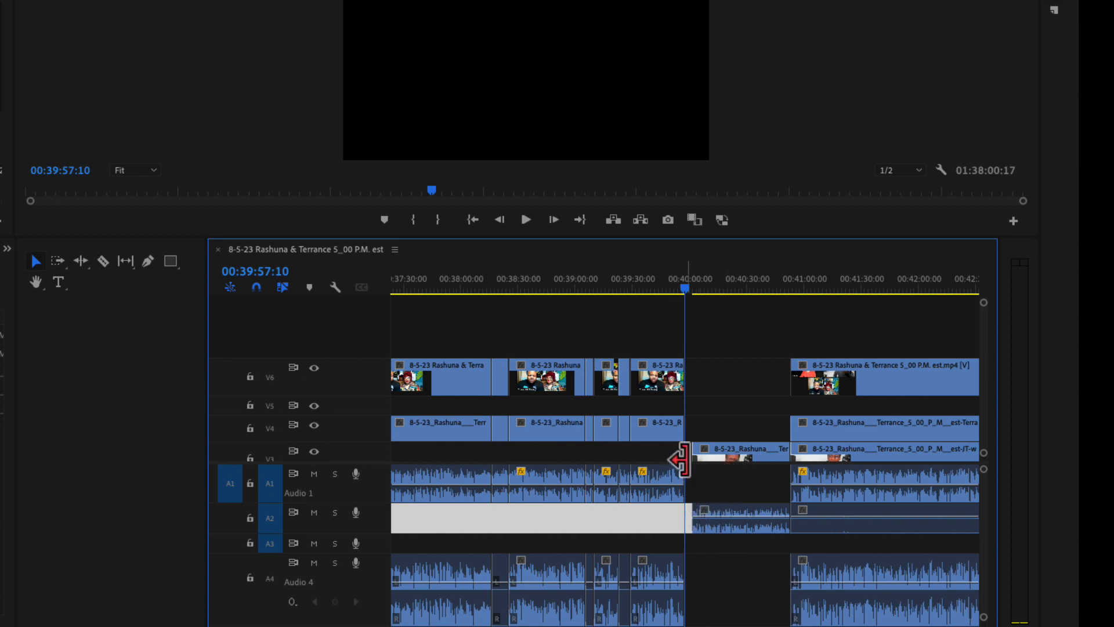
pyautogui.press('=')
pyautogui.press('=')
pyautogui.click(678, 485)
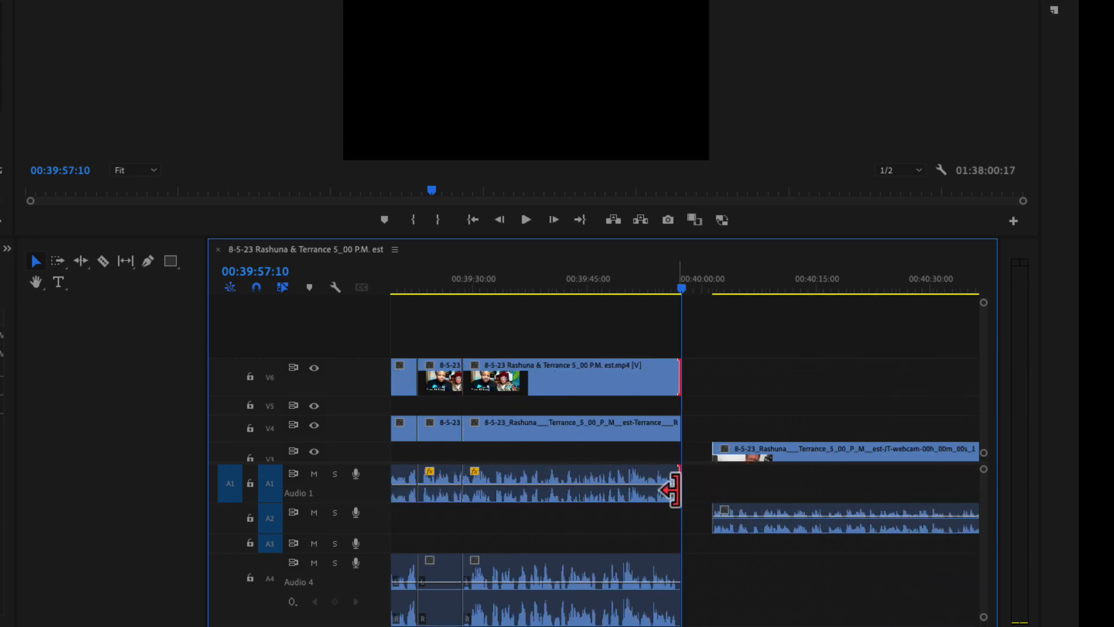
# Step: Move all clips after the gap, including the host's short V3 clip, earlier against the clip end at 00:39:57:10 to close the gap
pyautogui.press('-')
pyautogui.press('-')
pyautogui.press('-')
pyautogui.press('-')
pyautogui.press('-')
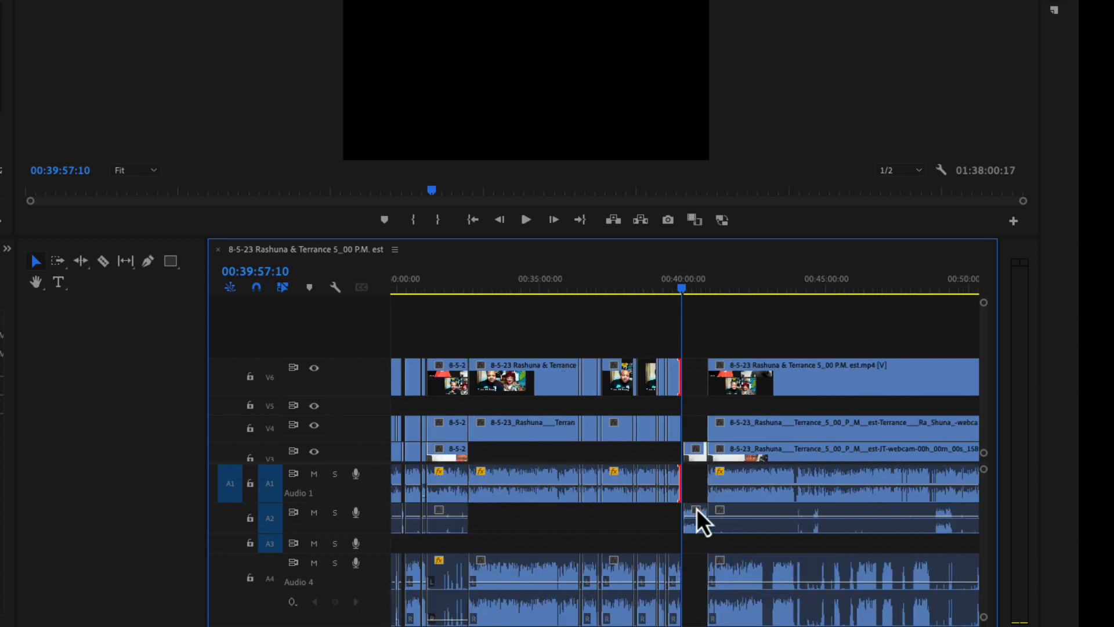
pyautogui.press('-')
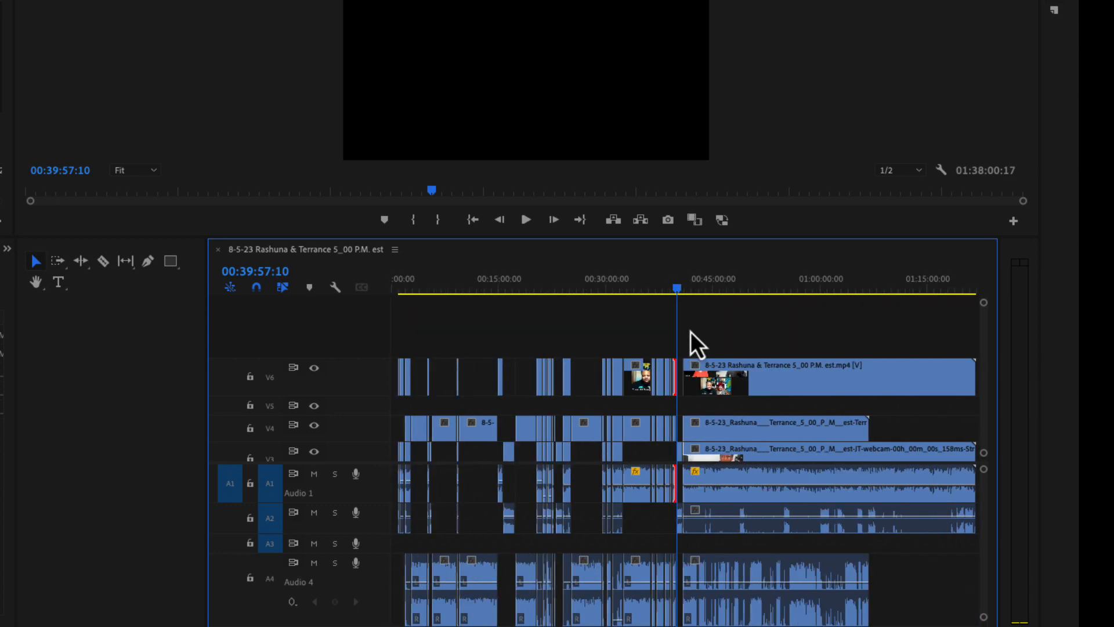
pyautogui.click(685, 342)
pyautogui.moveTo(684, 343); pyautogui.dragTo(931, 615)
pyautogui.press('-')
pyautogui.press('=')
pyautogui.press('=')
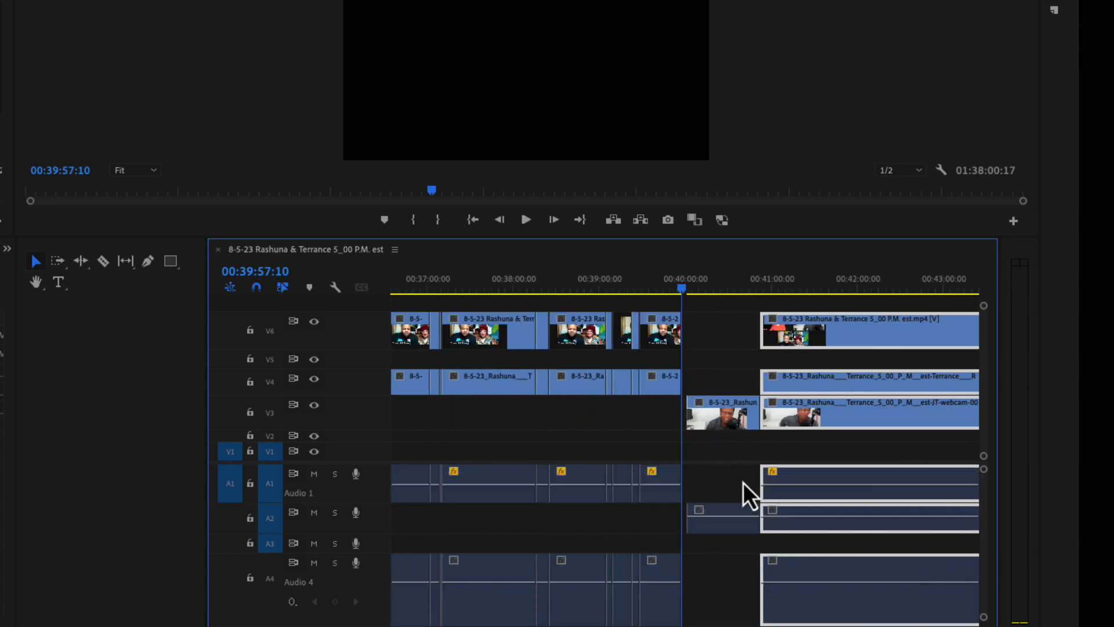
pyautogui.keyDown('shift'); pyautogui.click(716, 420); pyautogui.keyUp('shift')
pyautogui.press('=')
pyautogui.press('=')
pyautogui.press('=')
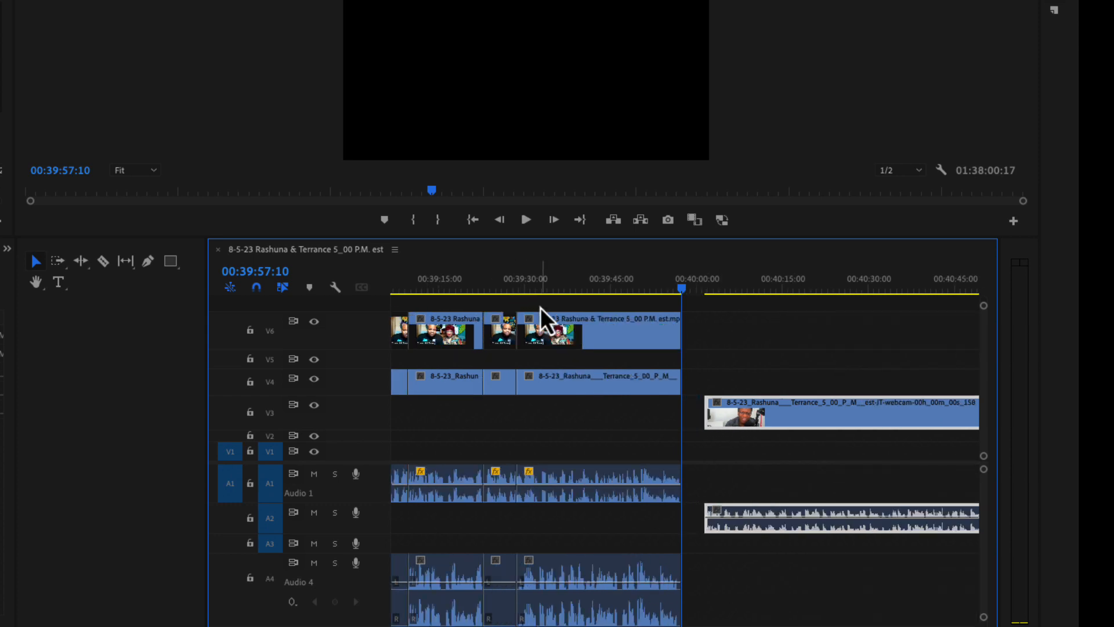
pyautogui.click(677, 291)
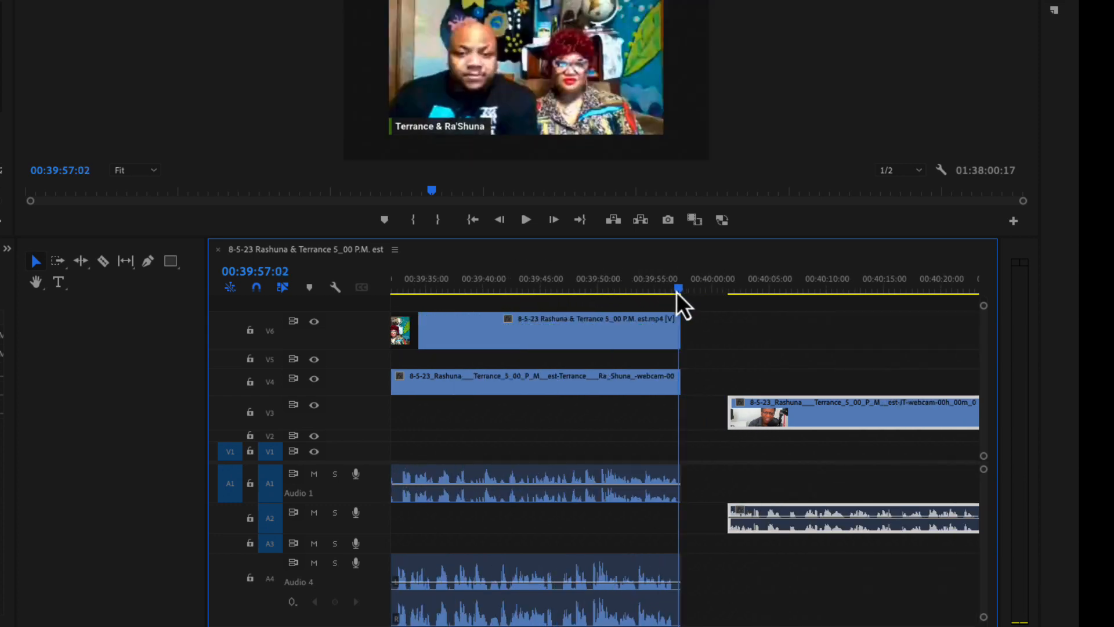
pyautogui.moveTo(754, 409); pyautogui.dragTo(716, 409)
# Step: Play across the tightened cut between the couple's shot and the host's shot, stopping at 00:39:58:14
pyautogui.scroll(4, 718, 410)
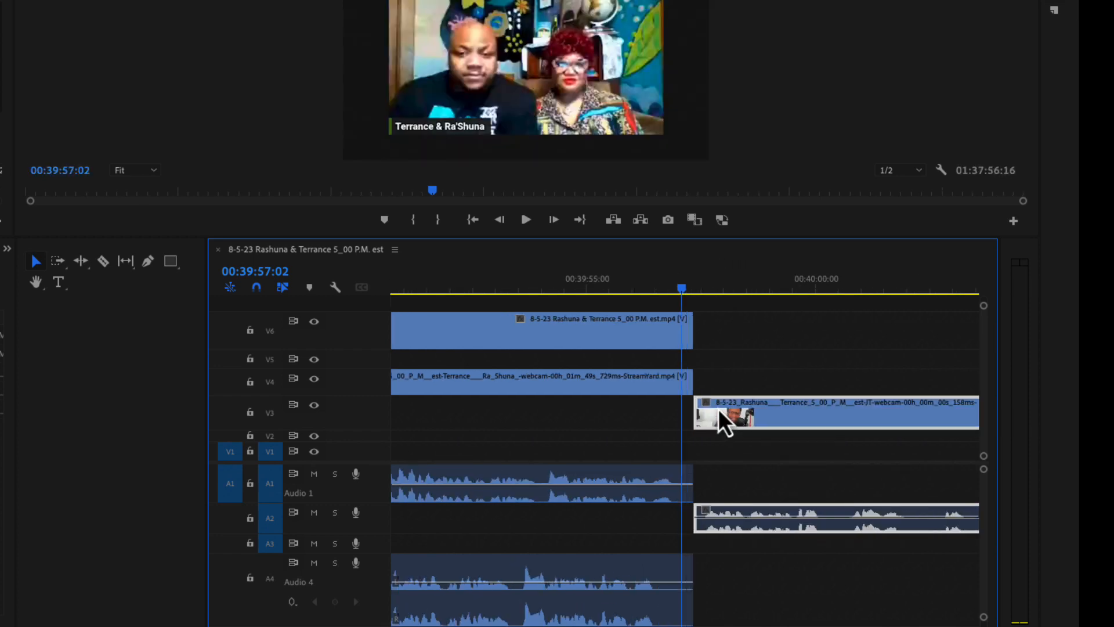
pyautogui.moveTo(678, 292); pyautogui.dragTo(652, 292)
pyautogui.press('space')
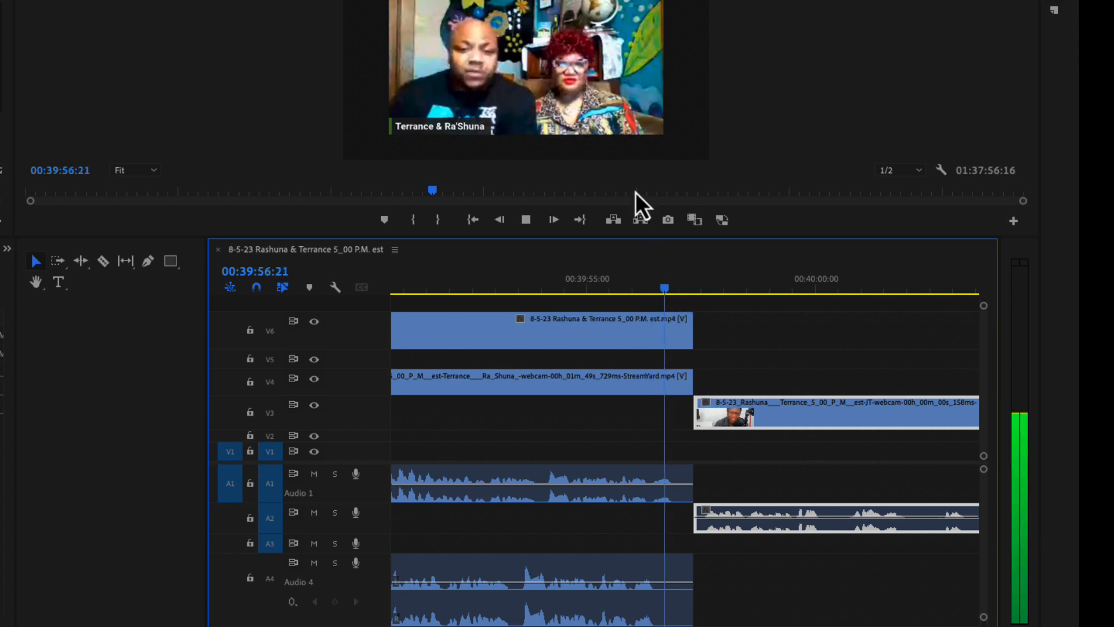
pyautogui.press('space')
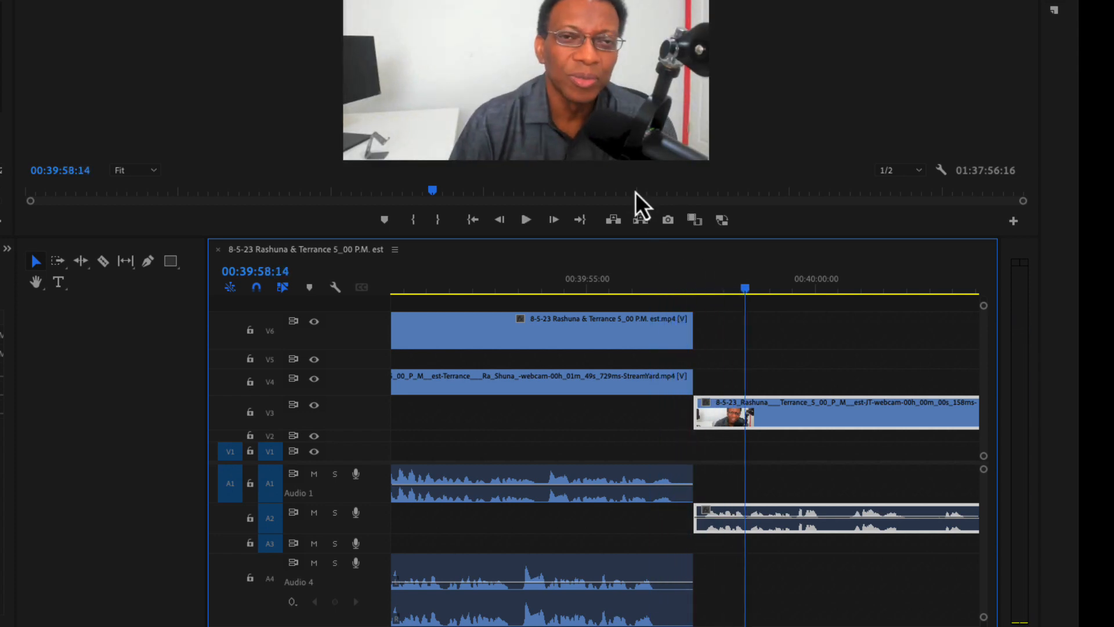
# Step: Review the layered clips across the whole sequence and scrub the playhead back to 00:39:25:16
pyautogui.press('-')
pyautogui.press('-')
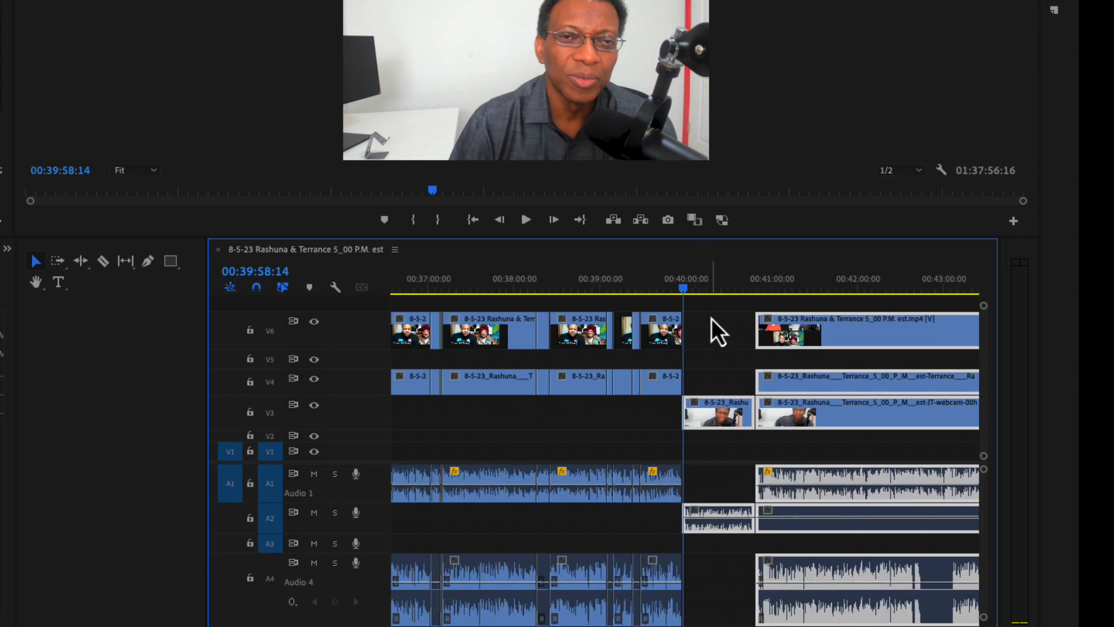
pyautogui.press('-')
pyautogui.press('-')
pyautogui.press('-')
pyautogui.press('-')
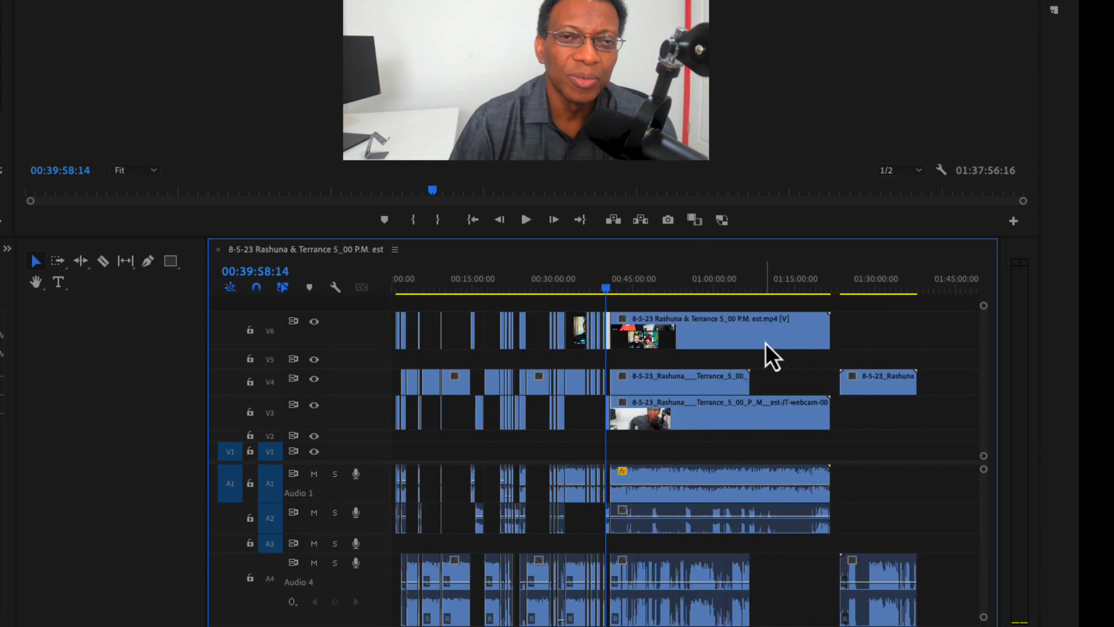
pyautogui.press('=')
pyautogui.press('=')
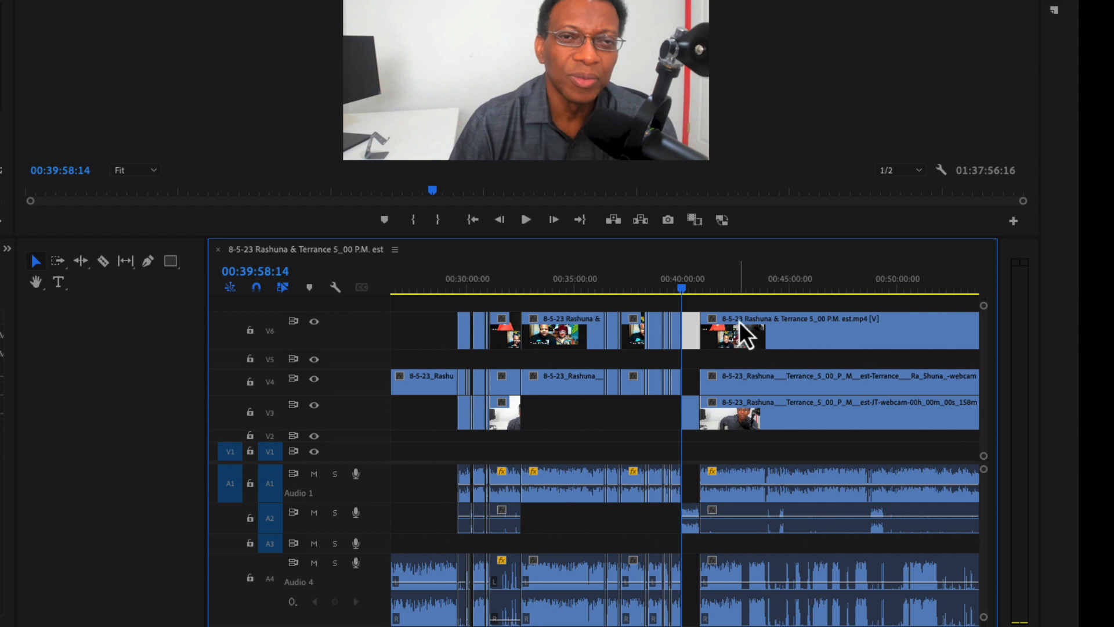
pyautogui.press('=')
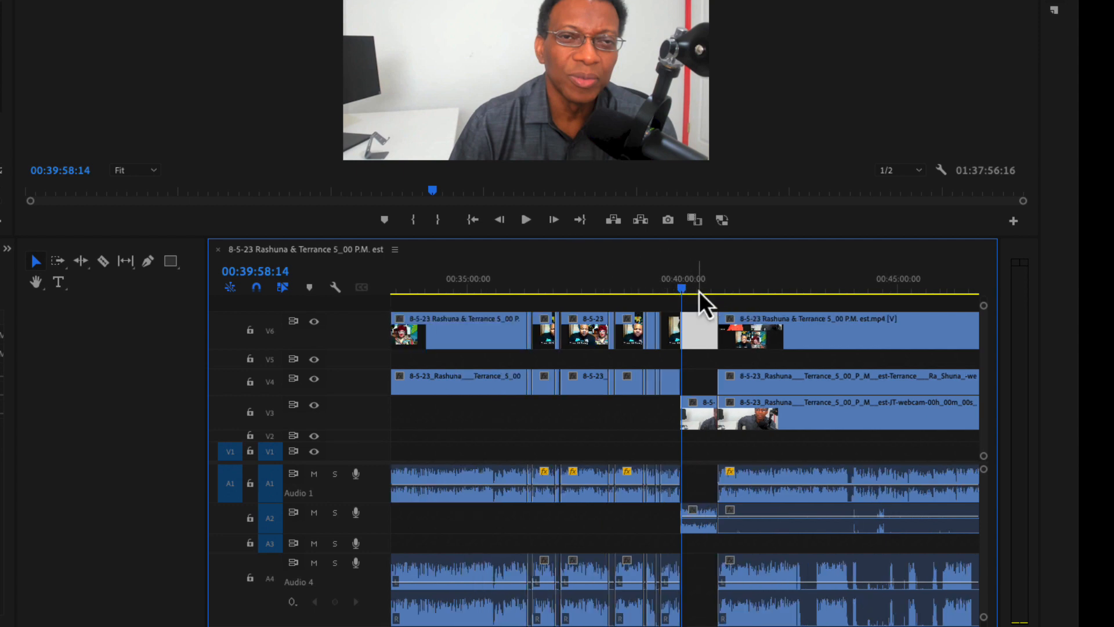
pyautogui.press('=')
pyautogui.moveTo(685, 284); pyautogui.dragTo(590, 291)
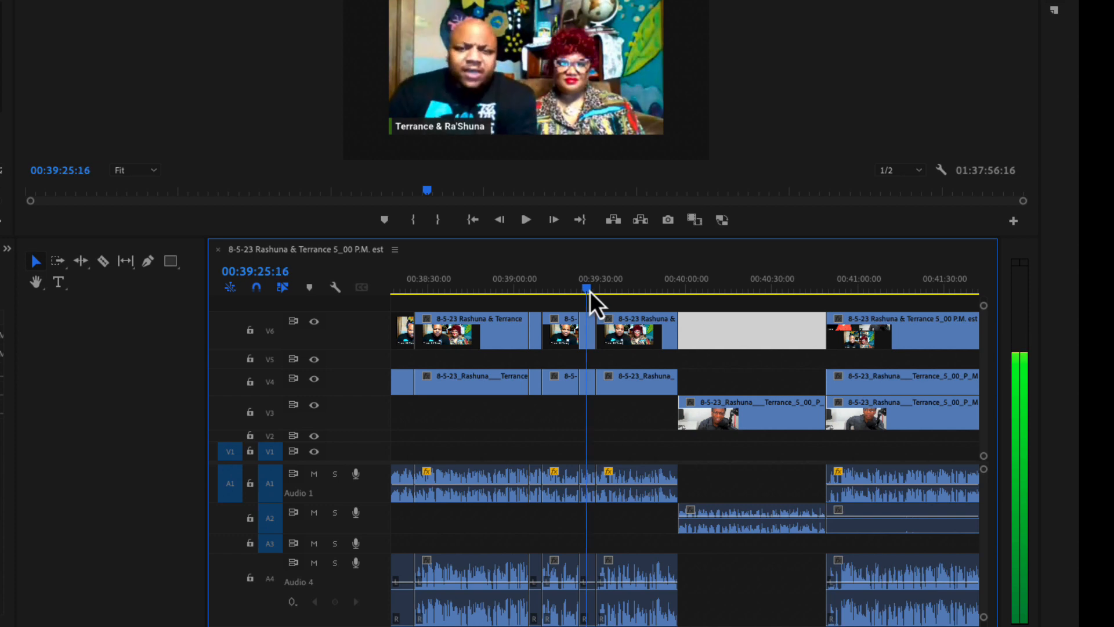
# Step: Inspect the short V6 and V4 pieces earlier in the sequence, placing the playhead among them at 00:36:26:16
pyautogui.press('=')
pyautogui.press('=')
pyautogui.press('=')
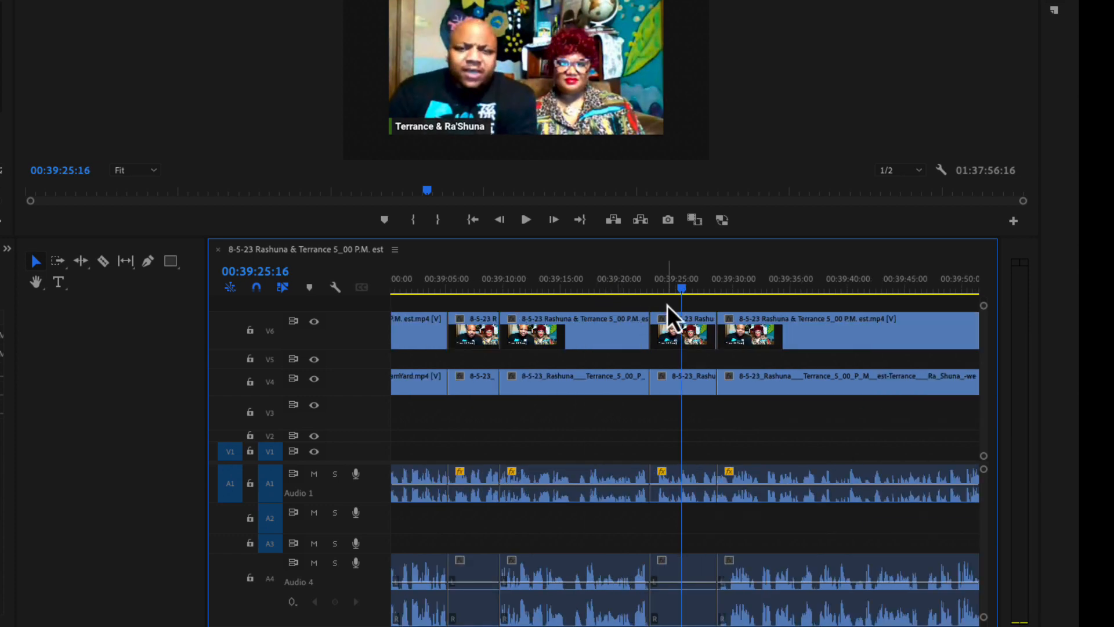
pyautogui.scroll(5, 564, 514)
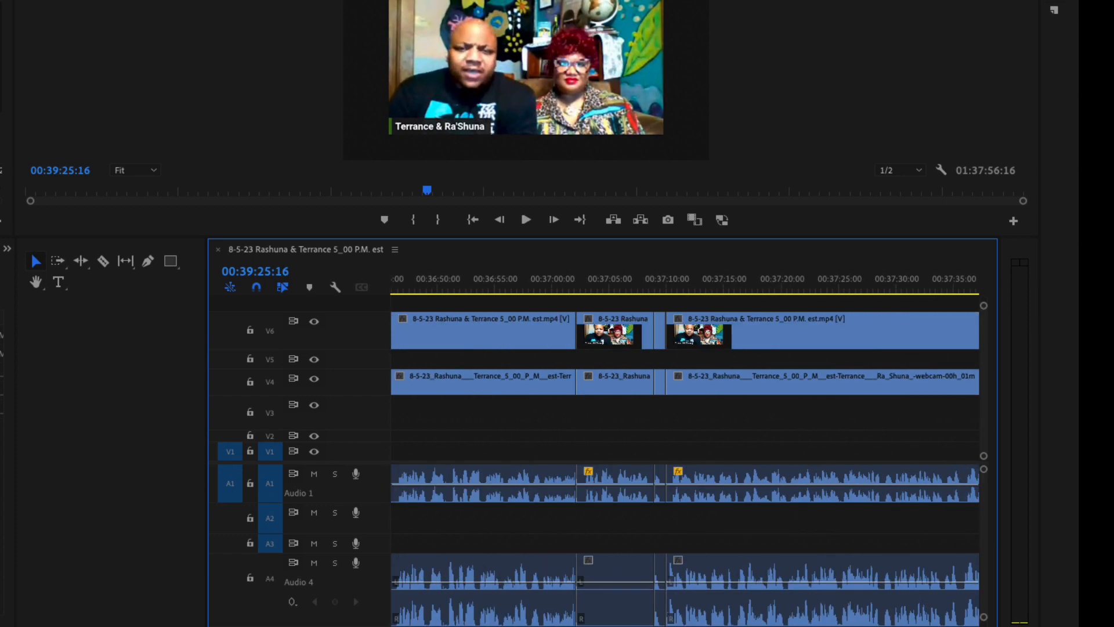
pyautogui.scroll(1, 685, 465)
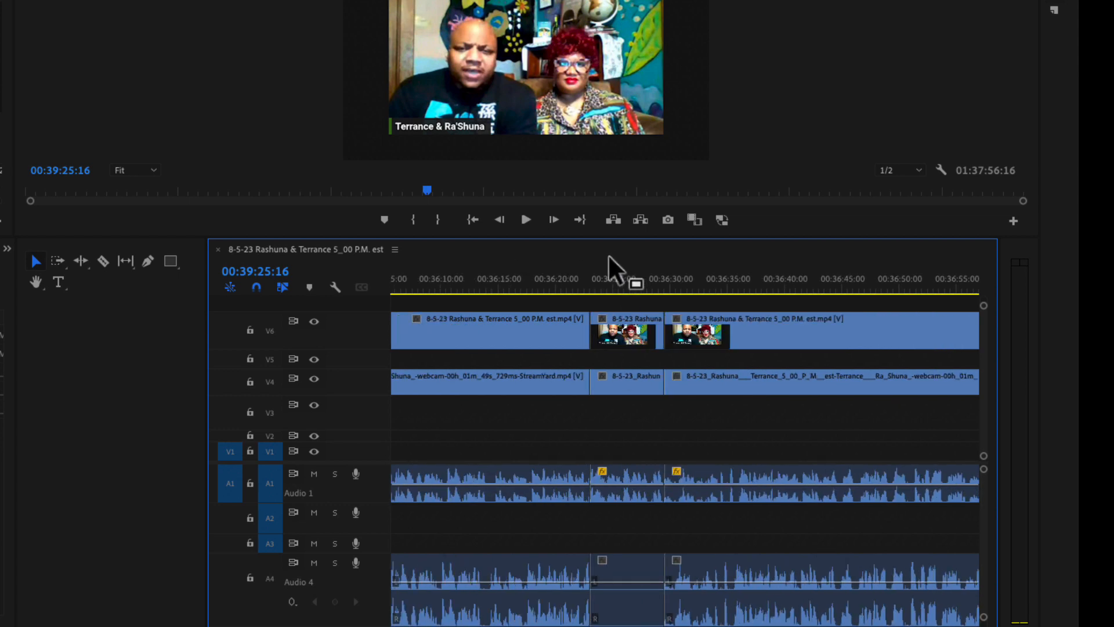
pyautogui.click(612, 287)
pyautogui.moveTo(623, 295); pyautogui.dragTo(632, 309)
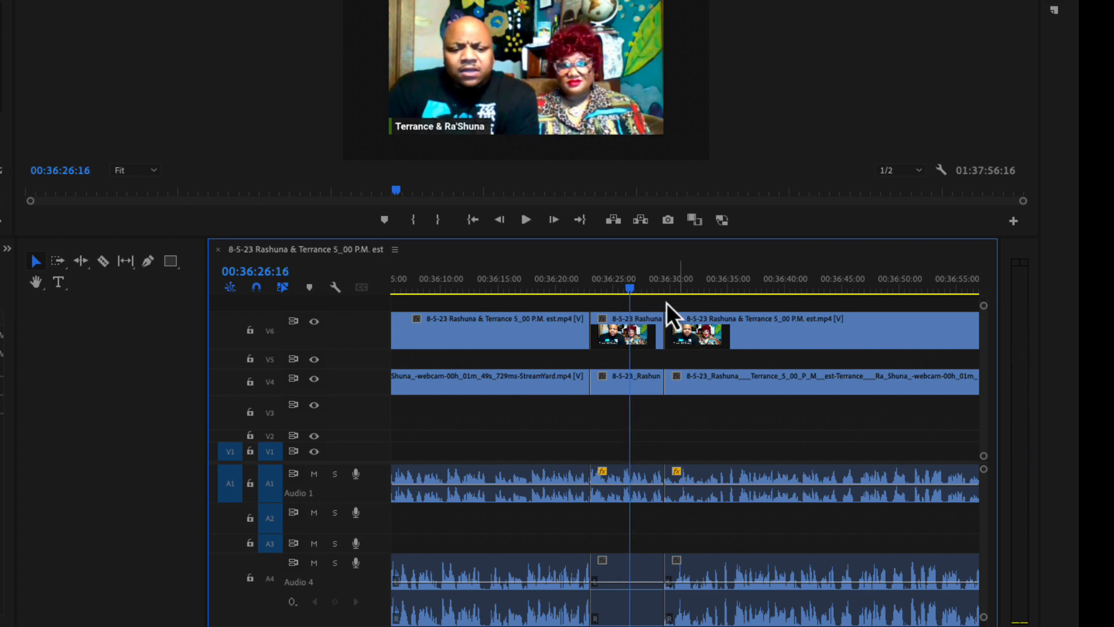
# Step: Scrub back through the layered sequence to the start of the stacked V6, V4 and V3 clips at 00:29:34:10
pyautogui.press('-')
pyautogui.press('-')
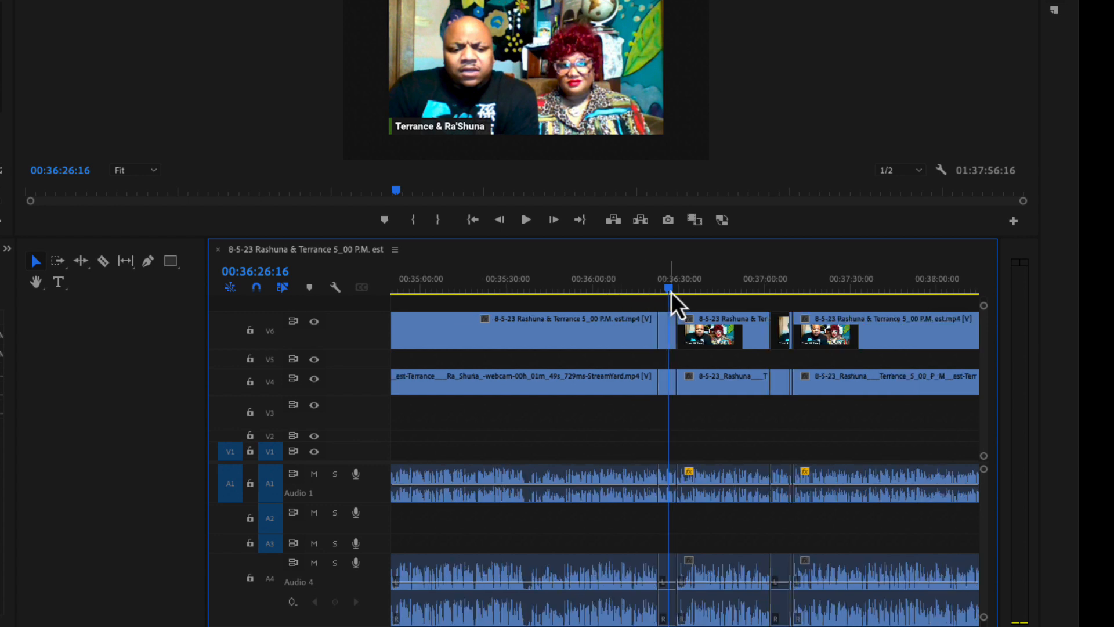
pyautogui.moveTo(671, 291); pyautogui.dragTo(503, 292)
pyautogui.press('-')
pyautogui.press('-')
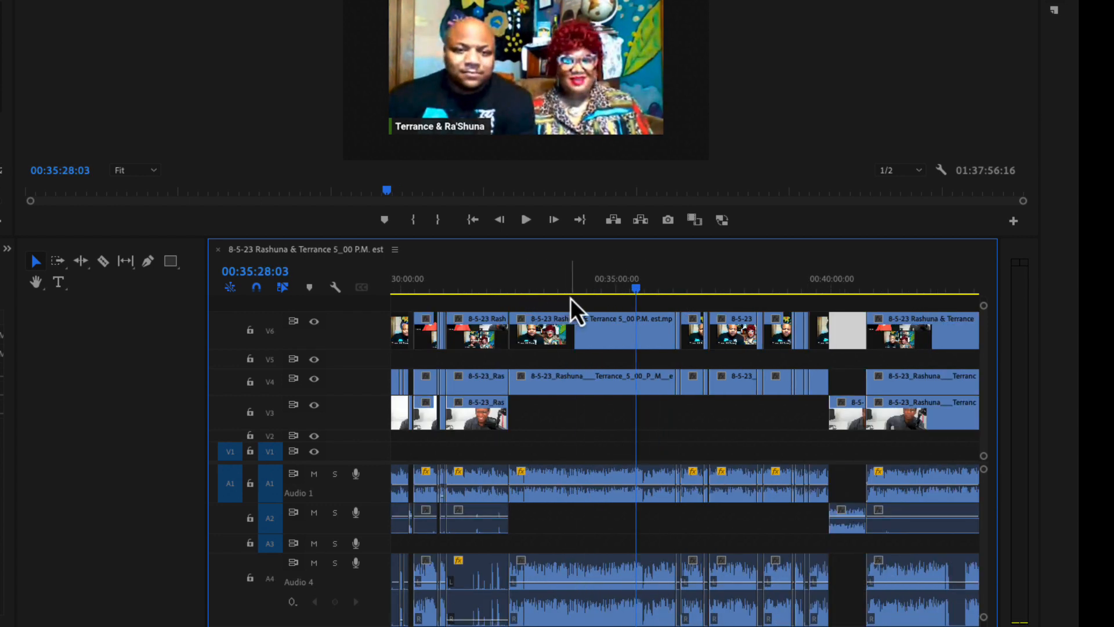
pyautogui.press('-')
pyautogui.moveTo(643, 297); pyautogui.dragTo(530, 294)
pyautogui.press('=')
pyautogui.press('=')
pyautogui.press('=')
pyautogui.press('=')
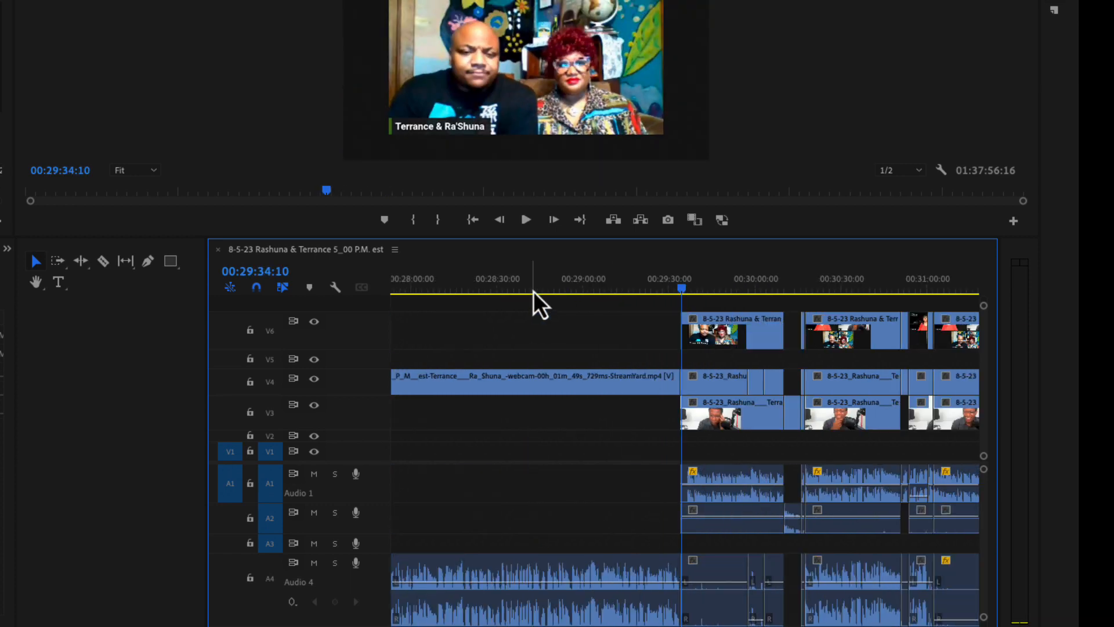
# Step: Play across the switch from the couple's shot to the three-window view, replaying from 00:29:33:28 and stopping at 00:29:36:16
pyautogui.press('space')
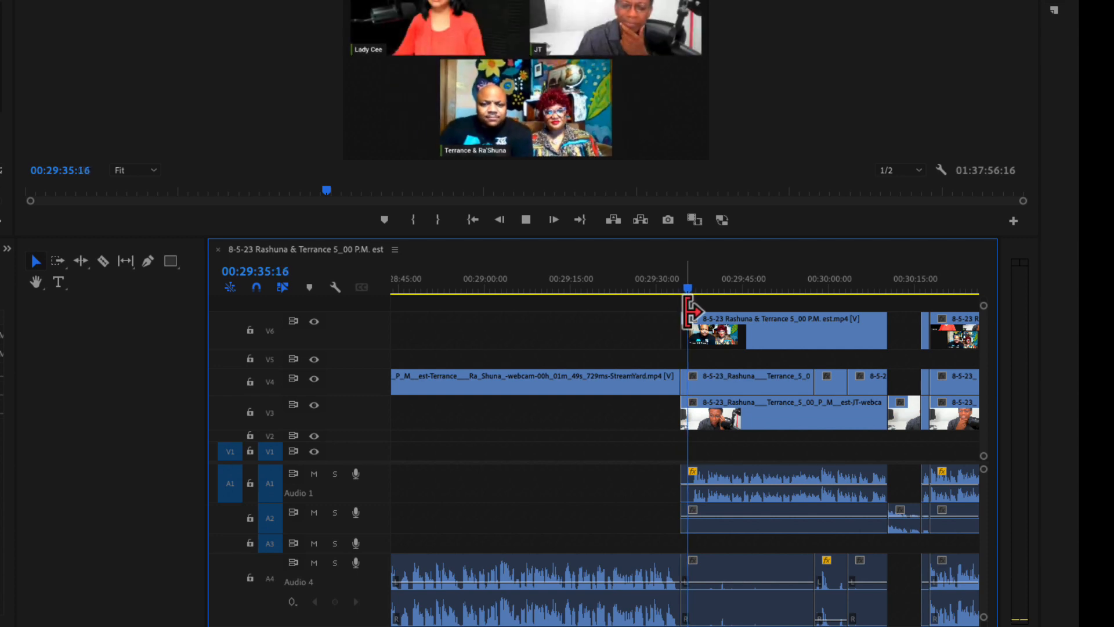
pyautogui.press('space')
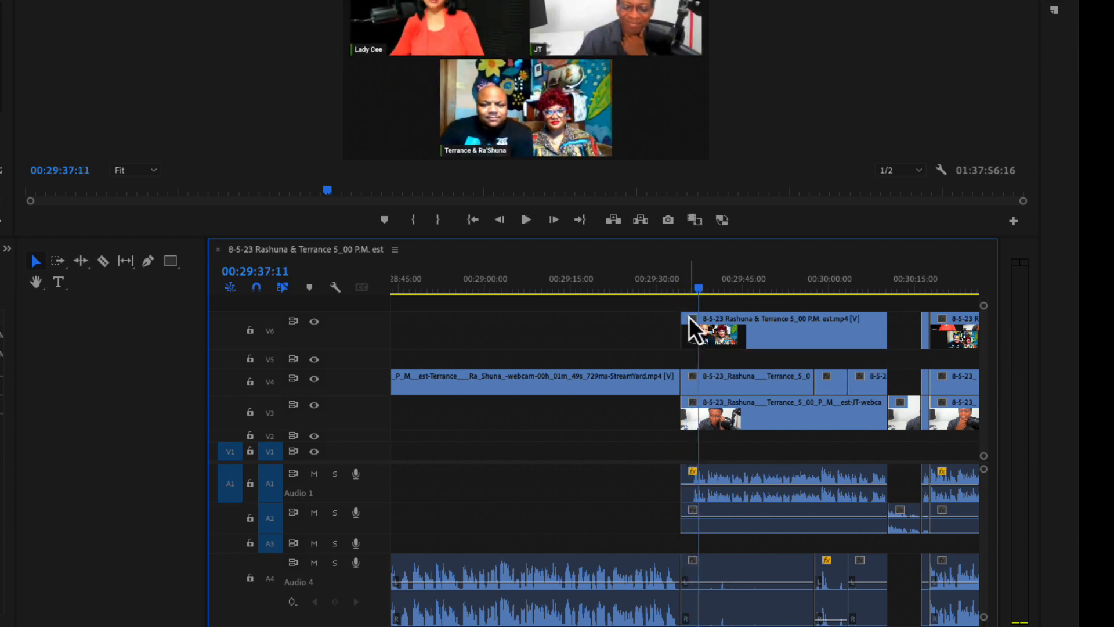
pyautogui.press('=')
pyautogui.press('=')
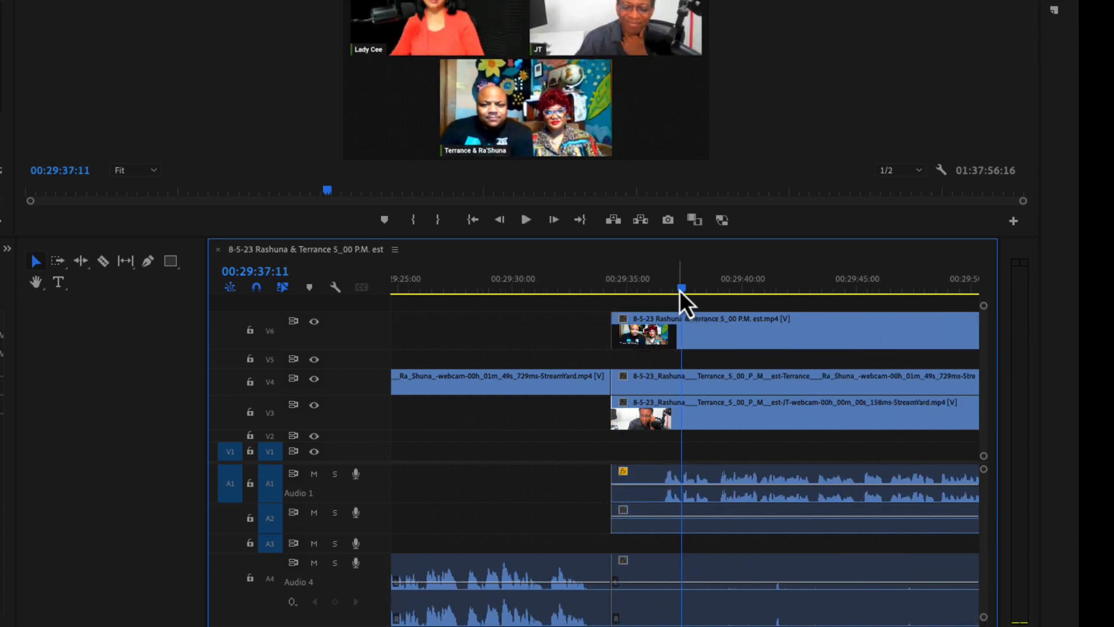
pyautogui.moveTo(680, 291); pyautogui.dragTo(603, 285)
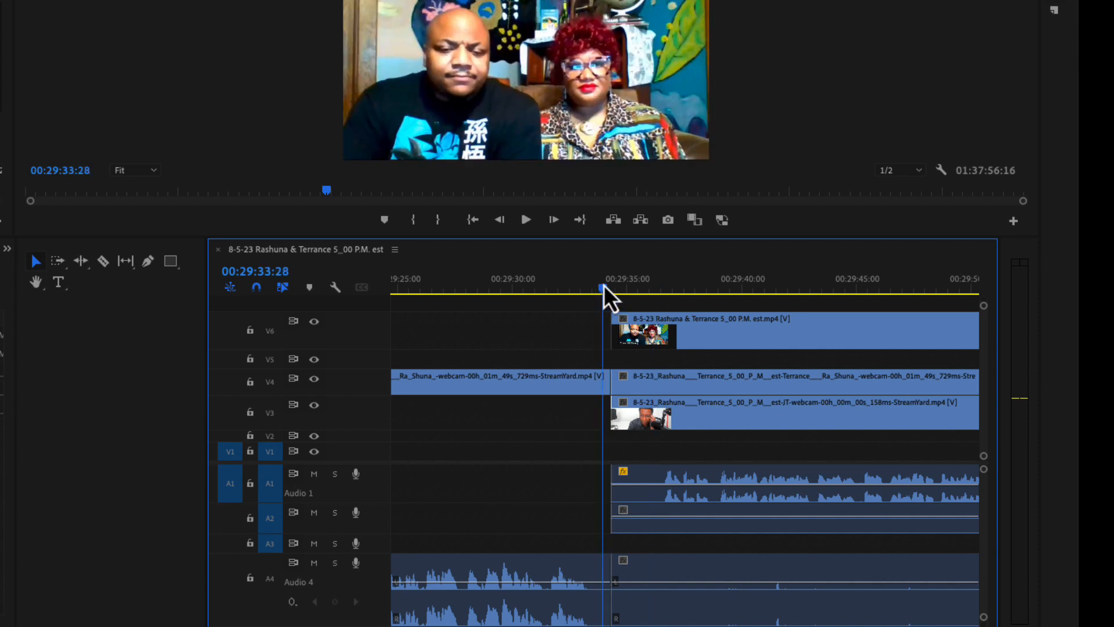
pyautogui.press('space')
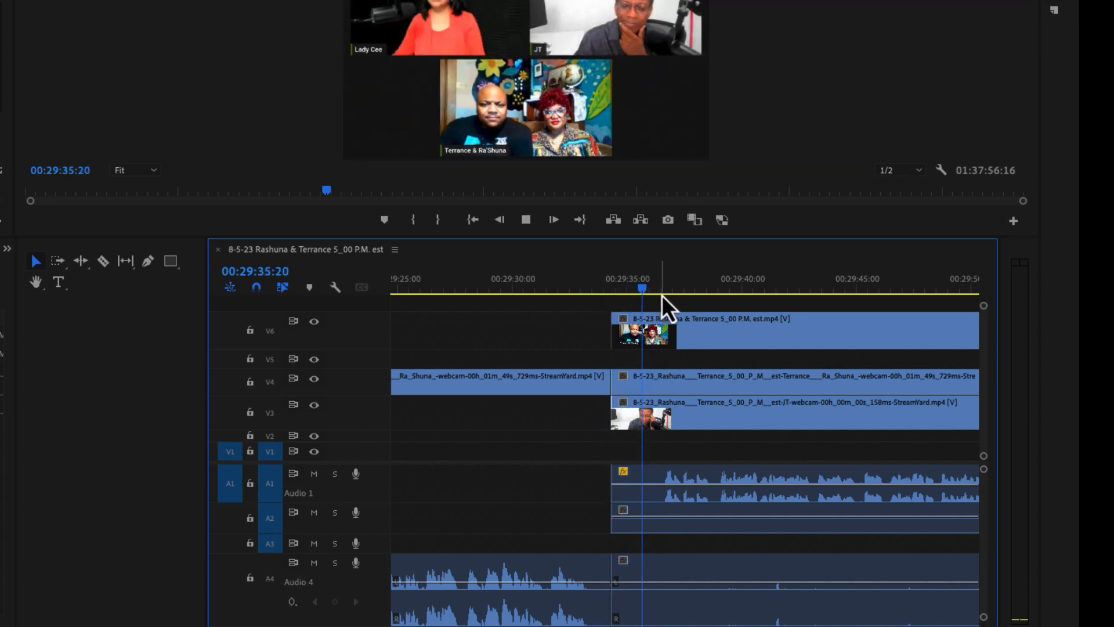
pyautogui.press('space')
# Step: Razor the V6, V4 and V3 clips at 00:29:36:16 and delete the short pieces before the cut with their linked audio
pyautogui.press('c')
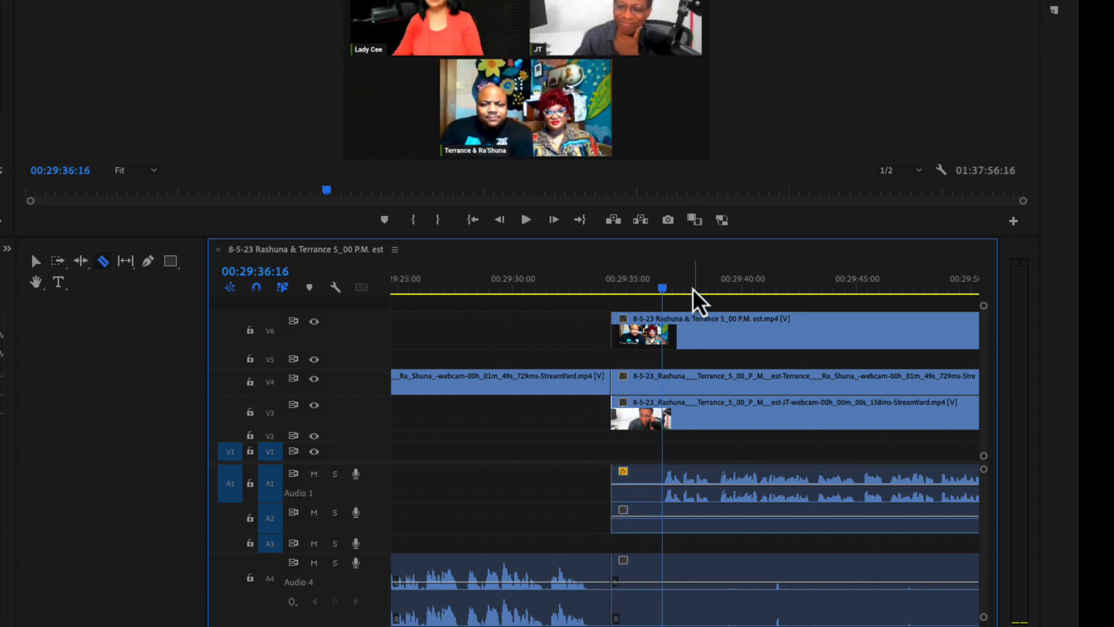
pyautogui.click(663, 333)
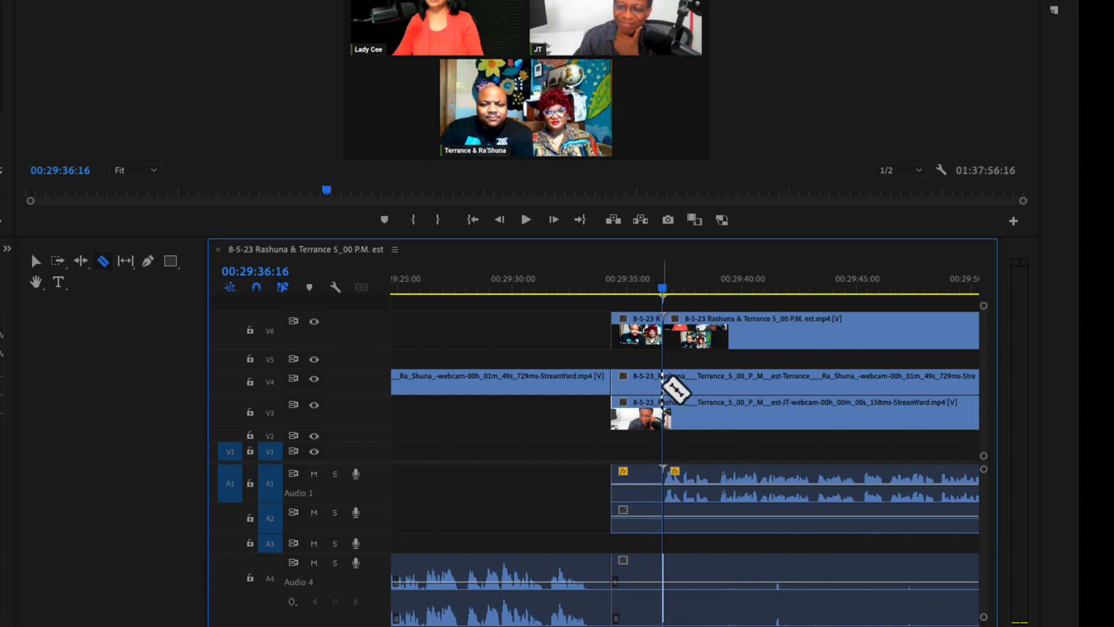
pyautogui.click(662, 383)
pyautogui.click(662, 409)
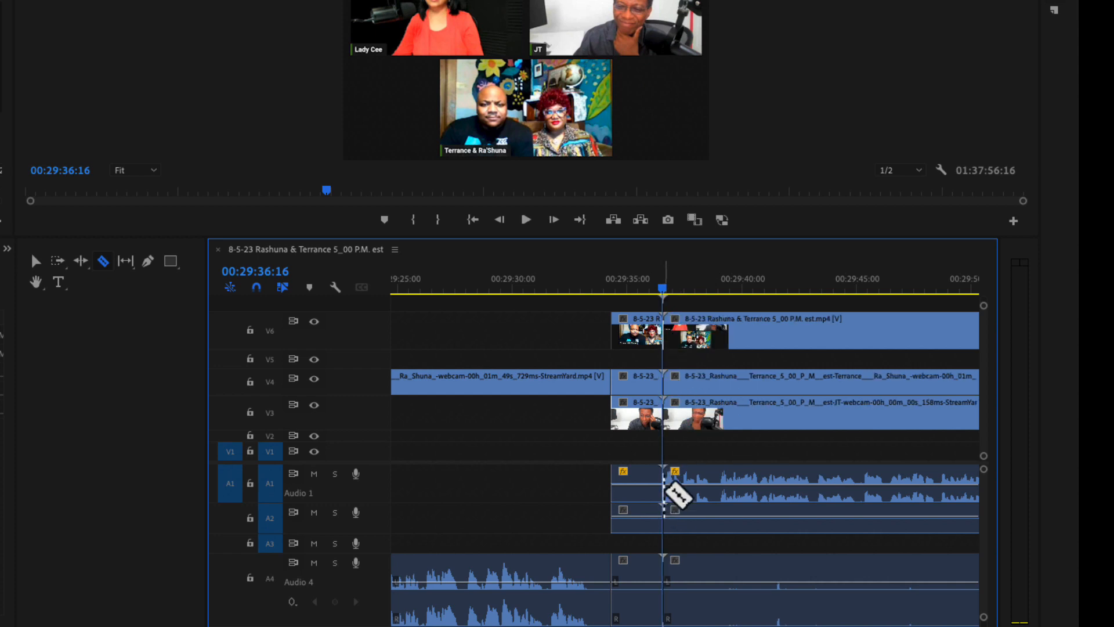
pyautogui.press('v')
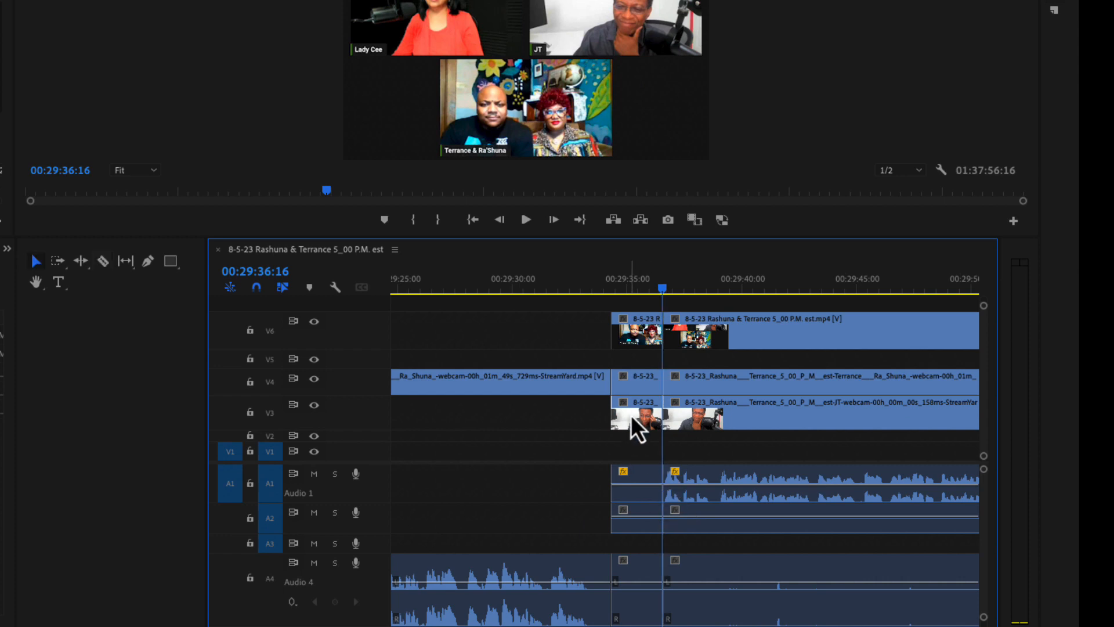
pyautogui.moveTo(632, 299); pyautogui.dragTo(647, 461)
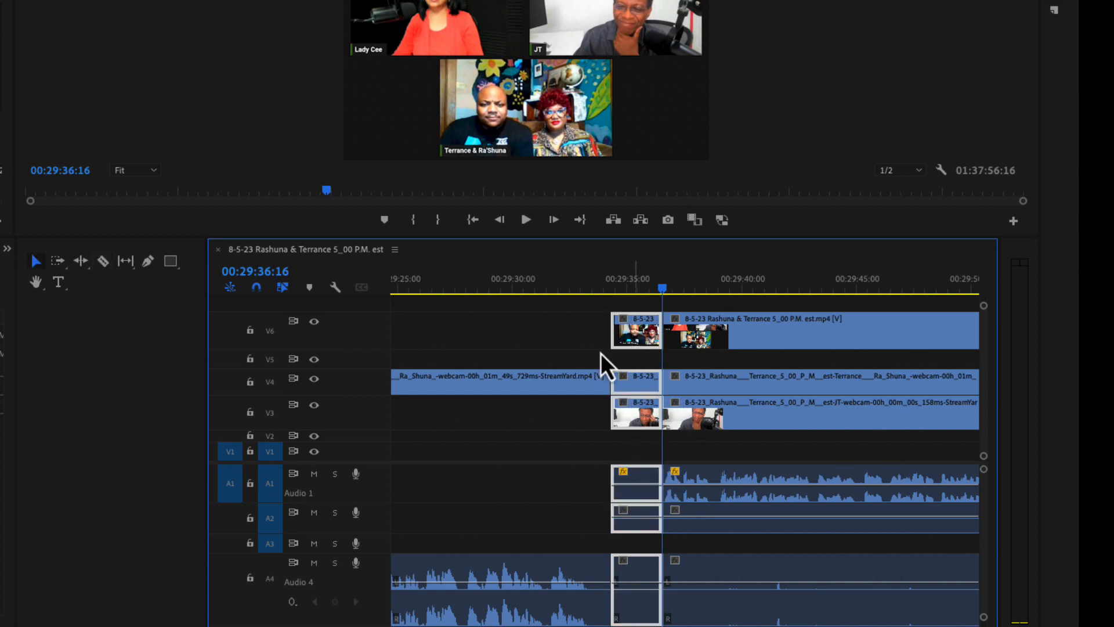
pyautogui.press('Delete')
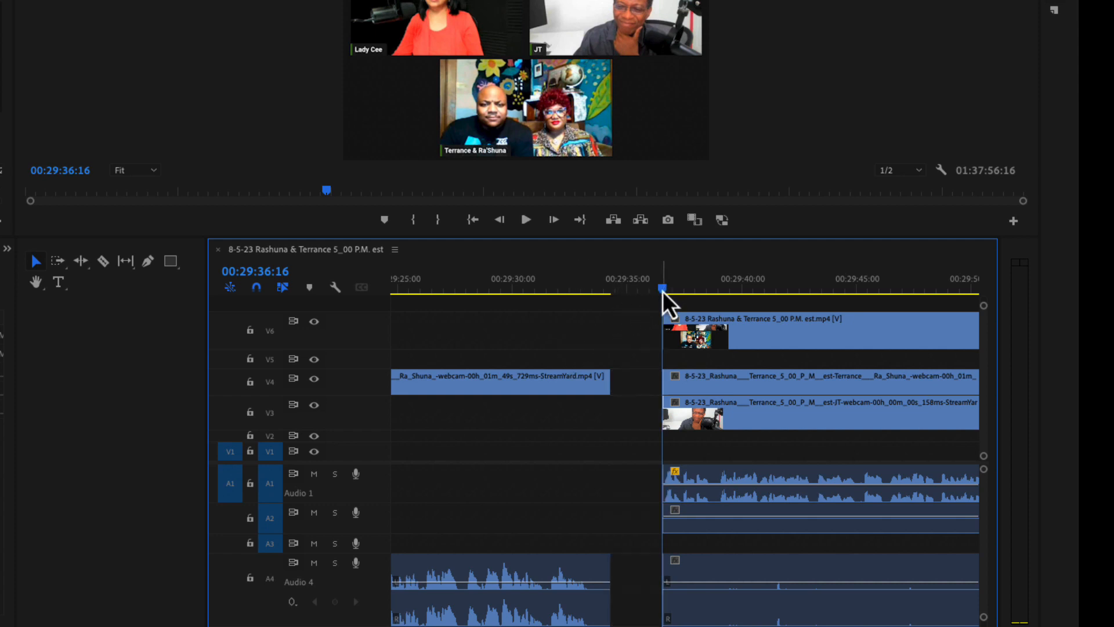
# Step: Play the end of the couple's V4 clip, razor it at 00:29:33:16 and delete the short tail with its audio
pyautogui.click(554, 289)
pyautogui.press('space')
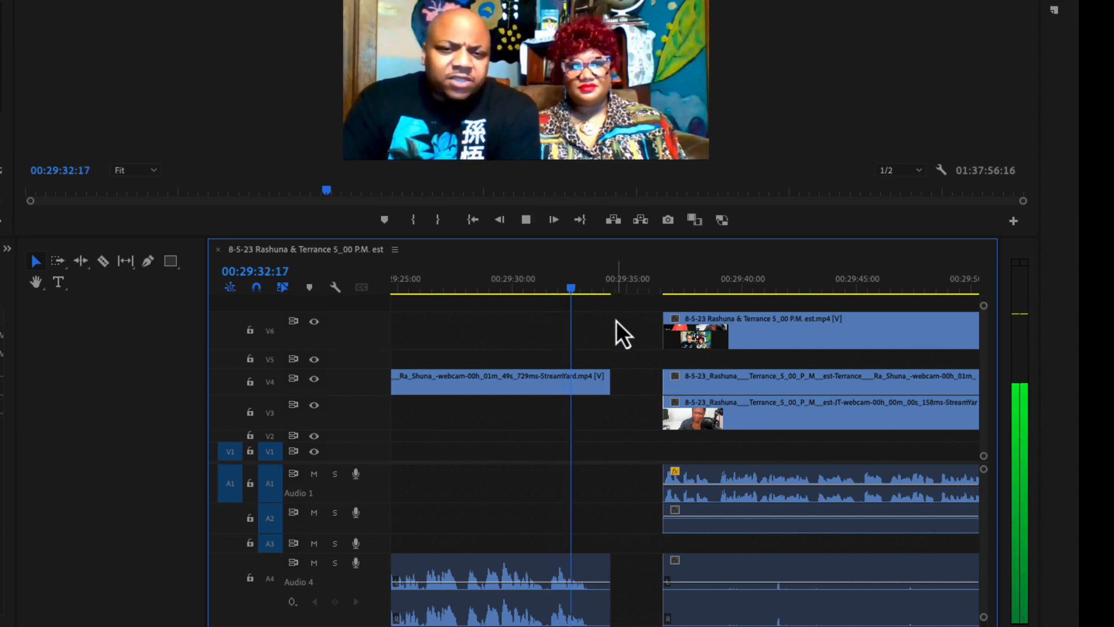
pyautogui.press('space')
pyautogui.press('c')
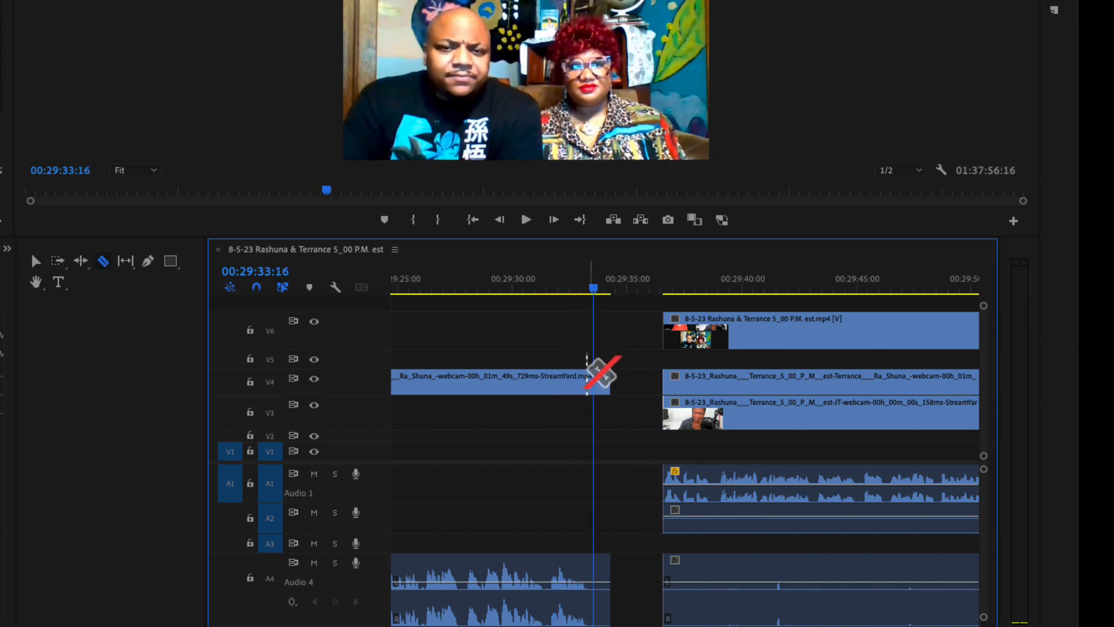
pyautogui.click(596, 379)
pyautogui.press('v')
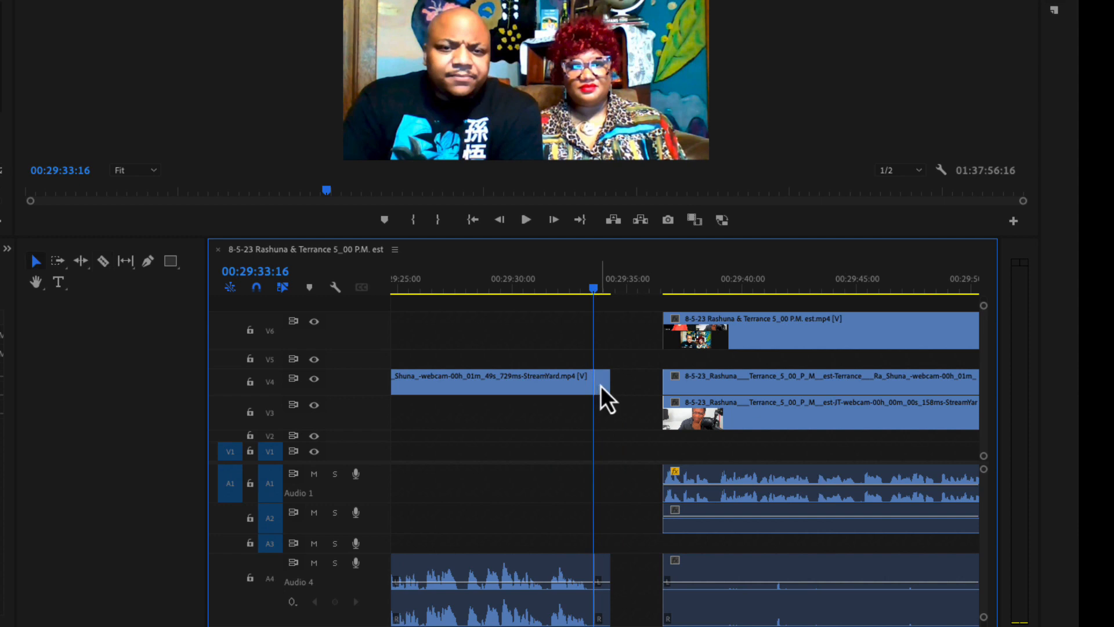
pyautogui.click(601, 386)
pyautogui.press('Delete')
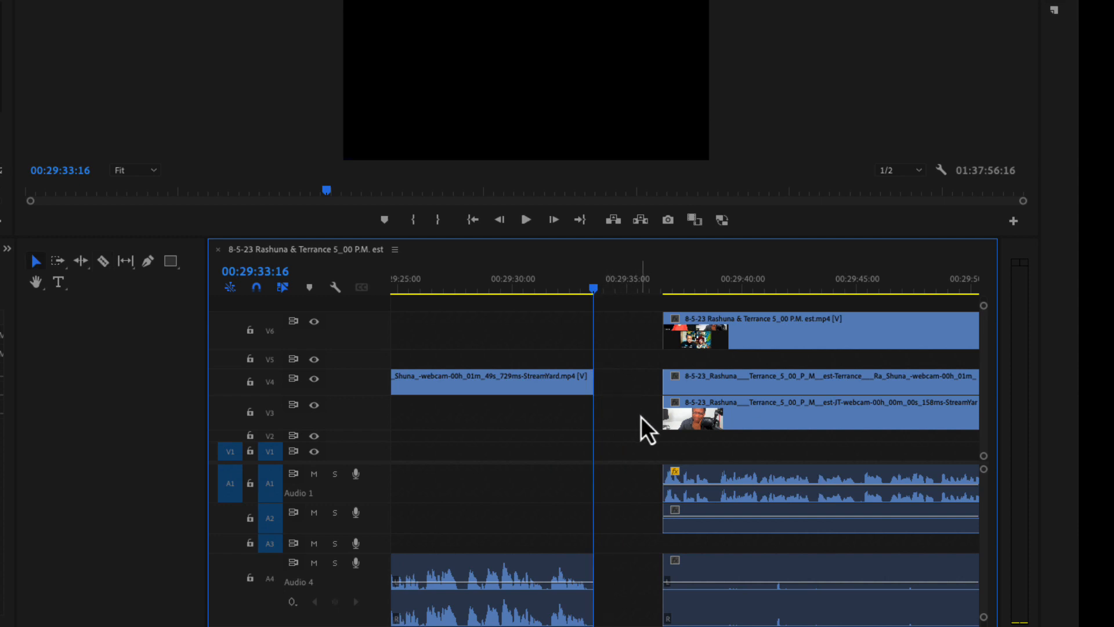
# Step: Ripple delete the empty V4 gap between 00:29:33:16 and 00:29:36:16 so all following clips move earlier
pyautogui.click(647, 388)
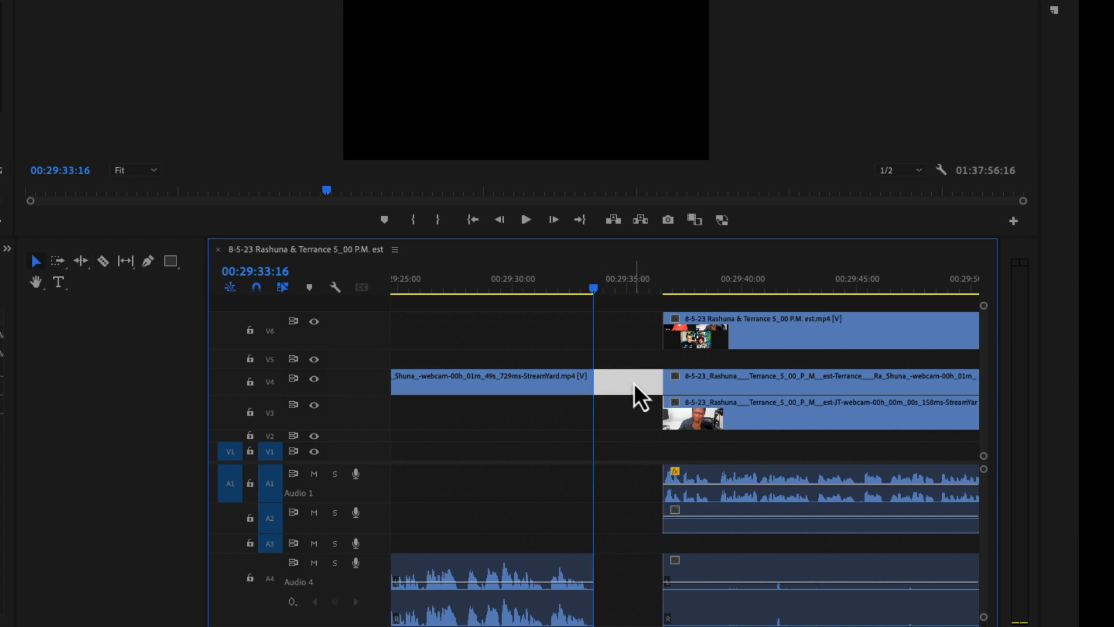
pyautogui.click(625, 415)
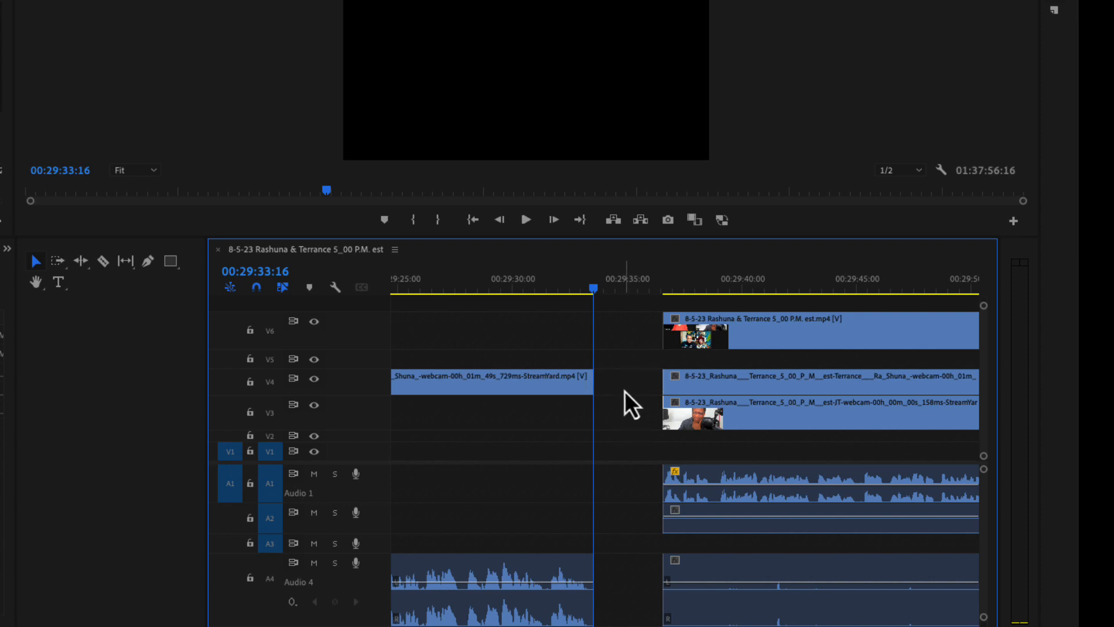
pyautogui.click(625, 391)
pyautogui.press('Delete')
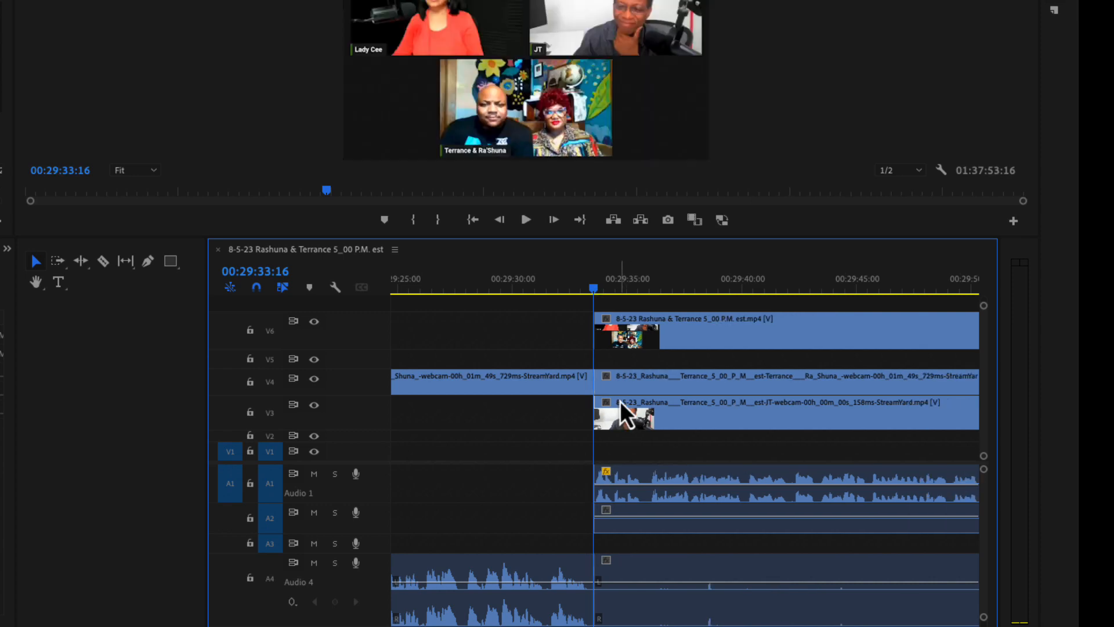
# Step: Review the layered clips after the closed gap and place the playhead on the host's solo V3 shot at 00:30:07:27
pyautogui.press('-')
pyautogui.press('-')
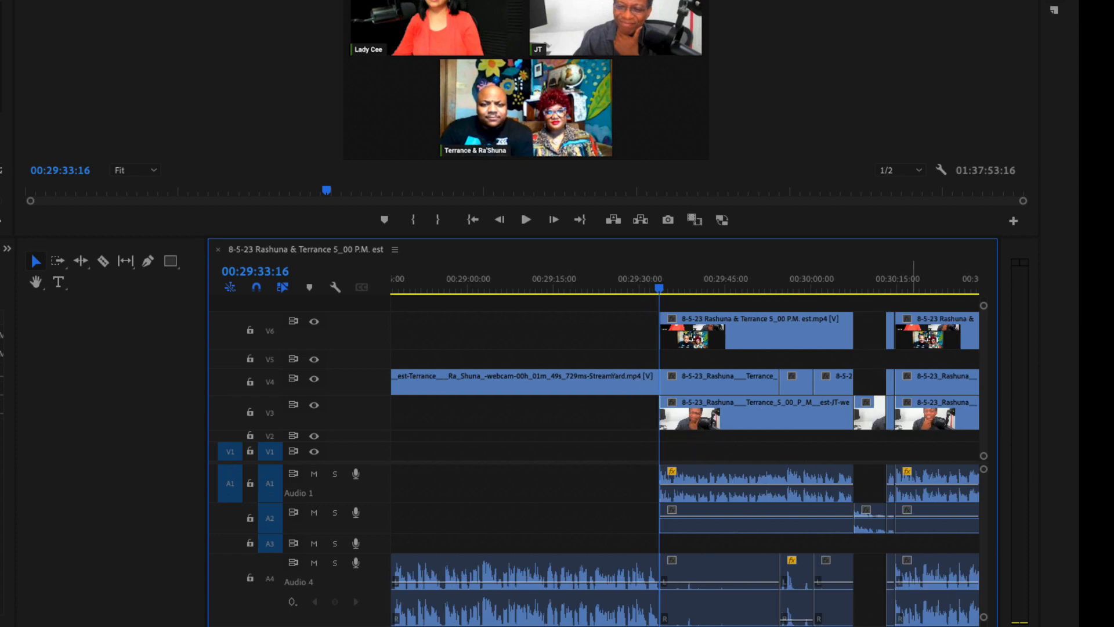
pyautogui.press('-')
pyautogui.press('-')
pyautogui.press('=')
pyautogui.press('=')
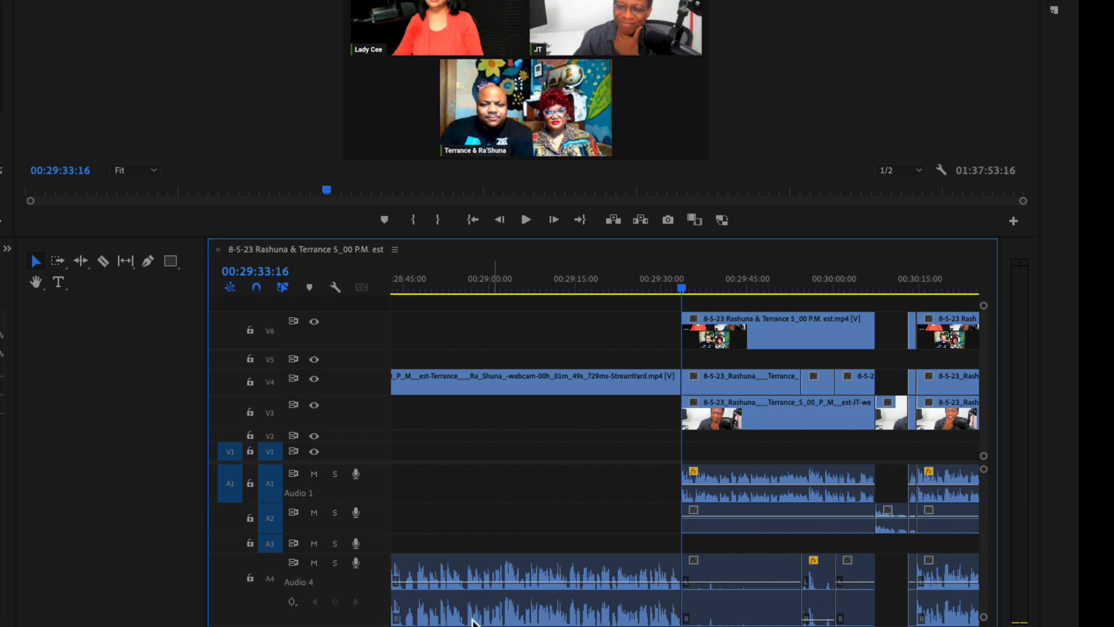
pyautogui.scroll(-5, 603, 315)
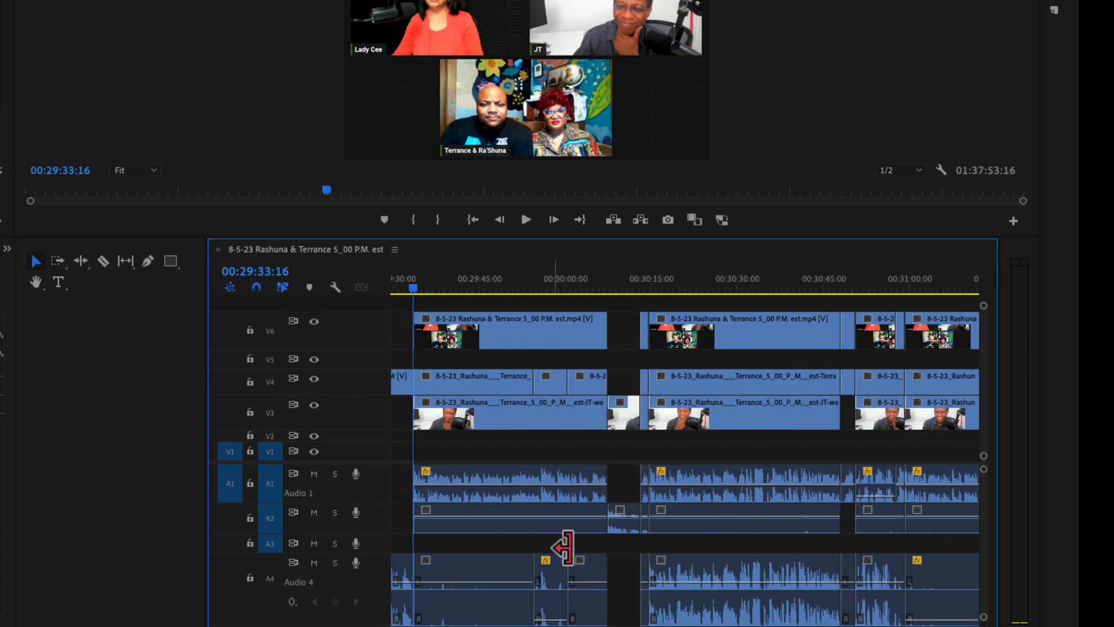
pyautogui.moveTo(604, 286)
pyautogui.mouseDown()
pyautogui.moveTo(616, 291)
pyautogui.moveTo(606, 294)
pyautogui.mouseUp()
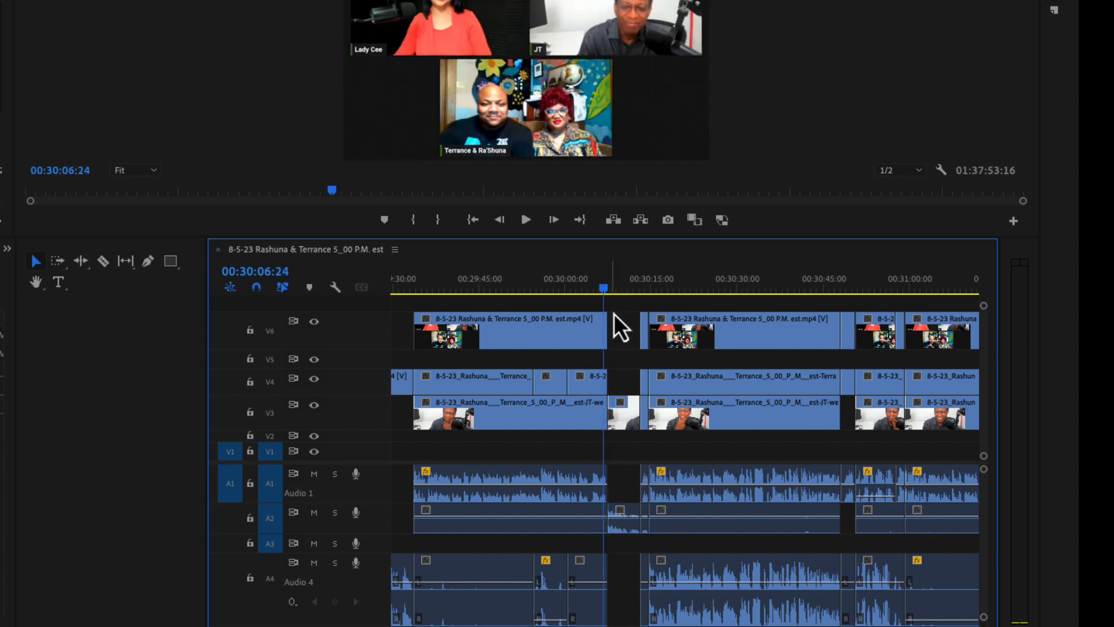
pyautogui.click(618, 332)
pyautogui.moveTo(605, 288); pyautogui.dragTo(610, 294)
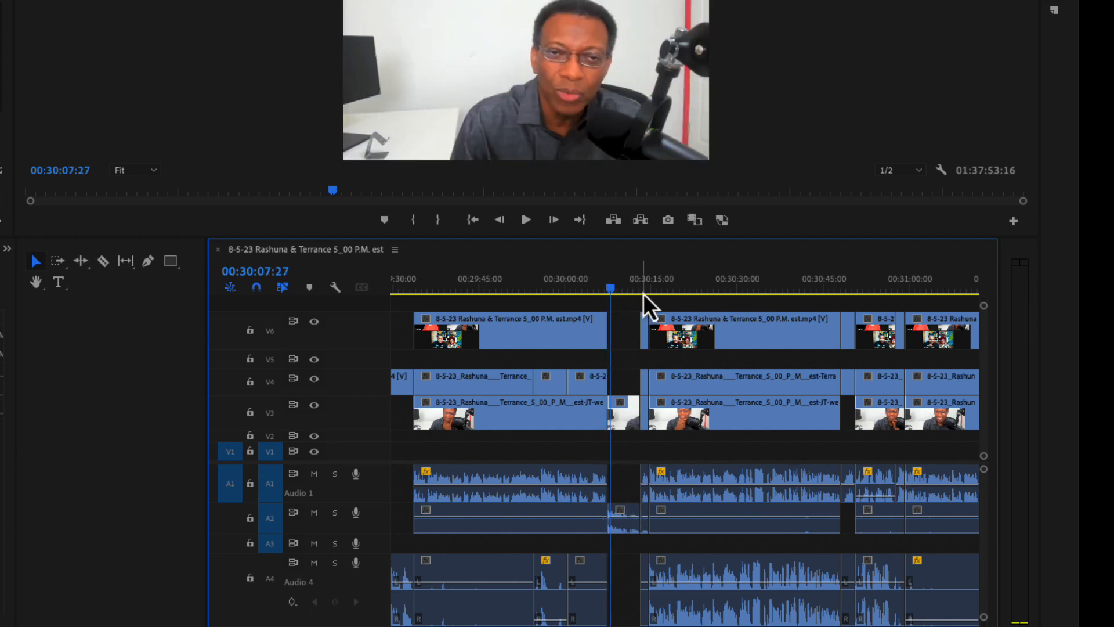
# Step: Play the short three-window section after the host's solo shot twice, from 00:30:13:05 to 00:30:14:19
pyautogui.press('=')
pyautogui.moveTo(685, 291); pyautogui.dragTo(740, 316)
pyautogui.press('space')
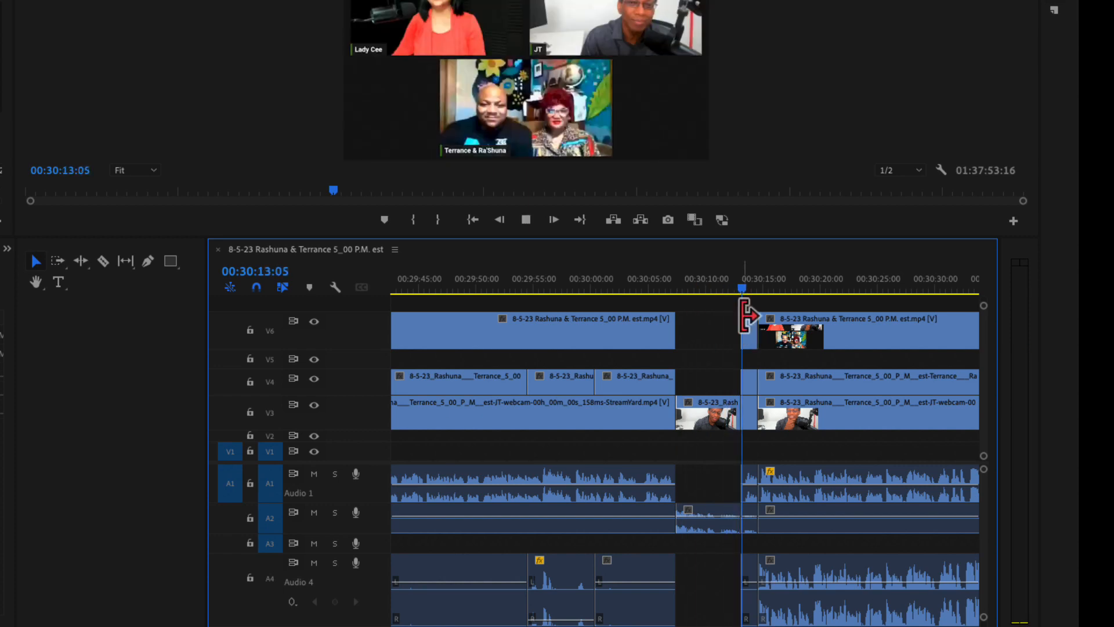
pyautogui.press('space')
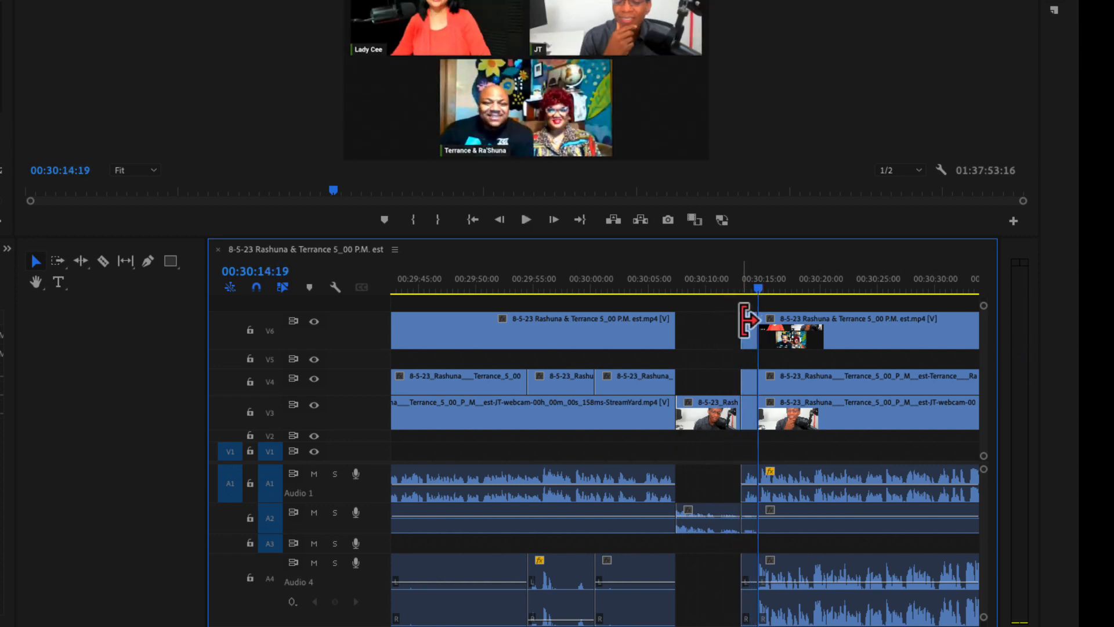
pyautogui.moveTo(765, 294); pyautogui.dragTo(746, 291)
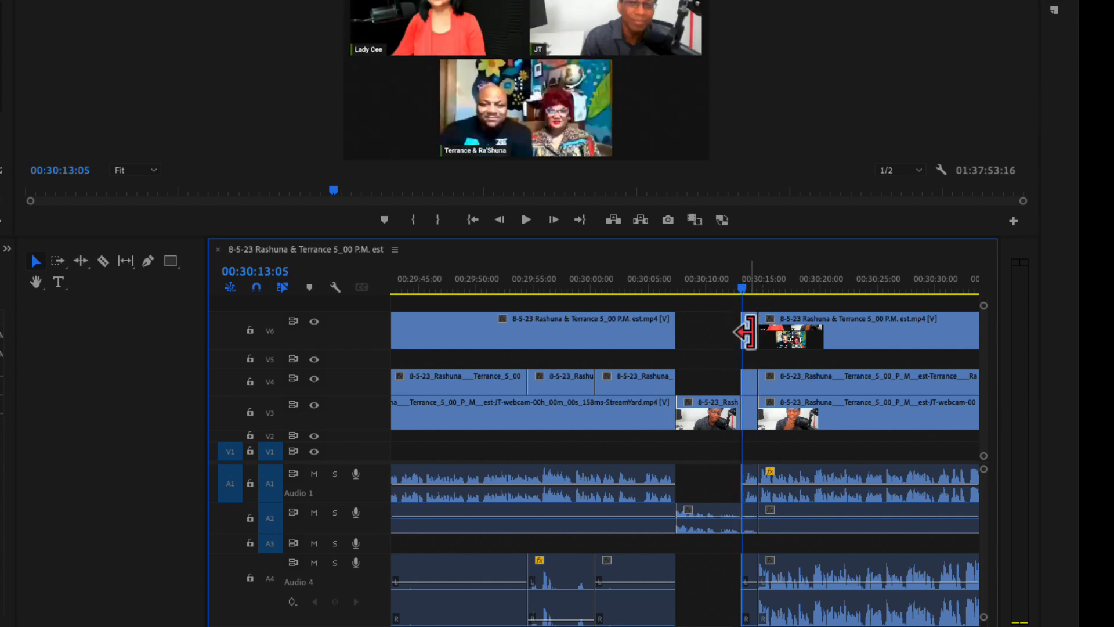
pyautogui.press('space')
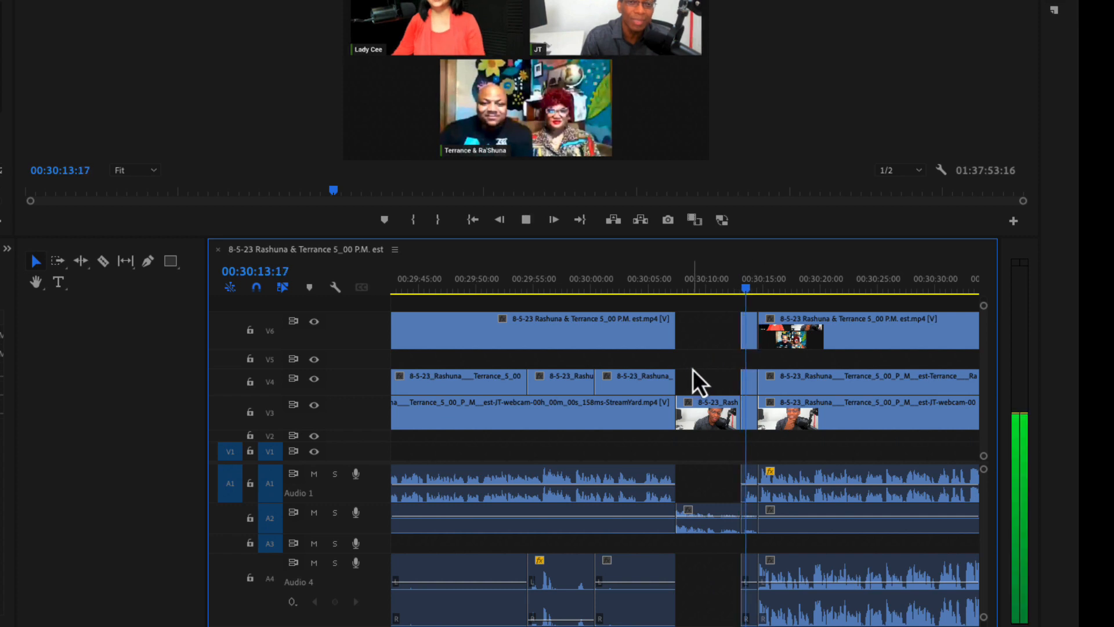
pyautogui.press('space')
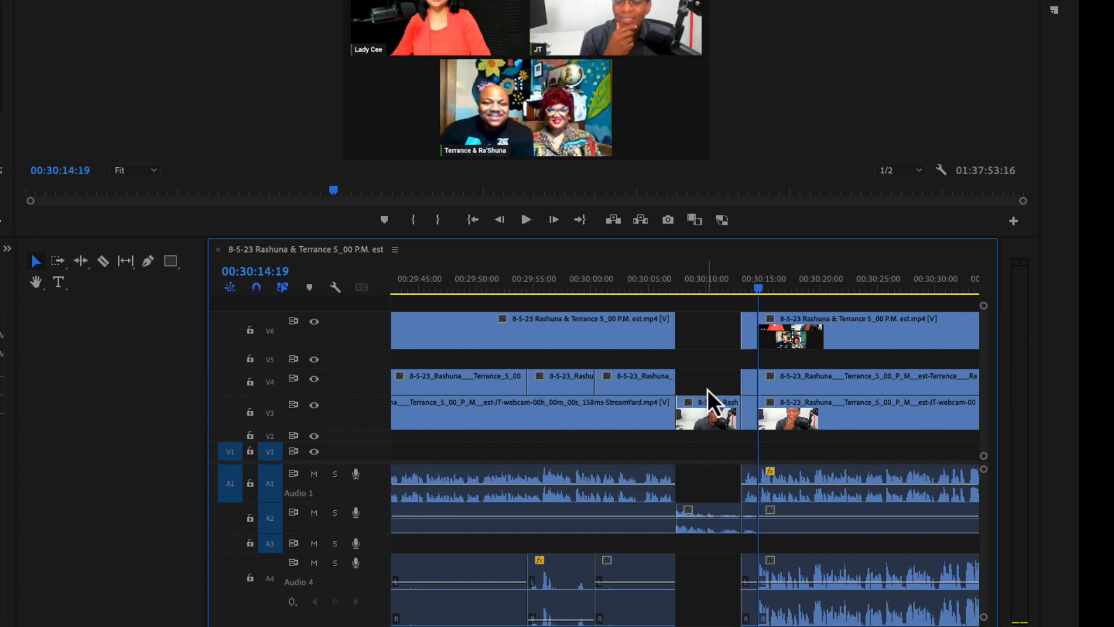
# Step: Play the three-window section that starts at 00:30:14:19, stopping at 00:30:20:03
pyautogui.press('=')
pyautogui.press('=')
pyautogui.press('=')
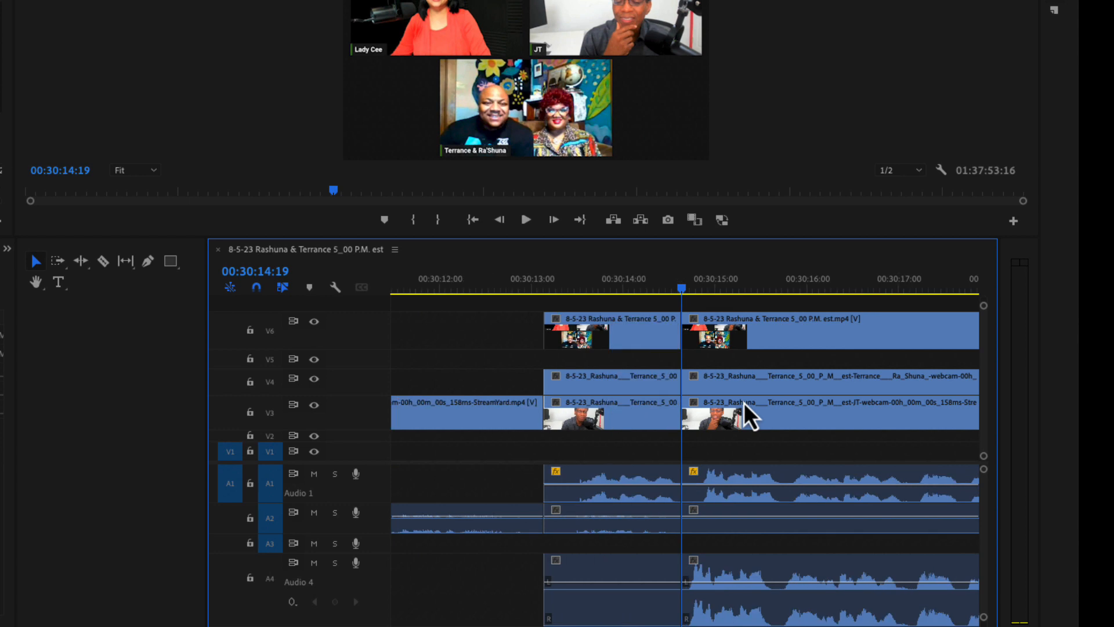
pyautogui.press('-')
pyautogui.press('-')
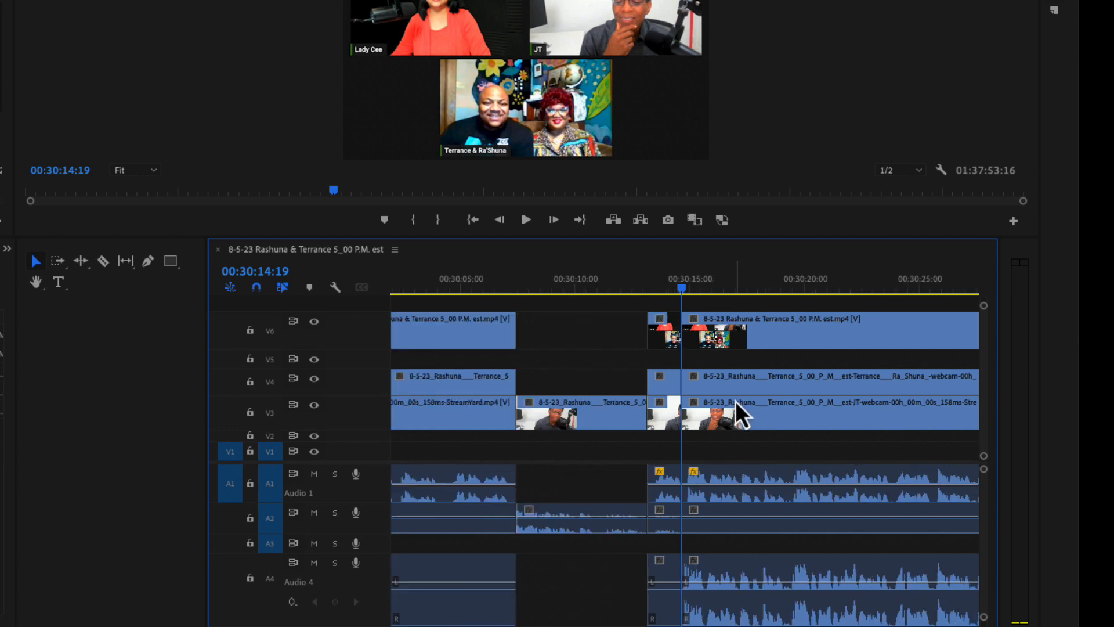
pyautogui.press('space')
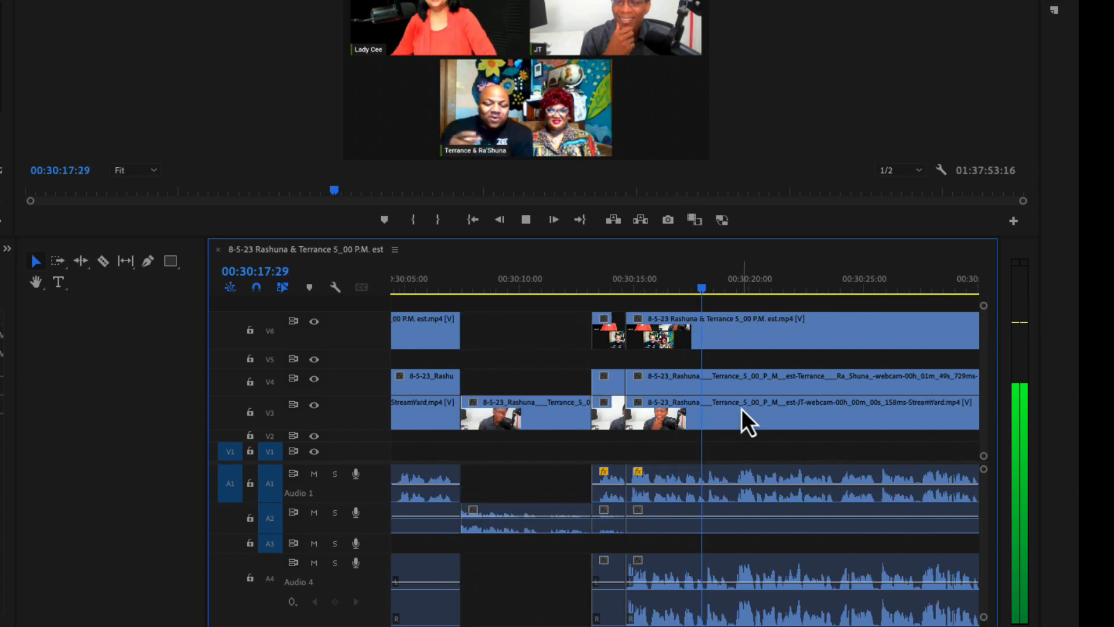
pyautogui.press('-')
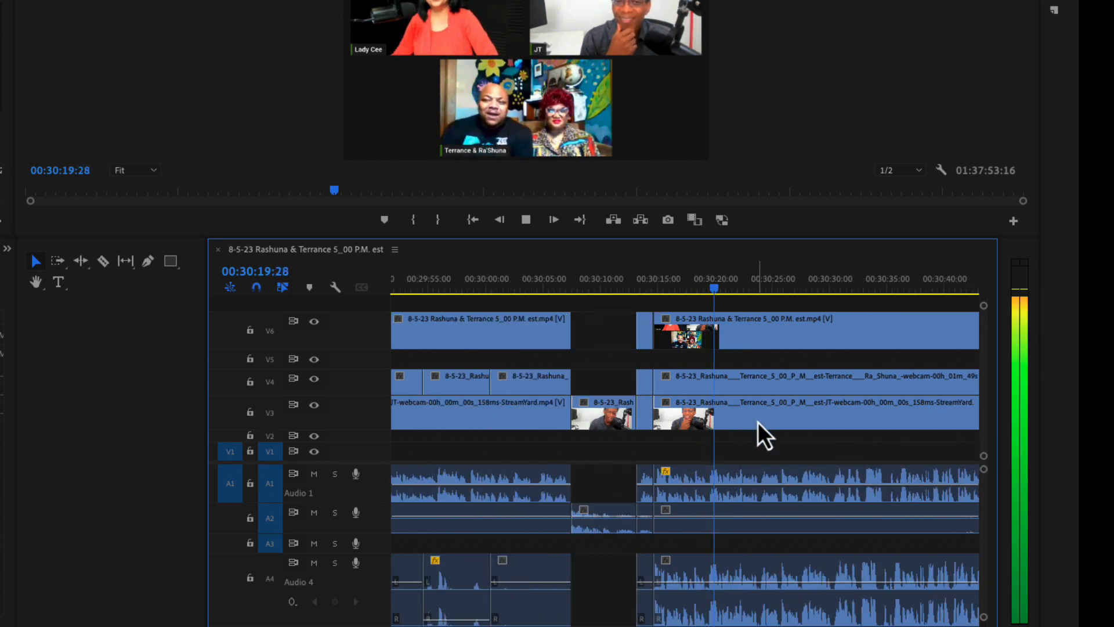
pyautogui.press('space')
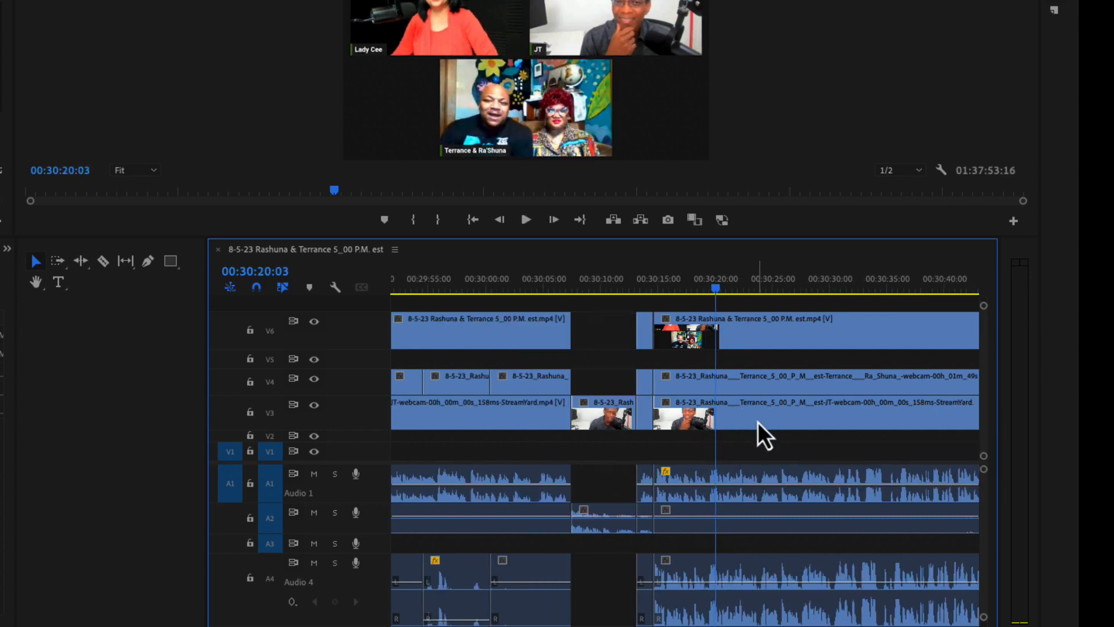
# Step: Delete the three-window V6 clip and its A1 audio between 00:30:14:19 and 00:30:48:00 to show the couple's V4 shot
pyautogui.click(736, 340)
pyautogui.click(744, 388)
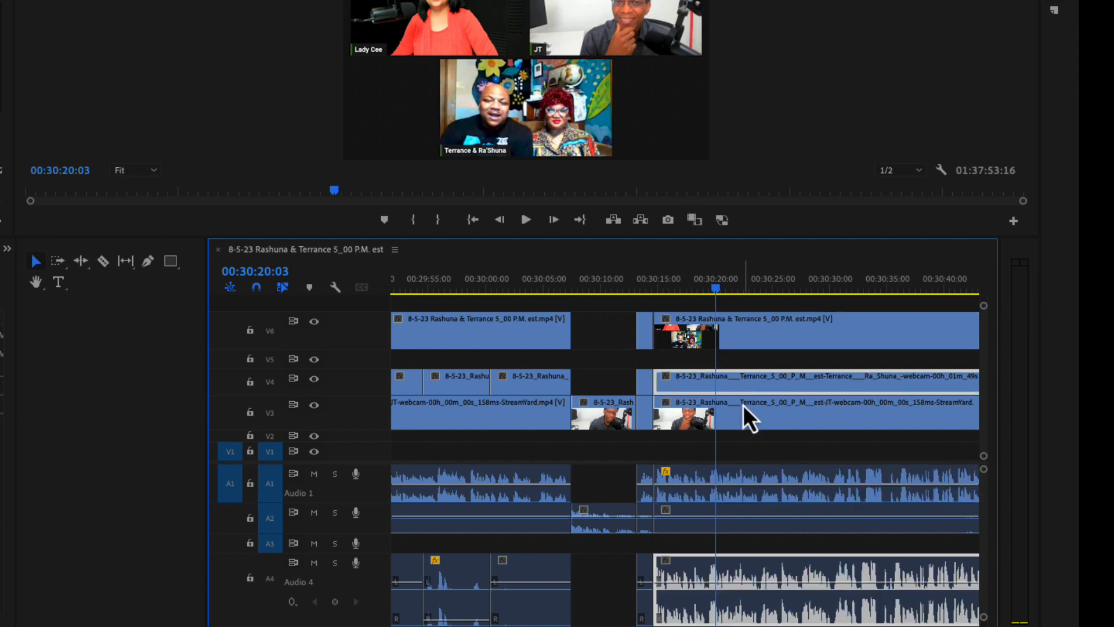
pyautogui.click(741, 421)
pyautogui.press('-')
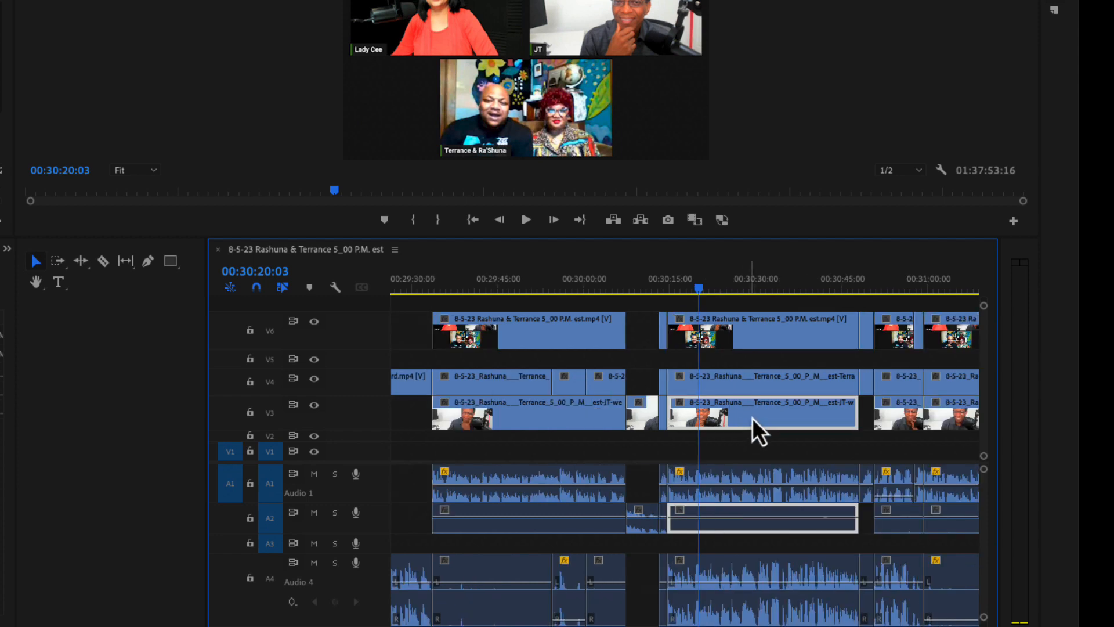
pyautogui.press('=')
pyautogui.press('=')
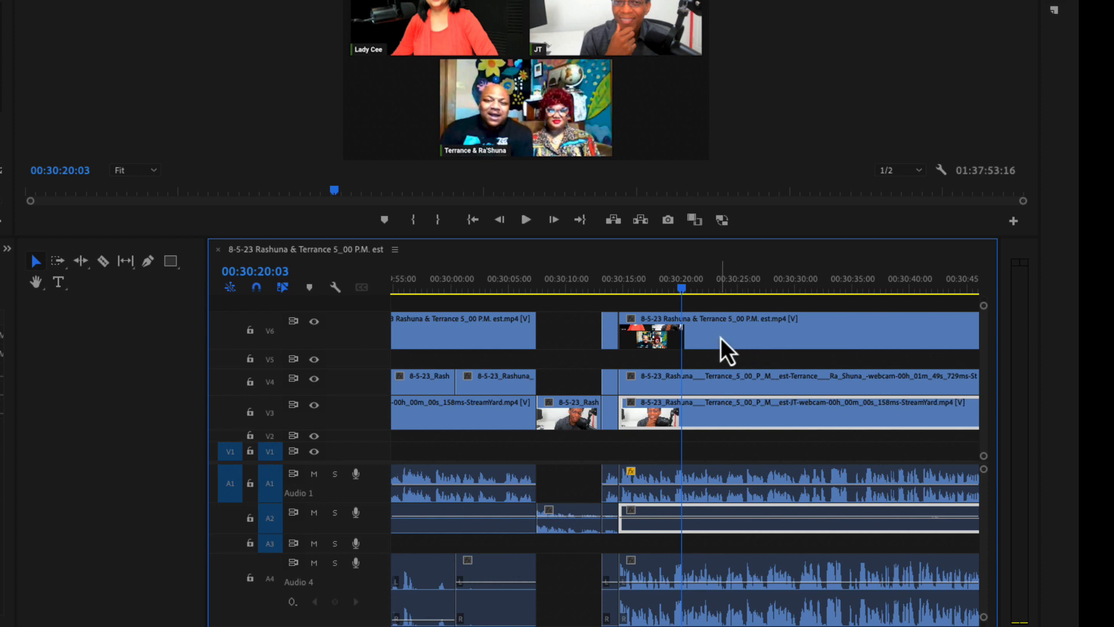
pyautogui.press('-')
pyautogui.moveTo(689, 296); pyautogui.dragTo(704, 354)
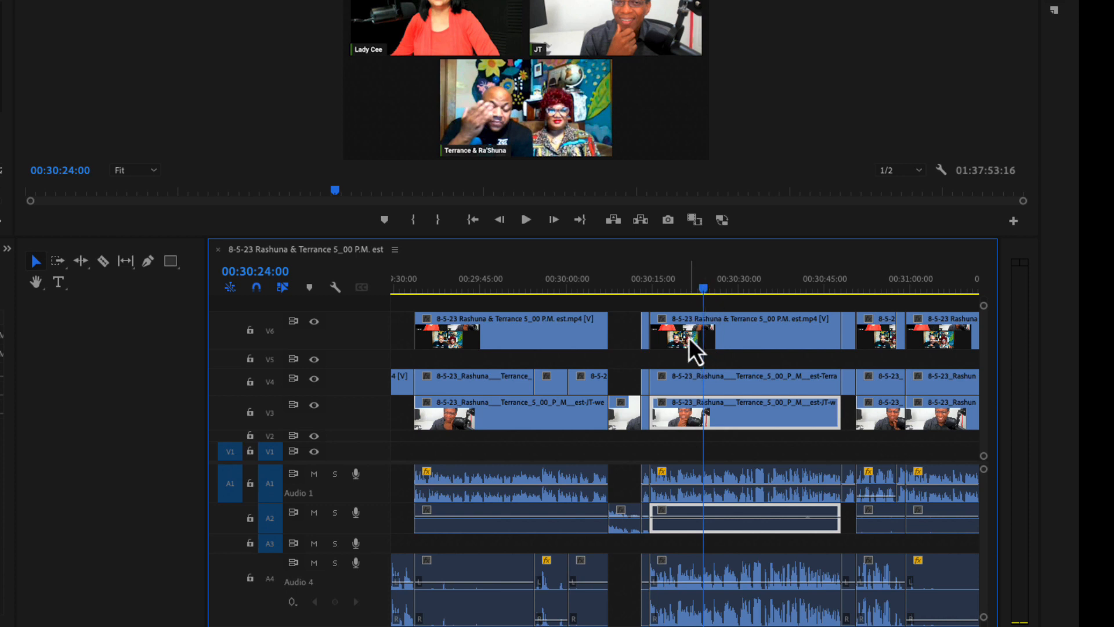
pyautogui.click(688, 337)
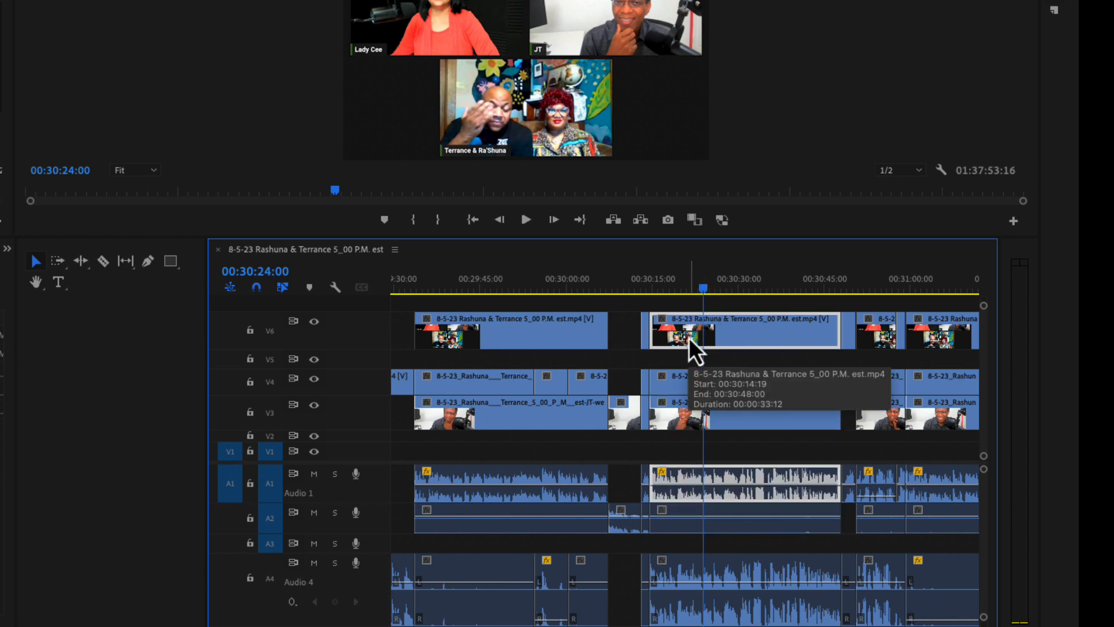
pyautogui.press('Delete')
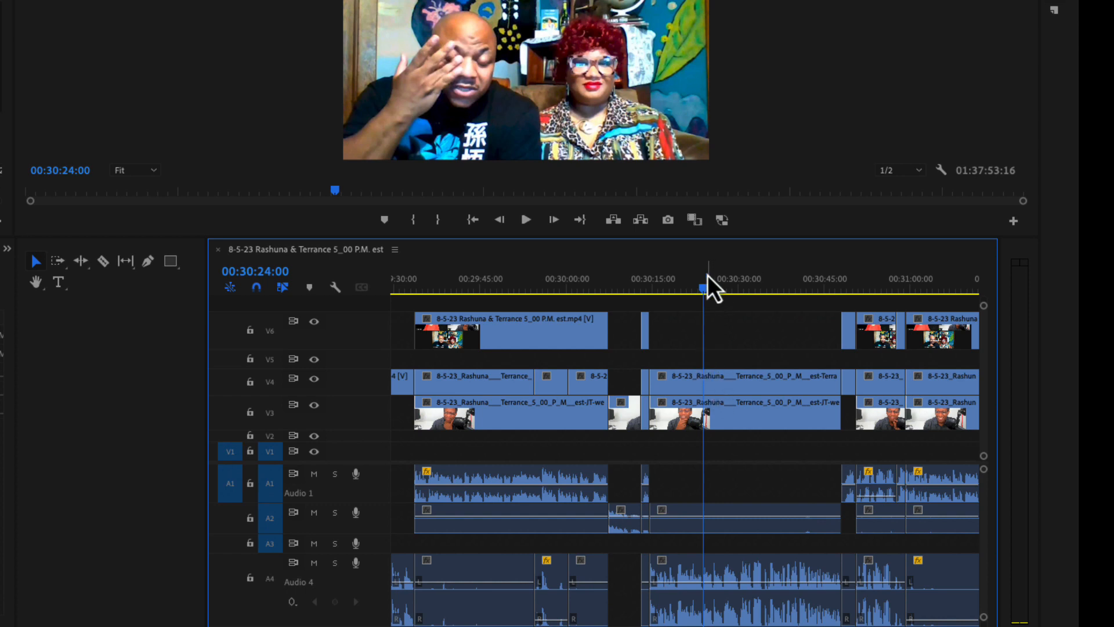
# Step: Play the switch from the host's solo shot through the short three-window clip into the couple's shot, stopping at 00:30:20:09
pyautogui.moveTo(707, 282); pyautogui.dragTo(678, 293)
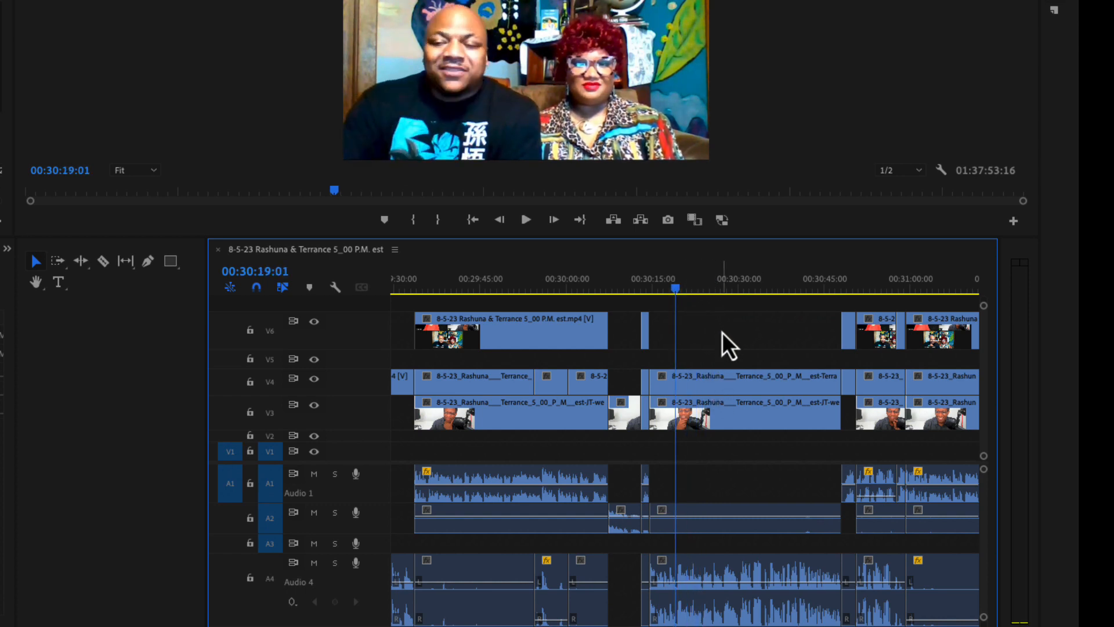
pyautogui.click(756, 414)
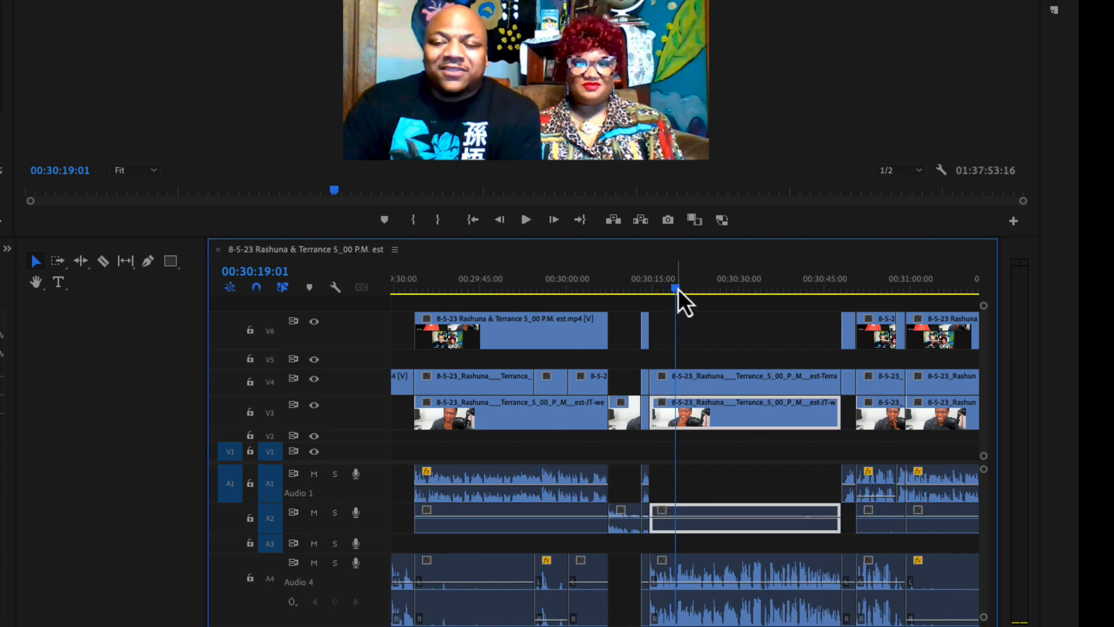
pyautogui.moveTo(677, 287); pyautogui.dragTo(642, 292)
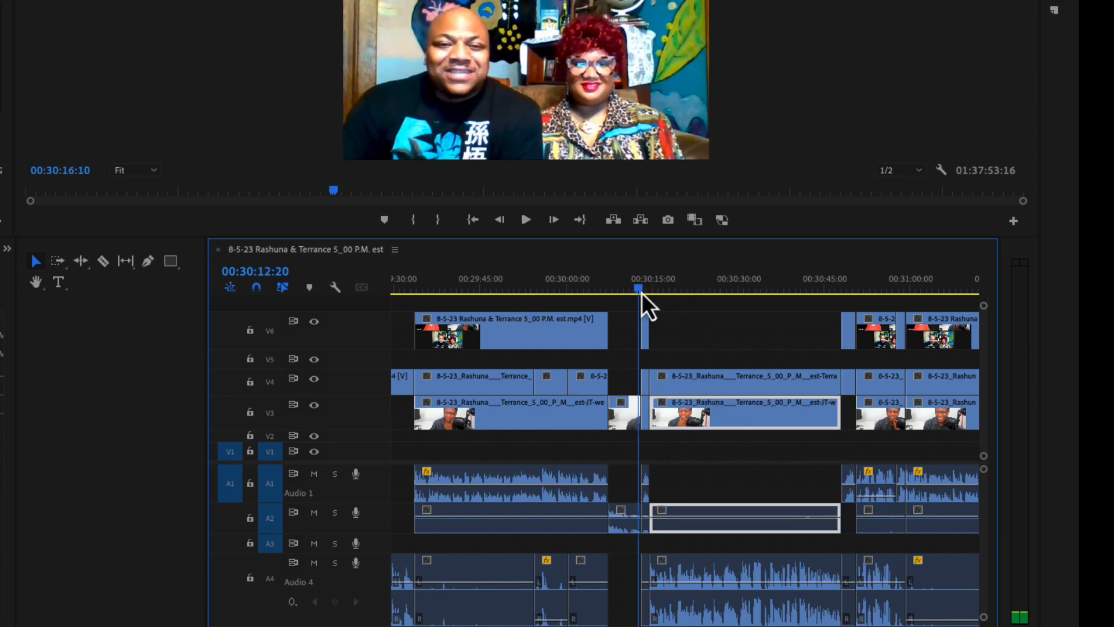
pyautogui.press('space')
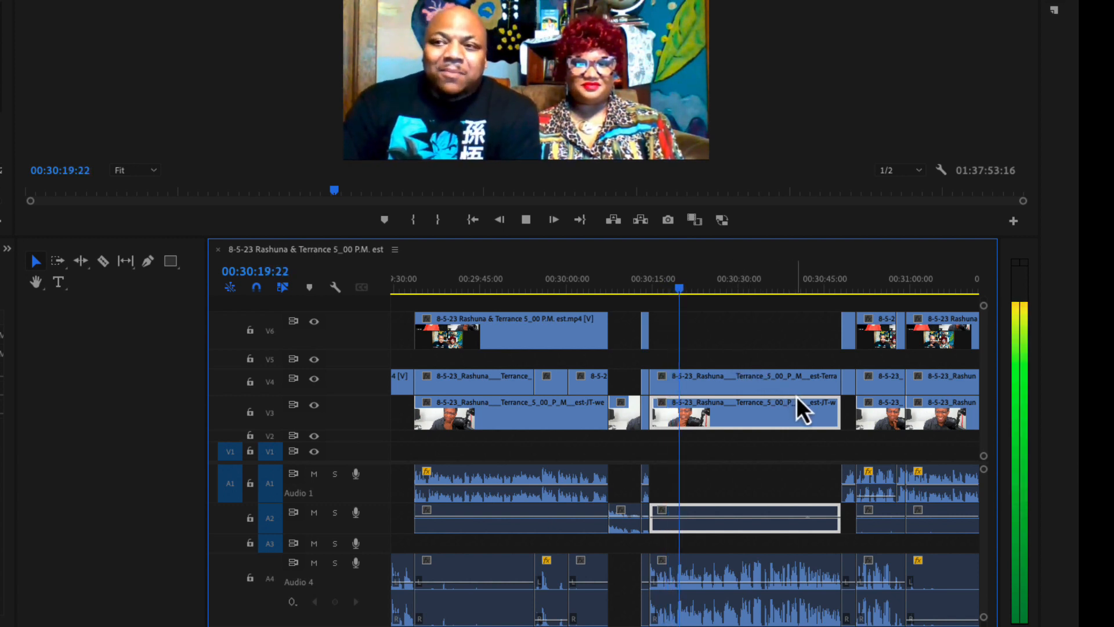
pyautogui.press('space')
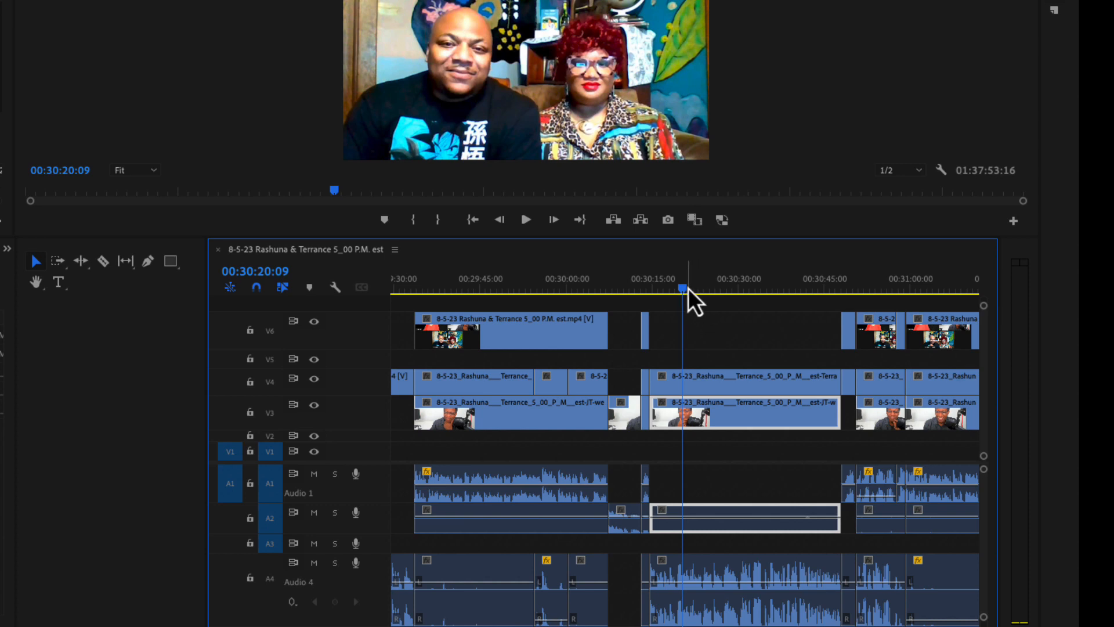
# Step: Play the short three-window clips after the couple's shot, from 00:30:47:29 to 00:30:59:19
pyautogui.press('-')
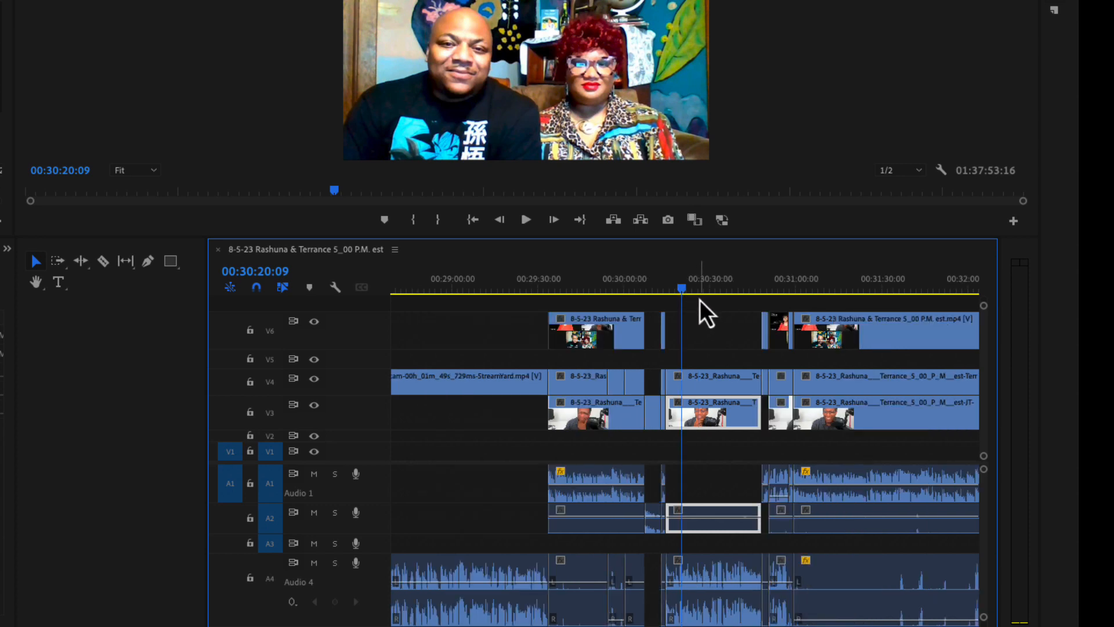
pyautogui.press('=')
pyautogui.moveTo(694, 292); pyautogui.dragTo(841, 343)
pyautogui.press('=')
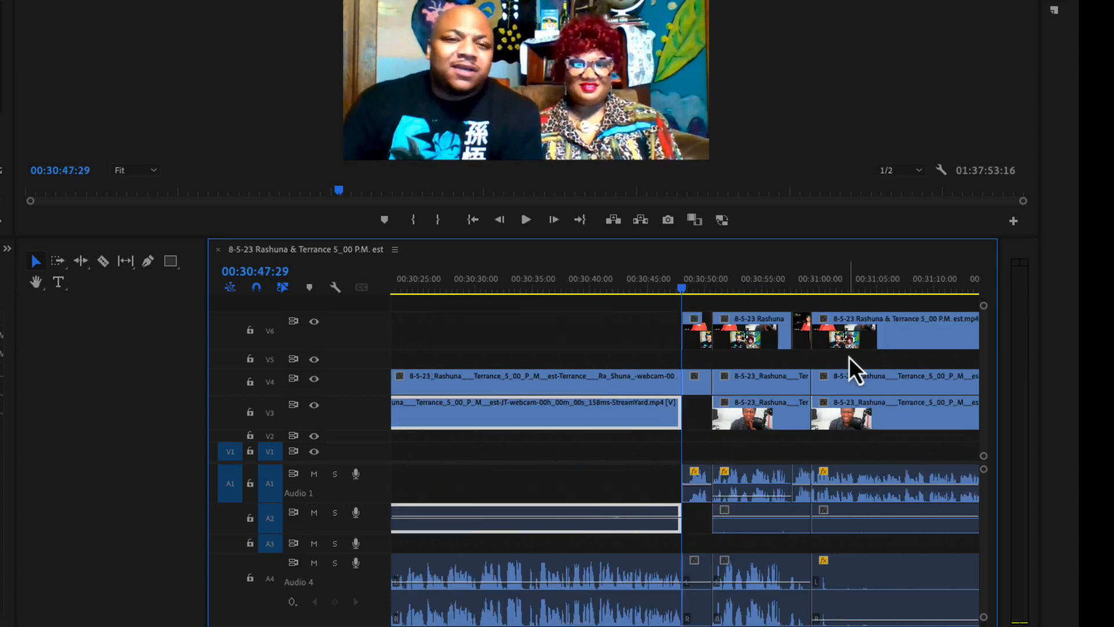
pyautogui.press('space')
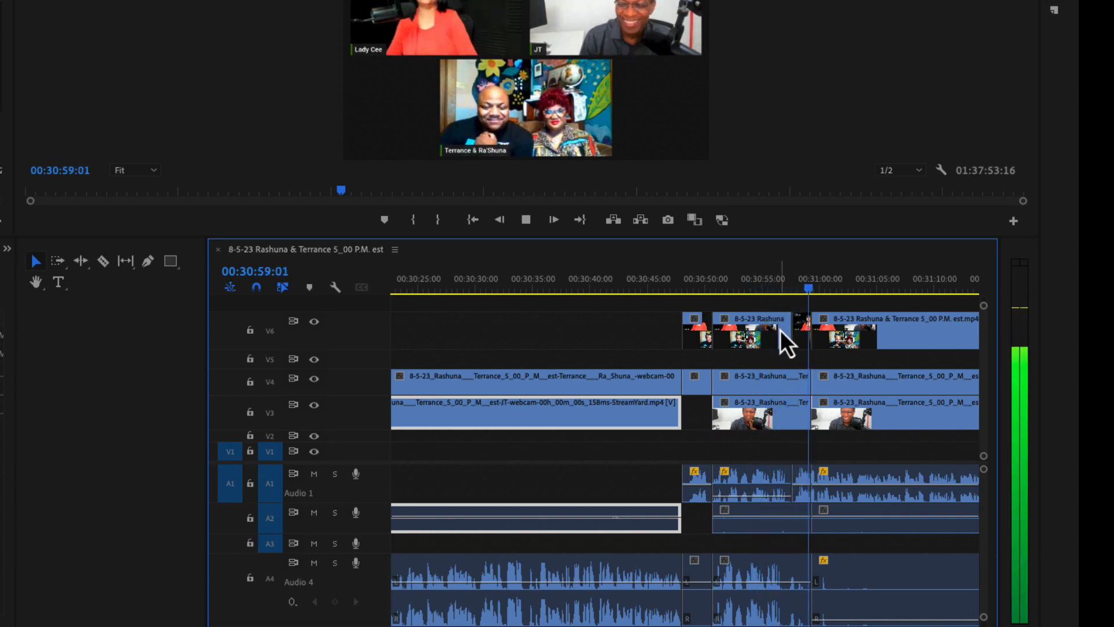
pyautogui.press('space')
# Step: Place the playhead at 00:31:01:26 and select the long three-window V6 clip there with its A1 audio
pyautogui.press('-')
pyautogui.press('-')
pyautogui.press('-')
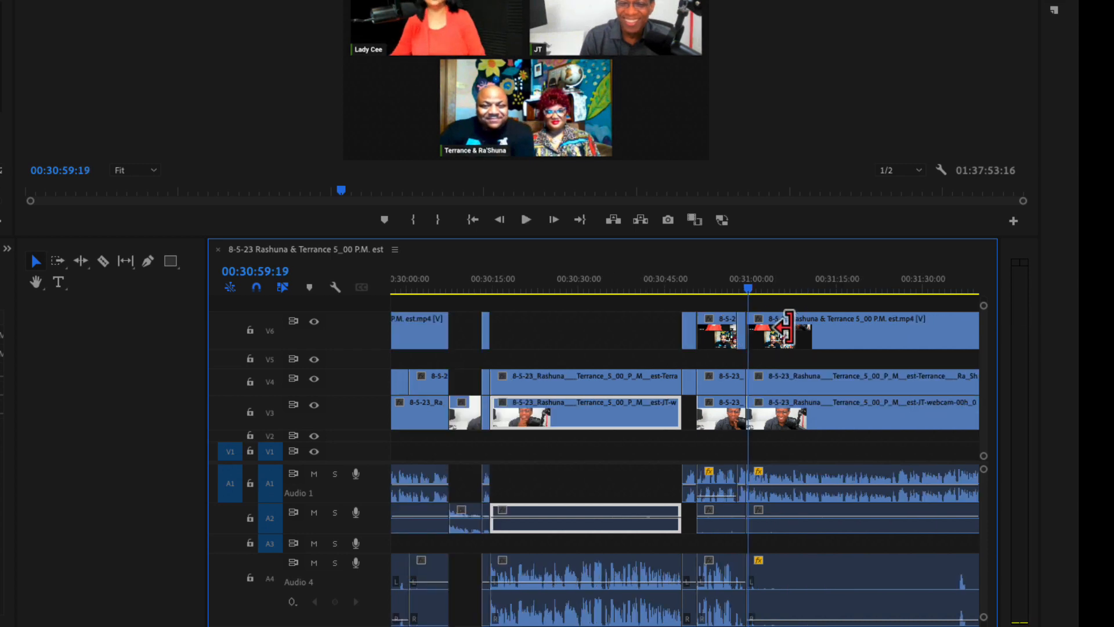
pyautogui.press('=')
pyautogui.press('=')
pyautogui.press('=')
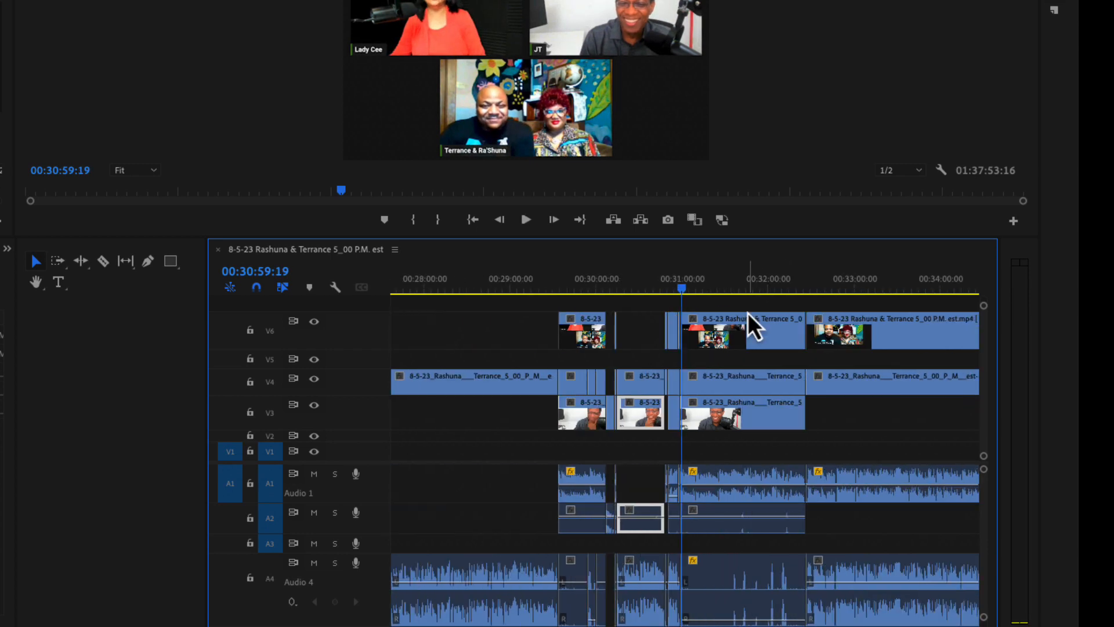
pyautogui.moveTo(688, 293); pyautogui.dragTo(709, 301)
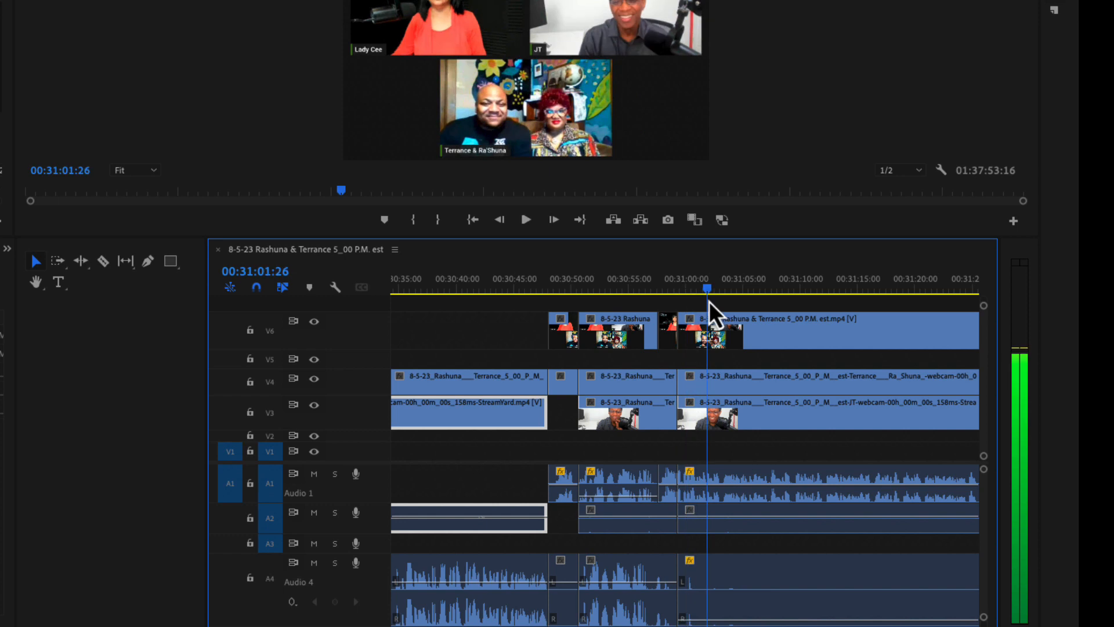
pyautogui.press('-')
pyautogui.press('-')
pyautogui.press('=')
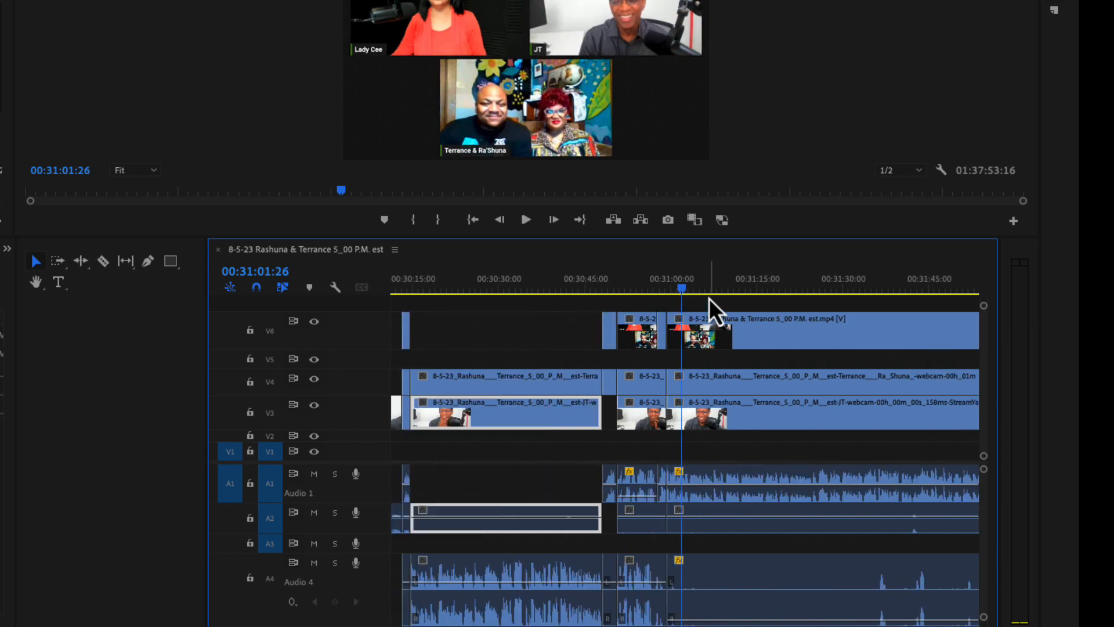
pyautogui.click(705, 336)
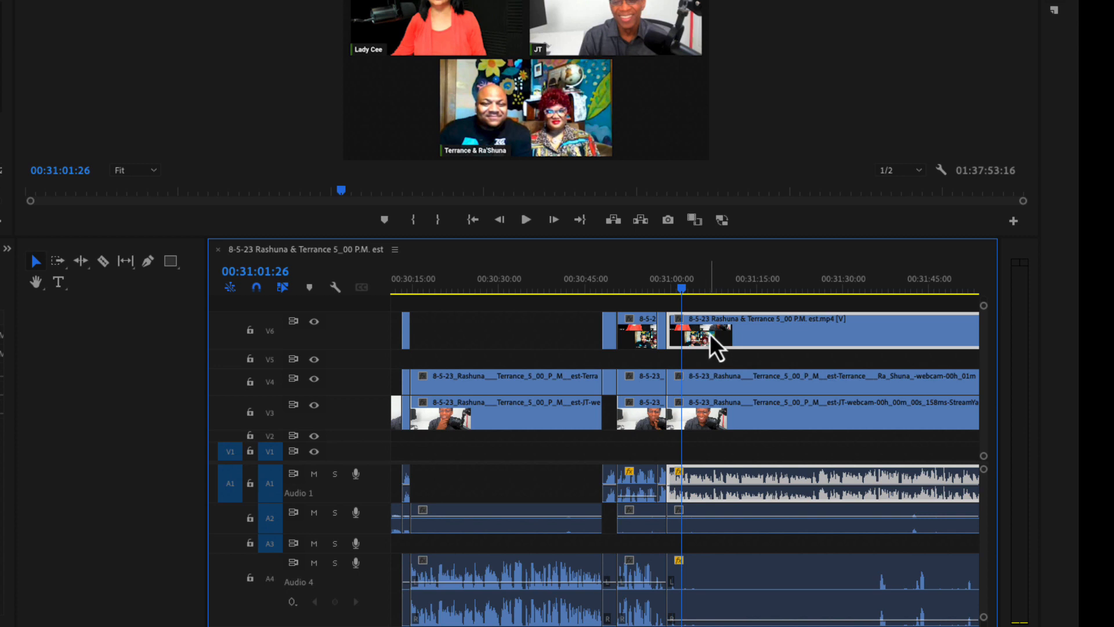
pyautogui.press('=')
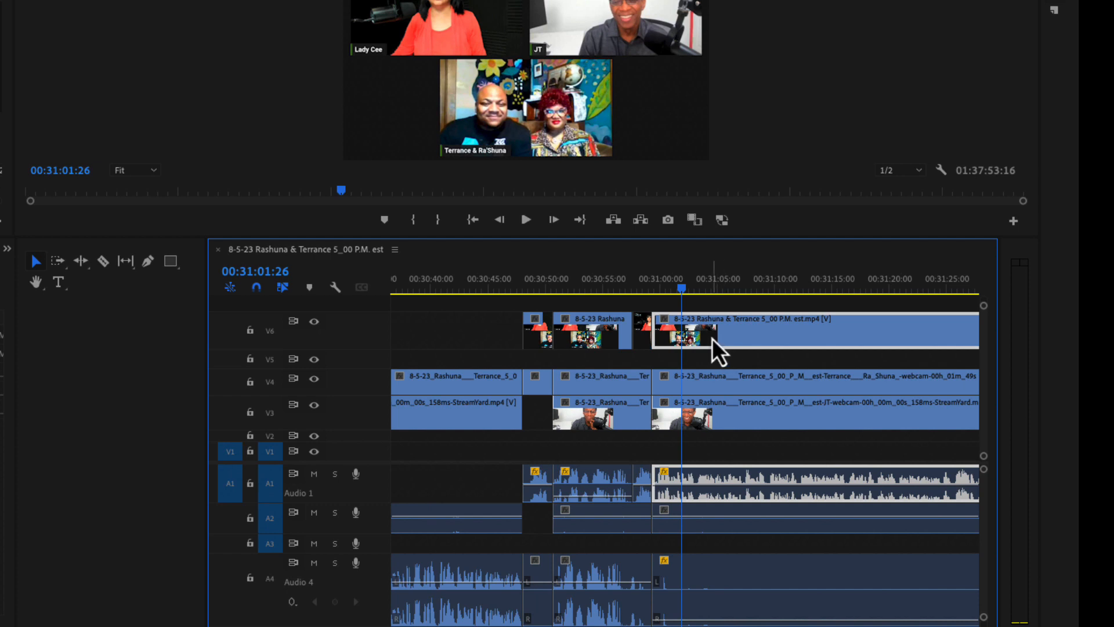
# Step: Play the start of the long three-window clip from 00:31:01:26 to 00:31:06:26
pyautogui.press('space')
pyautogui.press('-')
pyautogui.press('-')
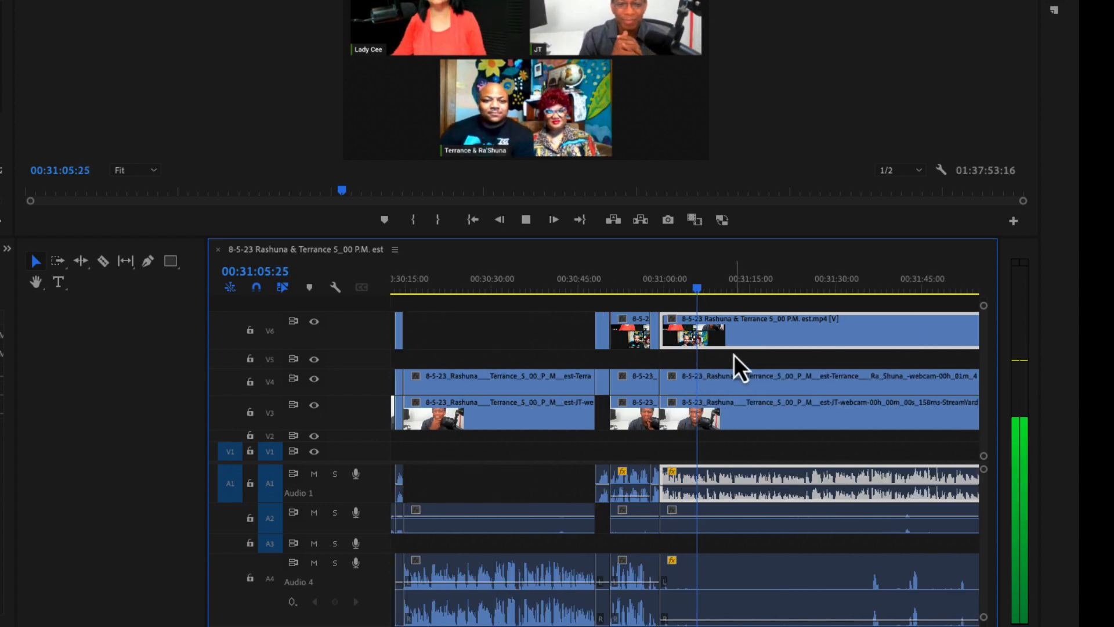
pyautogui.press('space')
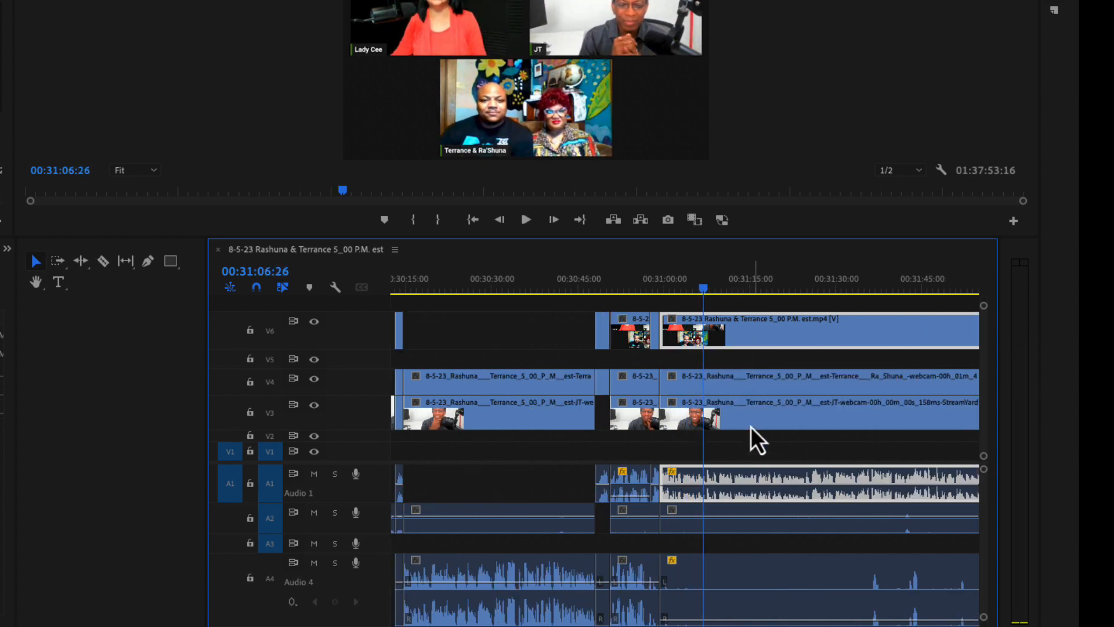
# Step: Select the couple's A4 audio under the long three-window clip and scrub past its waveform peaks to 00:32:19:16
pyautogui.click(729, 575)
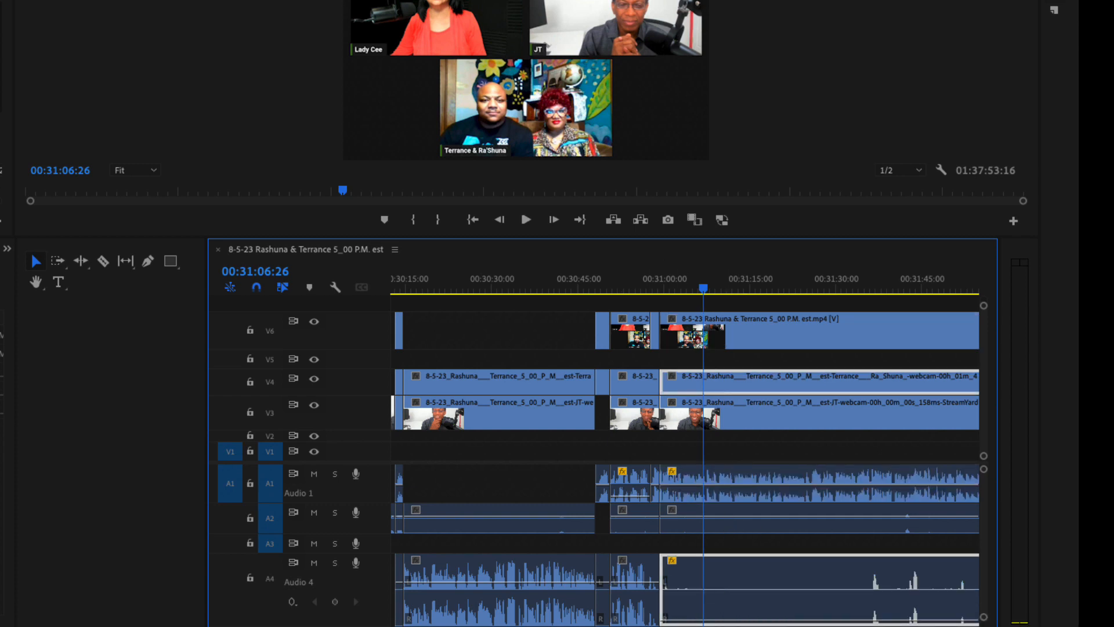
pyautogui.scroll(-5, 546, 607)
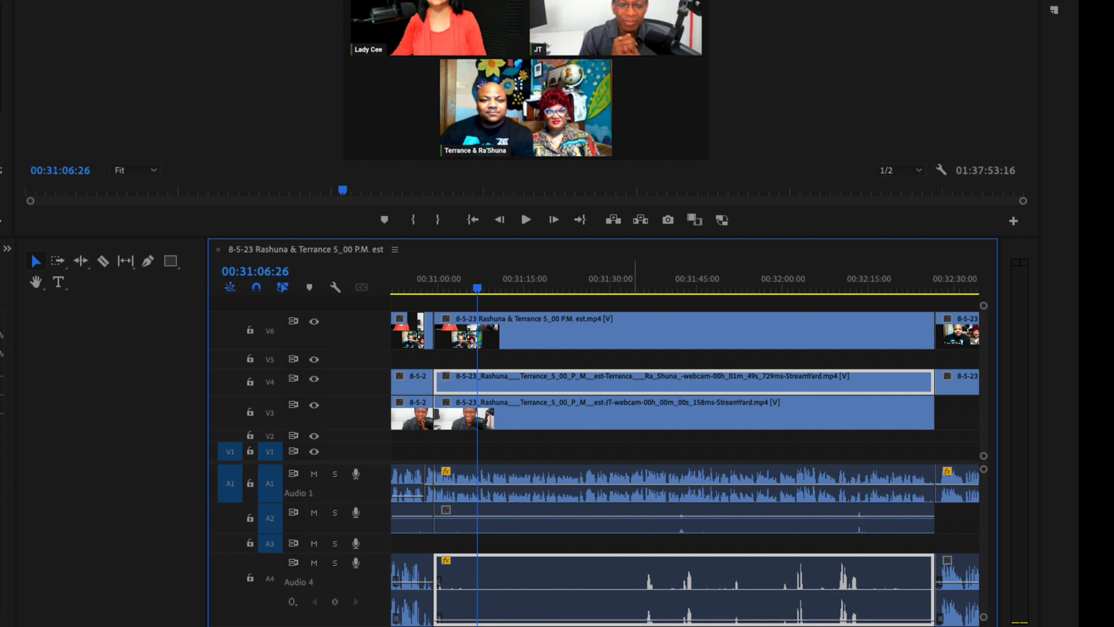
pyautogui.moveTo(483, 295); pyautogui.dragTo(679, 381)
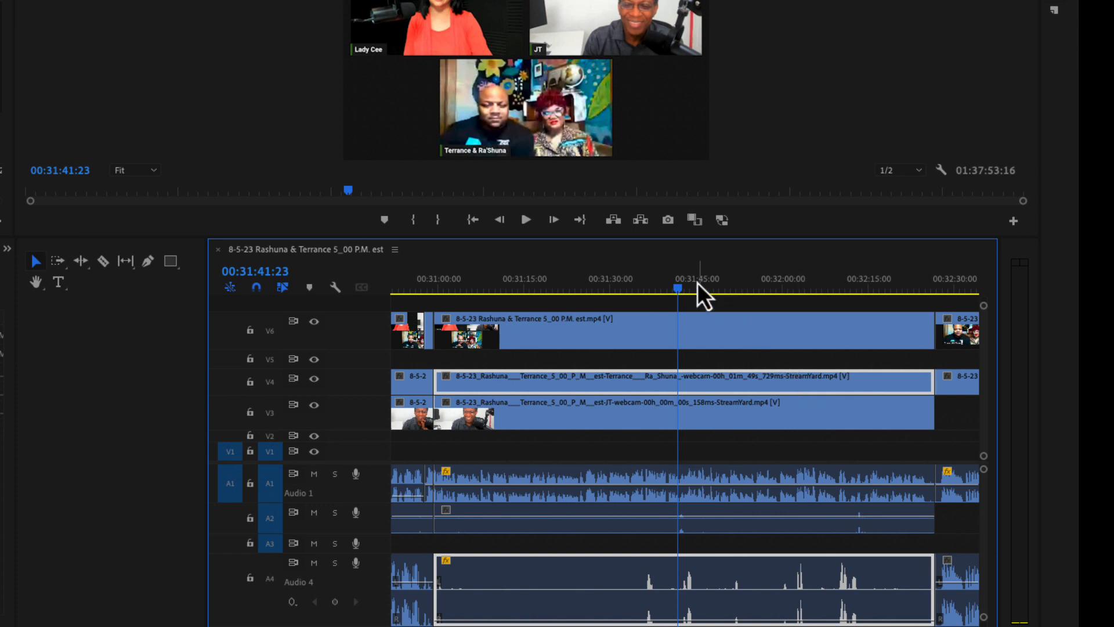
pyautogui.moveTo(679, 291); pyautogui.dragTo(896, 351)
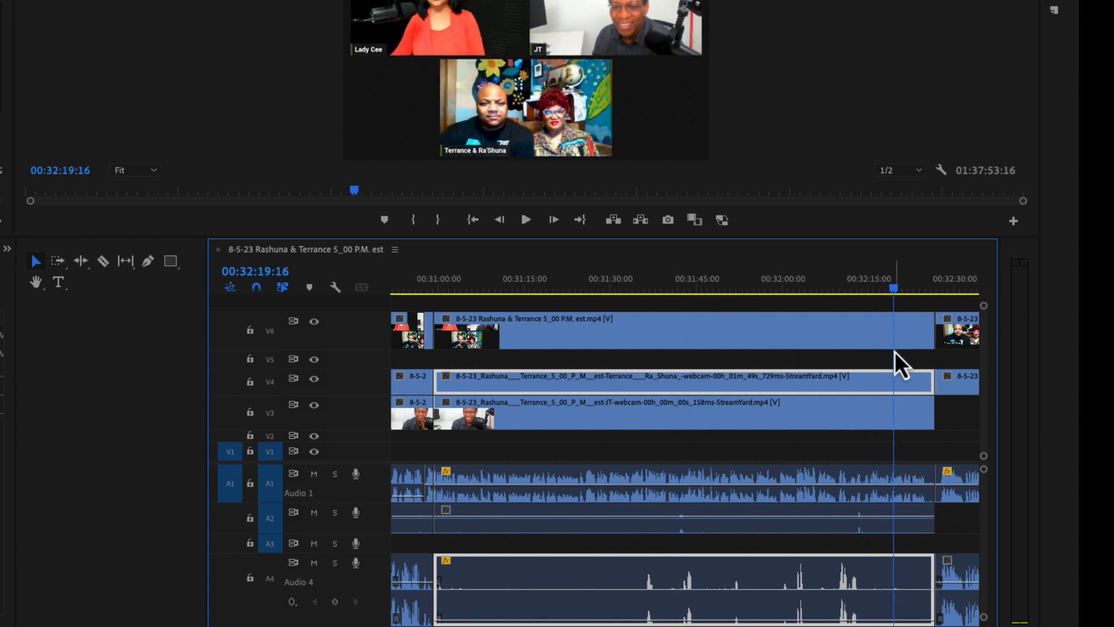
# Step: Play the transition at the end of the long three-window clip to 00:32:29:06 and look over the layered clips that follow
pyautogui.press('-')
pyautogui.scroll(2, 897, 357)
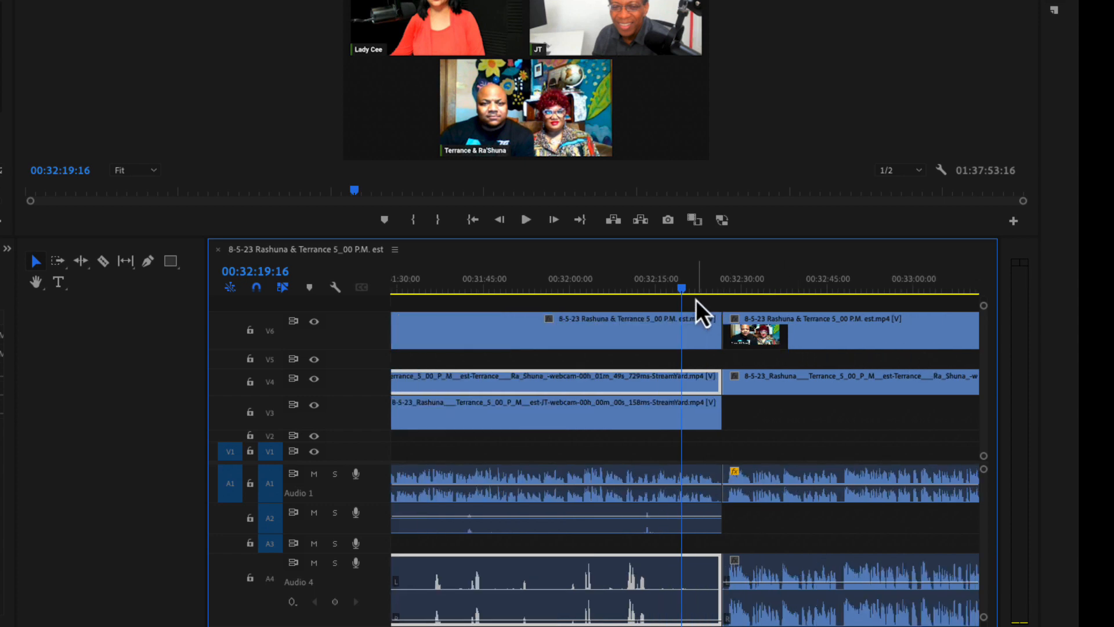
pyautogui.moveTo(682, 290); pyautogui.dragTo(720, 300)
pyautogui.press('space')
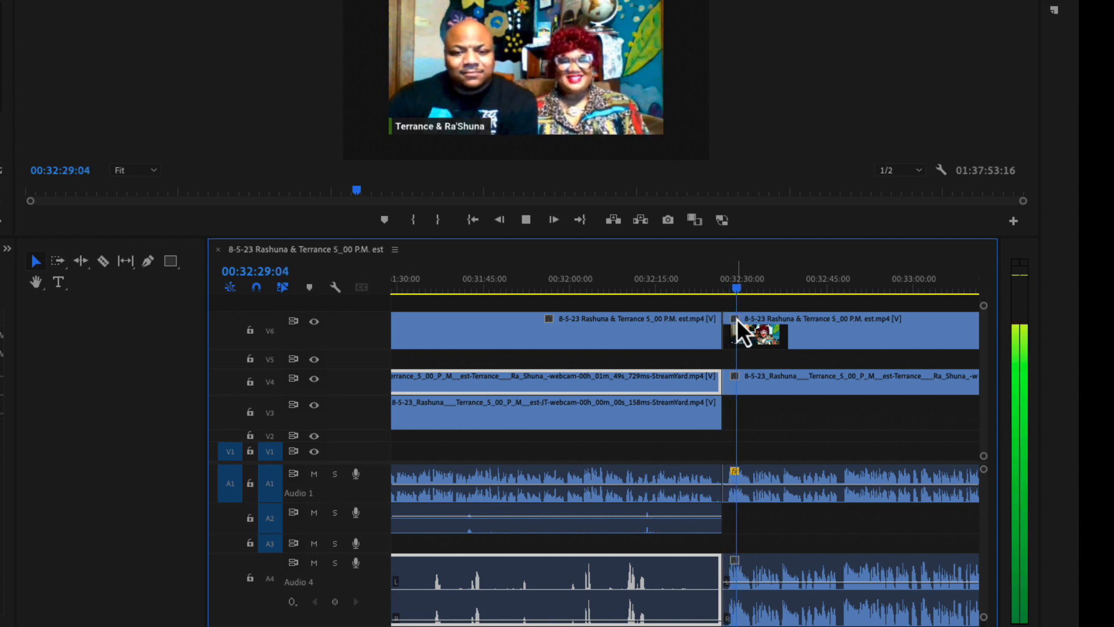
pyautogui.press('space')
pyautogui.press('-')
pyautogui.press('-')
pyautogui.press('-')
pyautogui.press('=')
pyautogui.press('=')
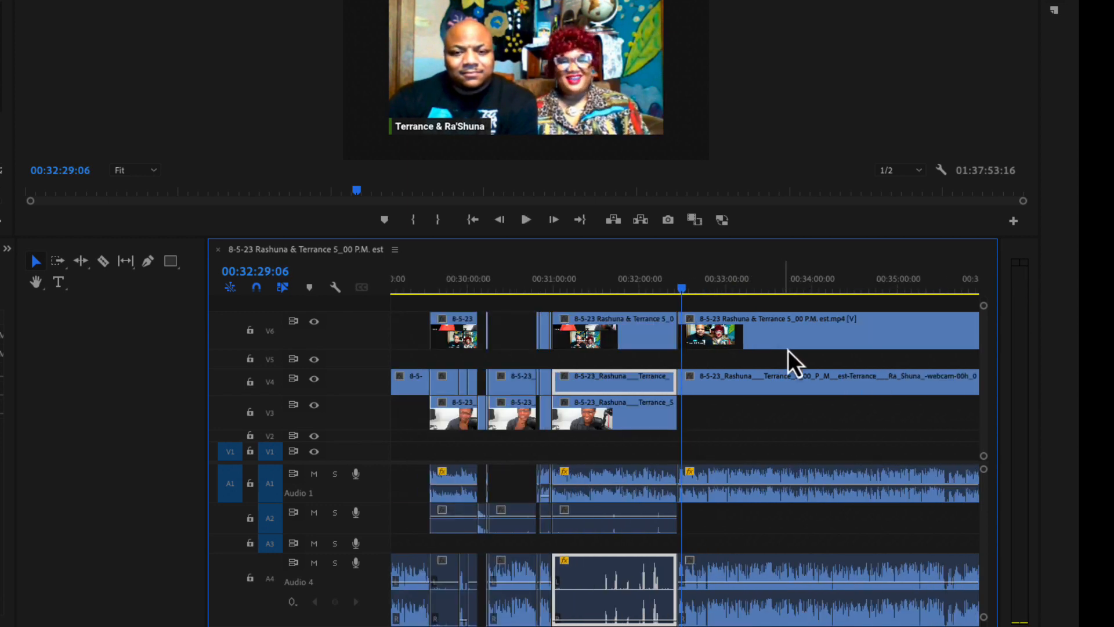
pyautogui.hscroll(5, 490, 413)
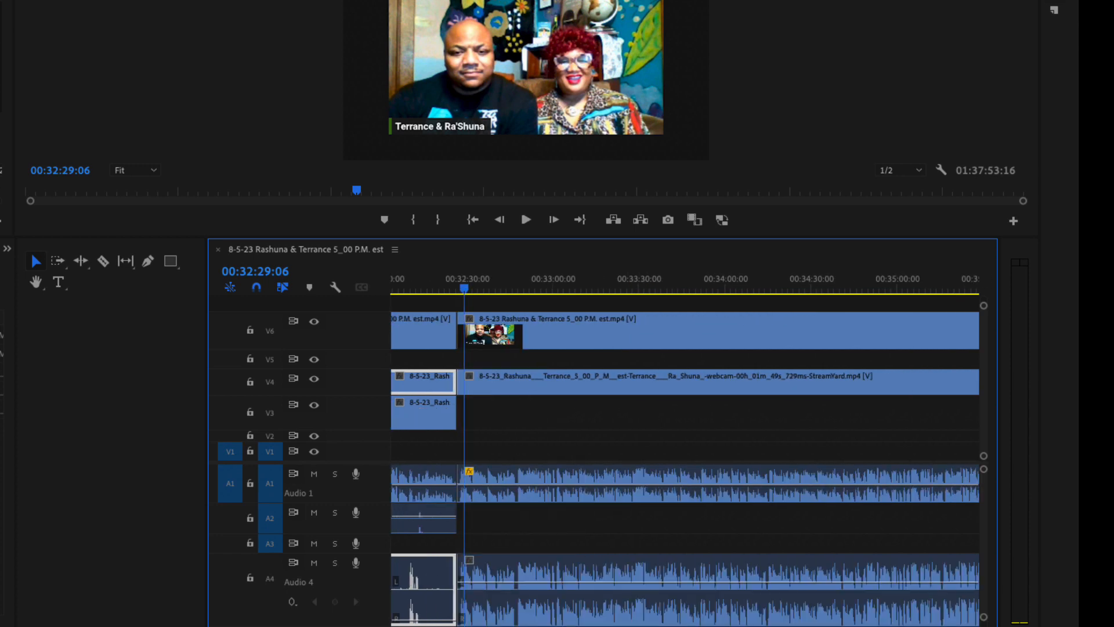
# Step: Place the playhead at 00:32:46:14 in the couple's long V6 clip and play it to 00:32:54:07
pyautogui.hscroll(-2, 490, 414)
pyautogui.press('=')
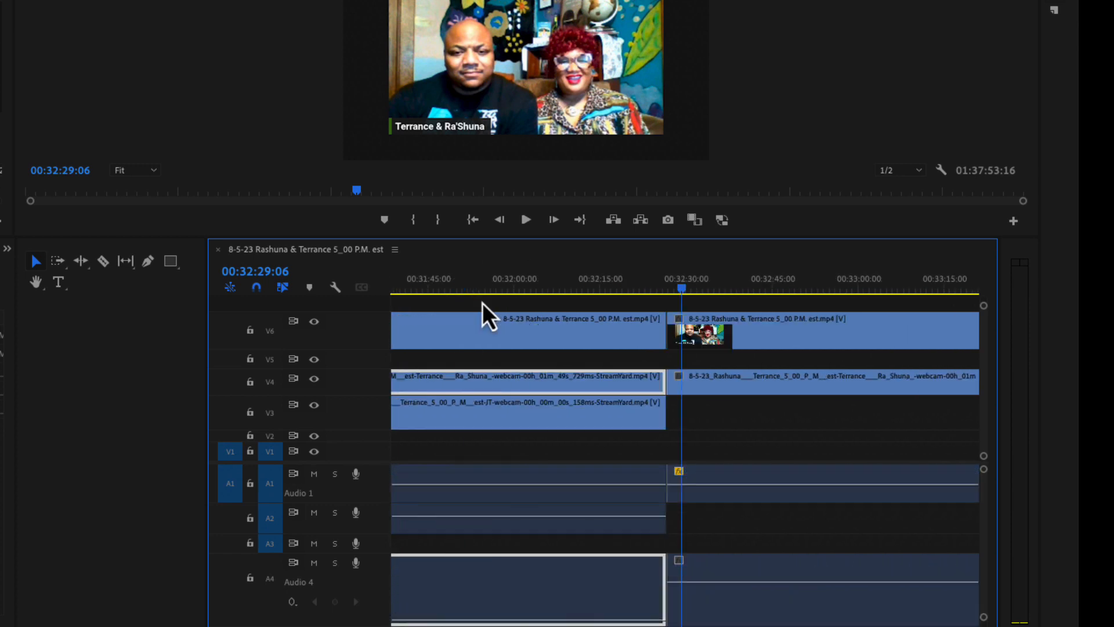
pyautogui.moveTo(672, 277); pyautogui.dragTo(784, 326)
pyautogui.press('=')
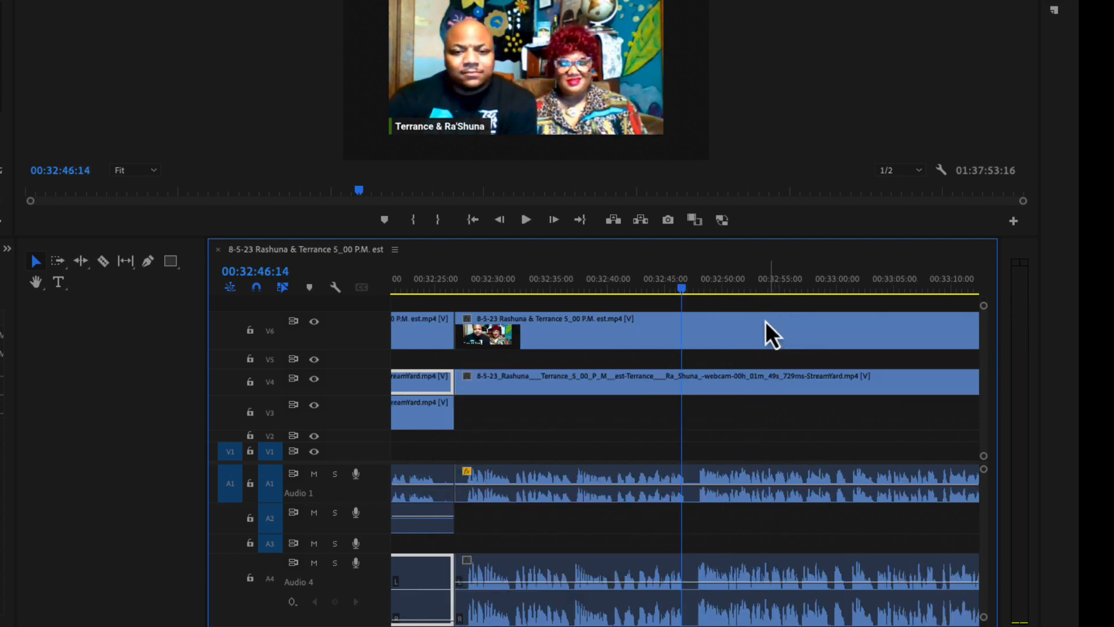
pyautogui.press('space')
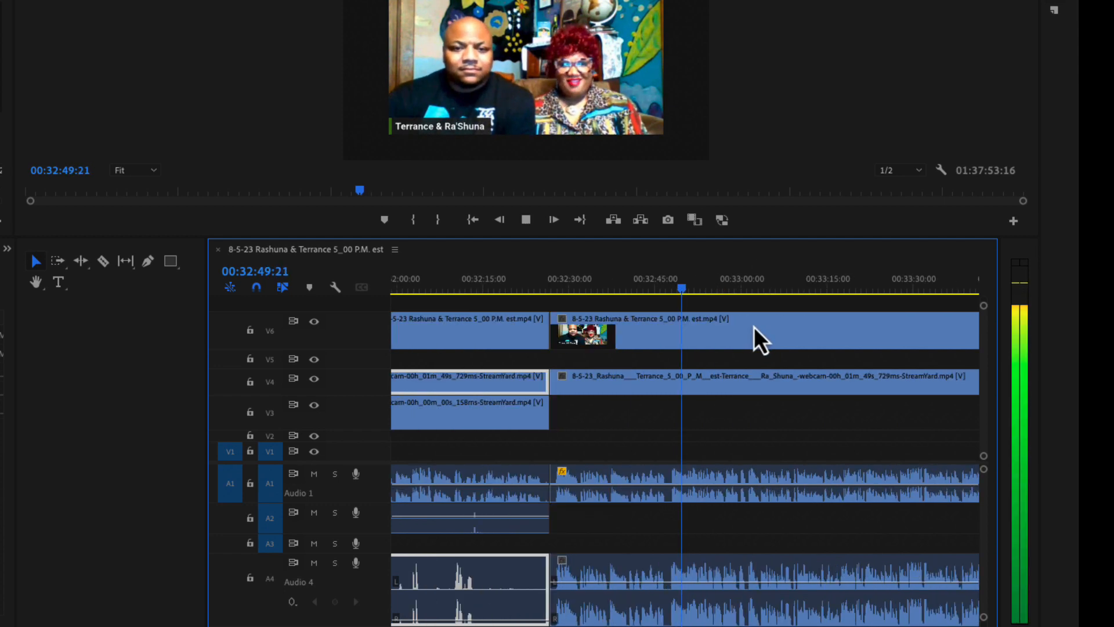
pyautogui.press('-')
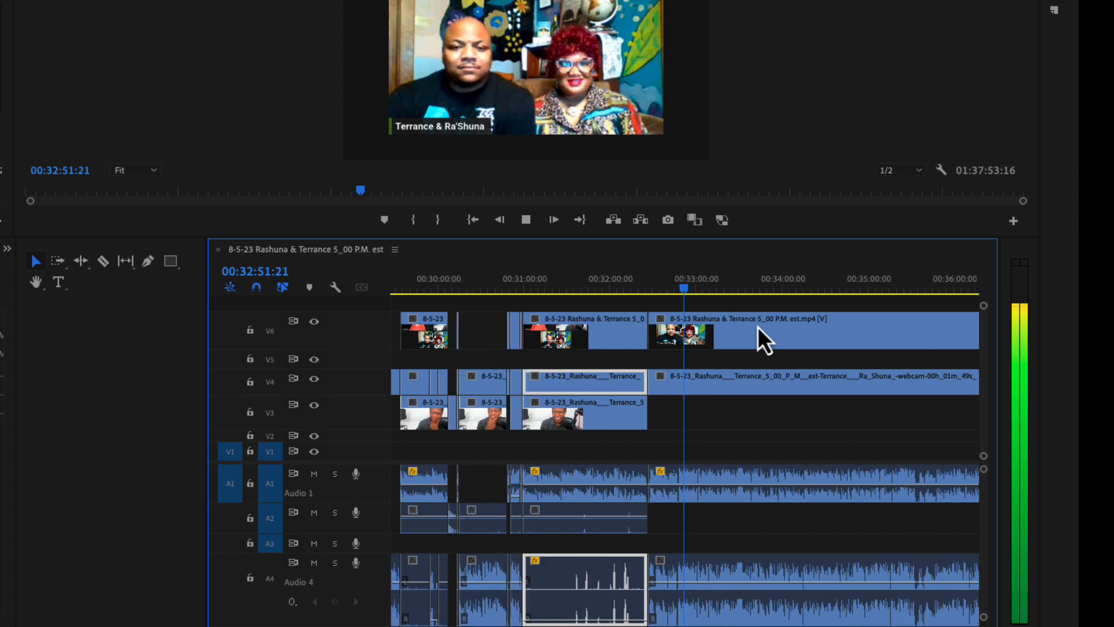
pyautogui.press('=')
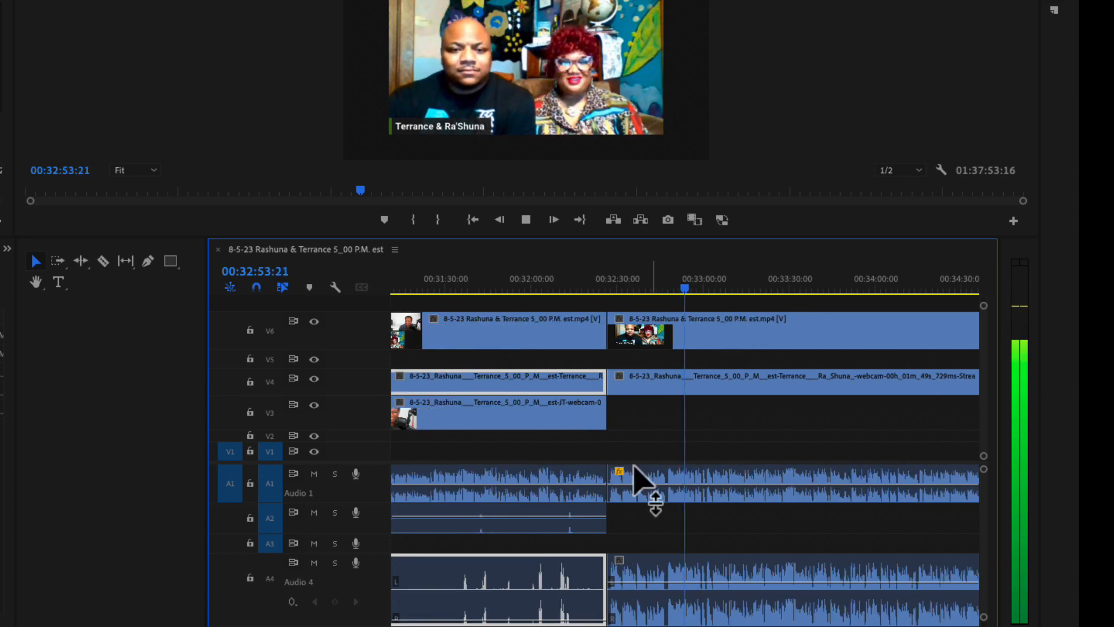
pyautogui.press('space')
# Step: Review the end of the couple's long clip from 00:35:27:22, bringing the playhead to 00:35:47:04
pyautogui.hscroll(4, 685, 464)
pyautogui.hscroll(4, 685, 464)
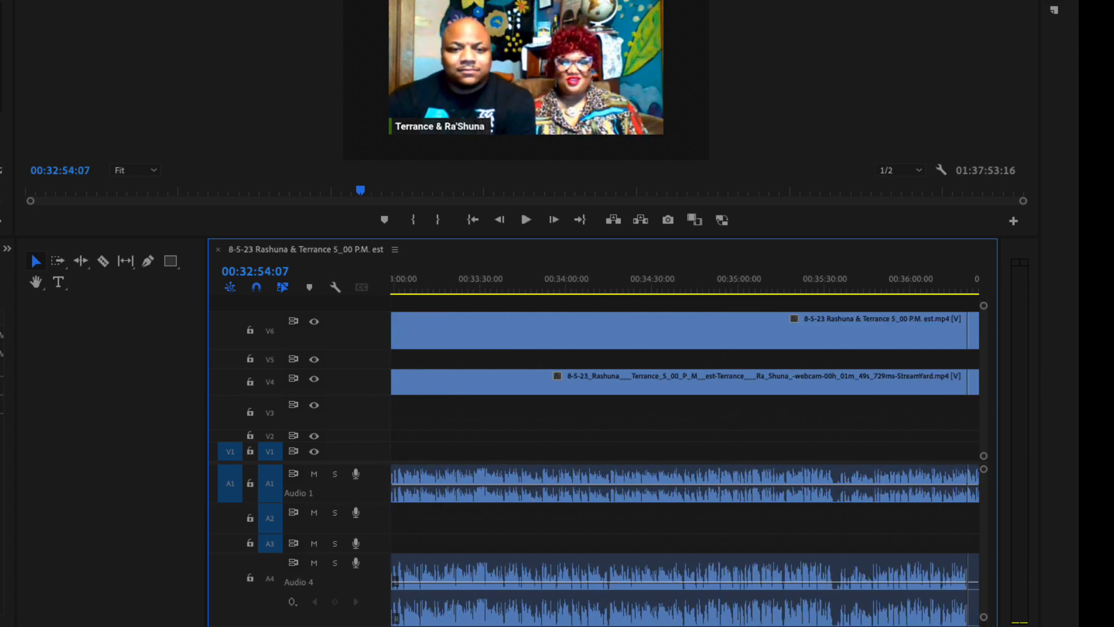
pyautogui.click(760, 289)
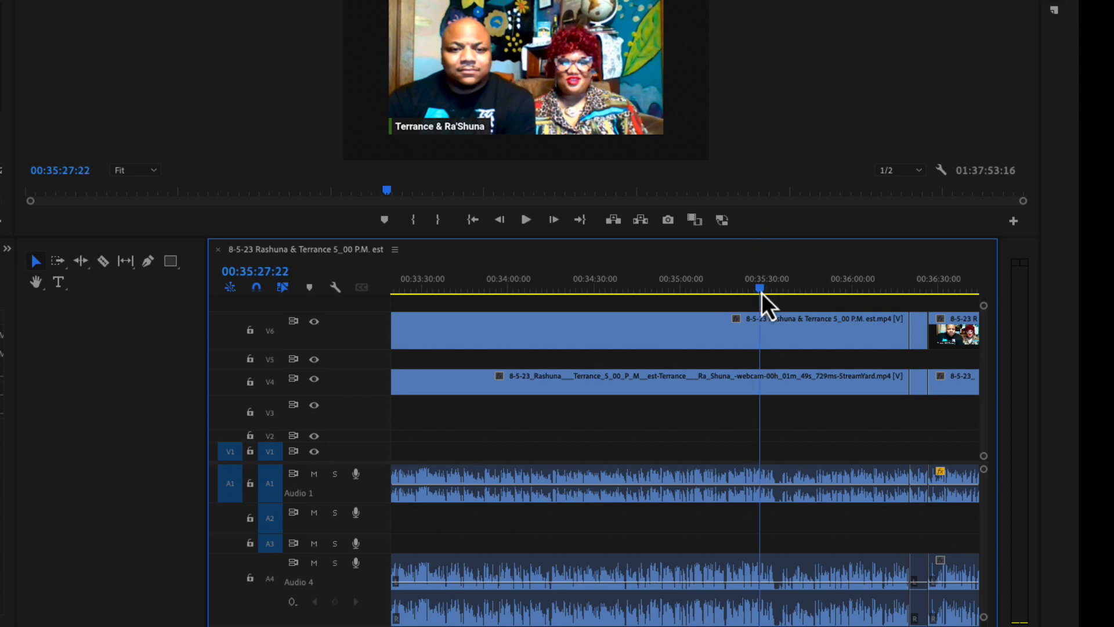
pyautogui.press('space')
pyautogui.moveTo(763, 294); pyautogui.dragTo(816, 327)
pyautogui.press('-')
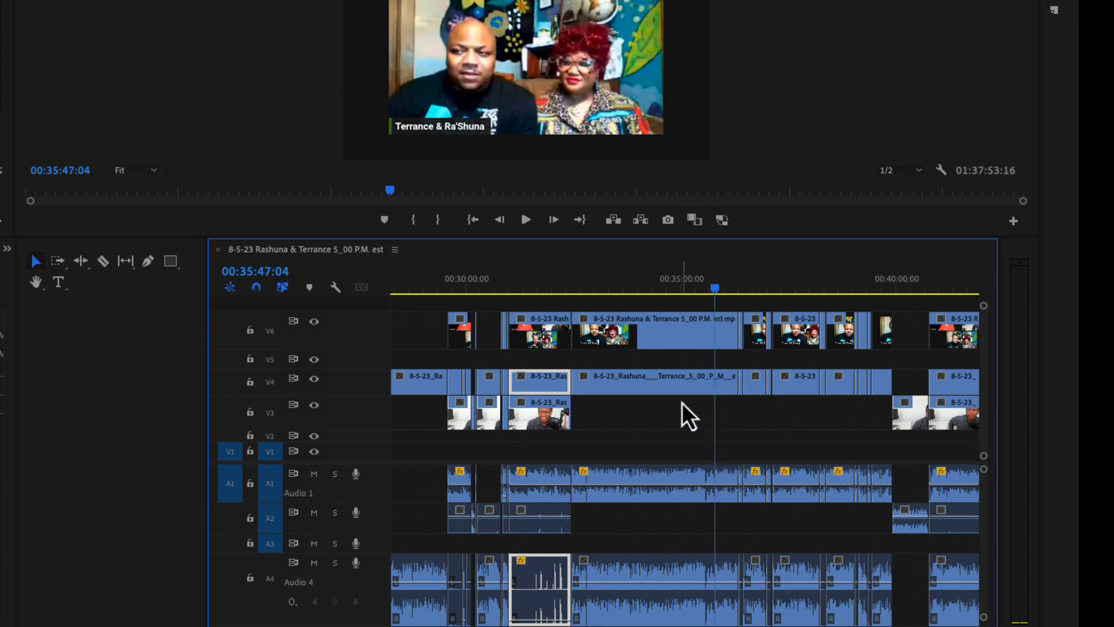
# Step: Compare the couple's long V4 clip and A4 audio with the V6 clip and A1 audio above by selecting them alternately
pyautogui.click(652, 388)
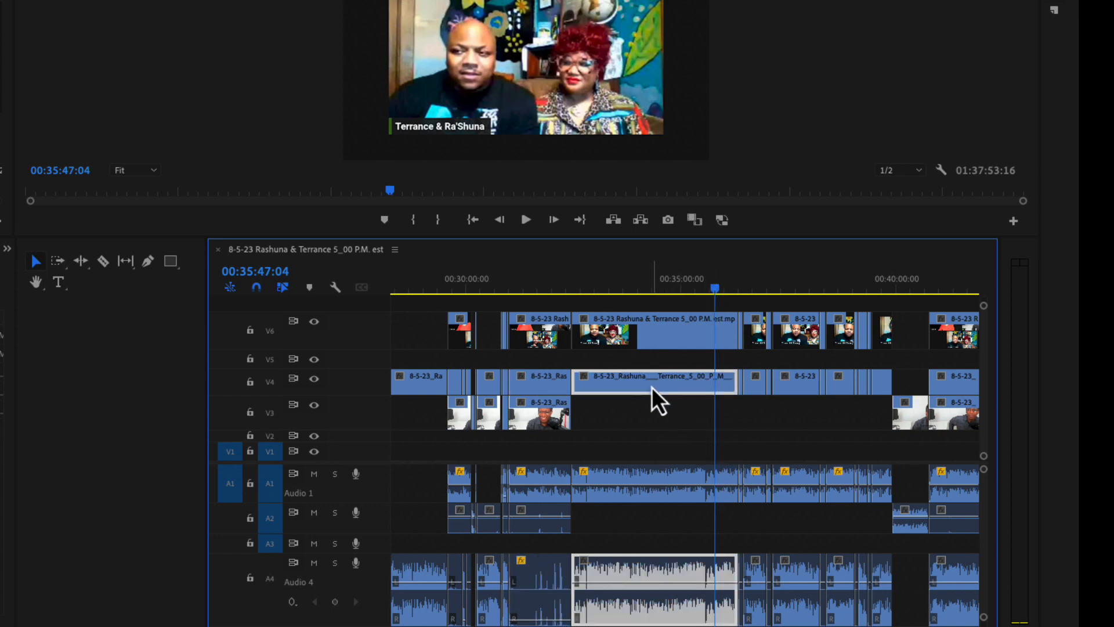
pyautogui.click(618, 482)
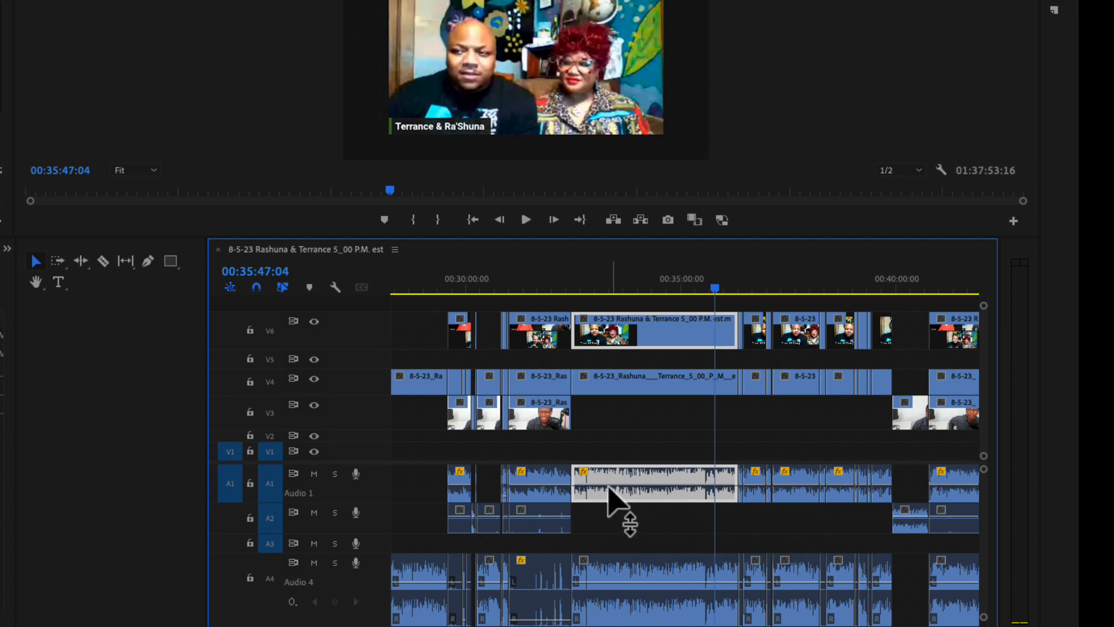
pyautogui.moveTo(606, 486)
pyautogui.click(607, 385)
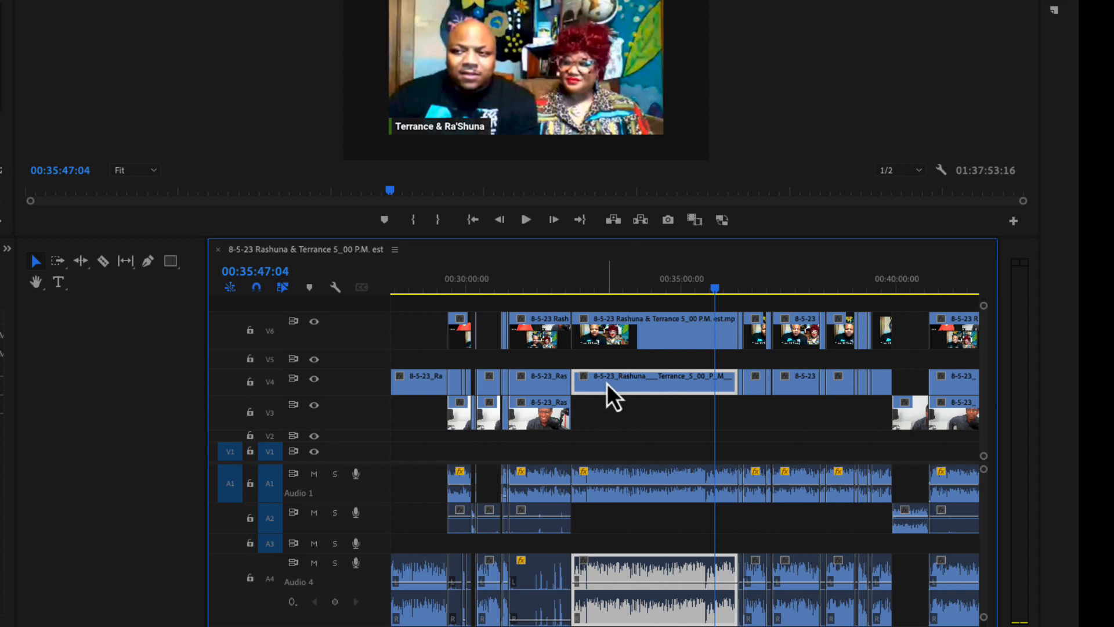
pyautogui.click(627, 336)
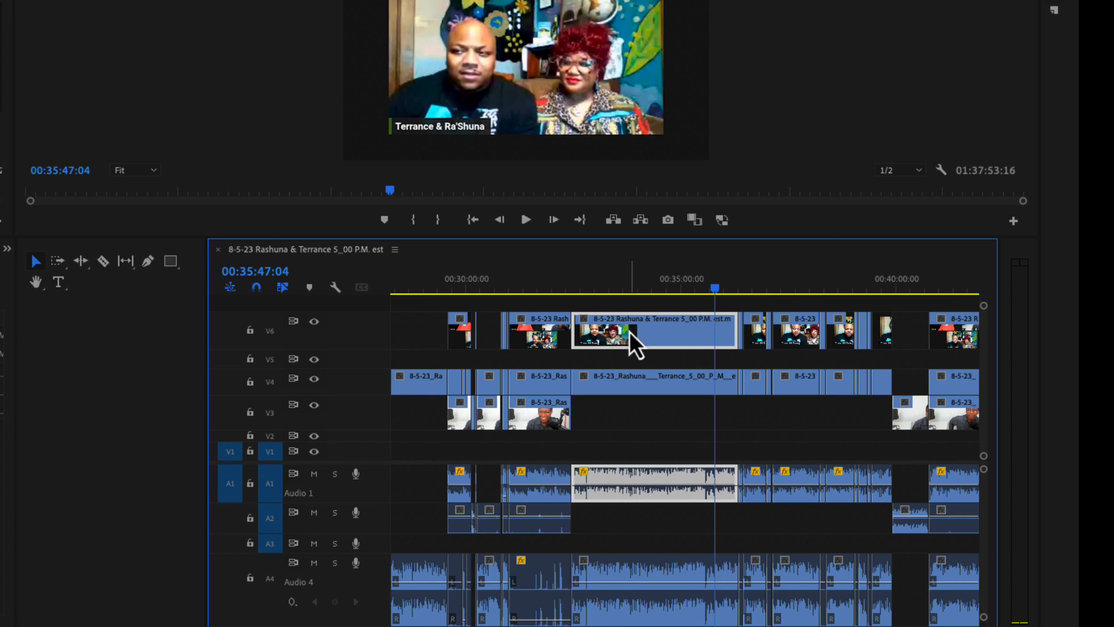
pyautogui.click(628, 385)
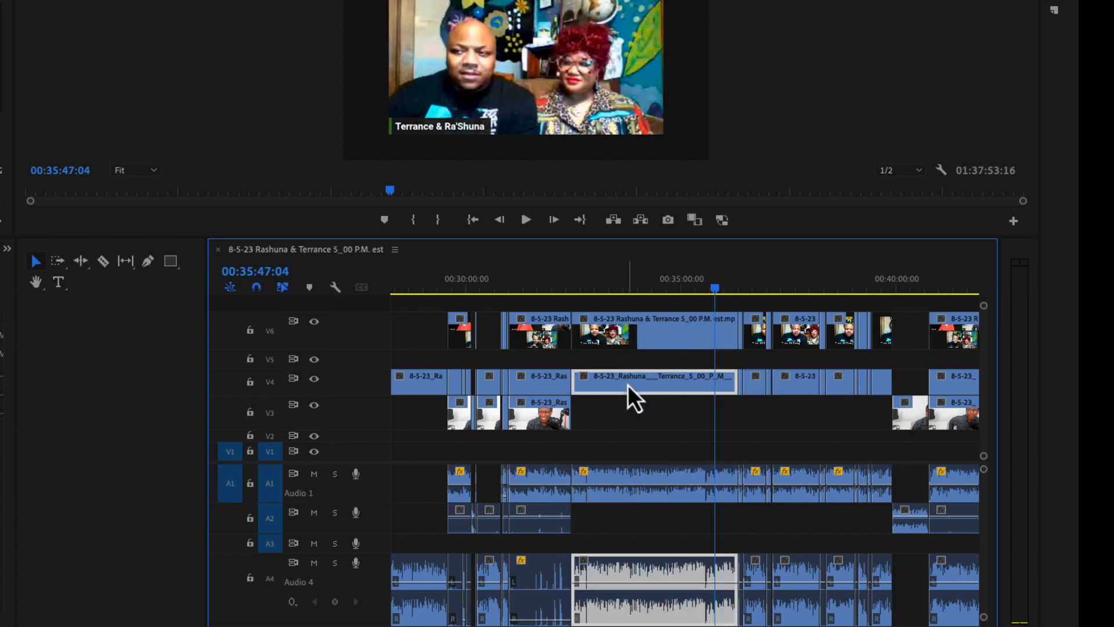
pyautogui.click(618, 333)
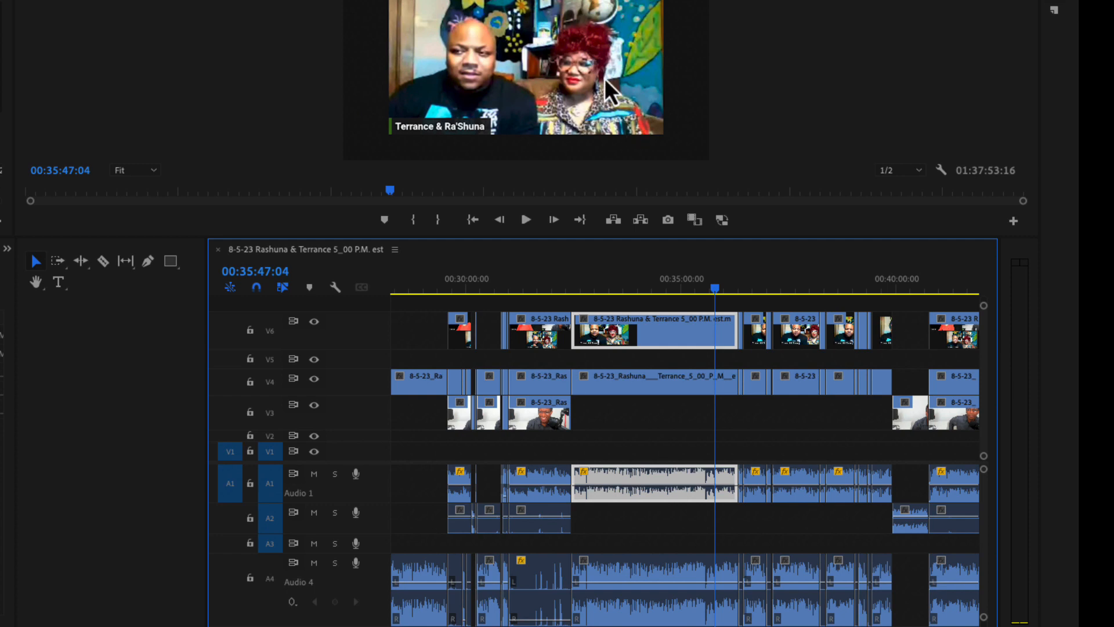
# Step: Scrub back to 00:33:24:12, select the couple's long V4 clip with its A4 audio, and play to 00:33:28:23
pyautogui.moveTo(716, 295); pyautogui.dragTo(682, 295)
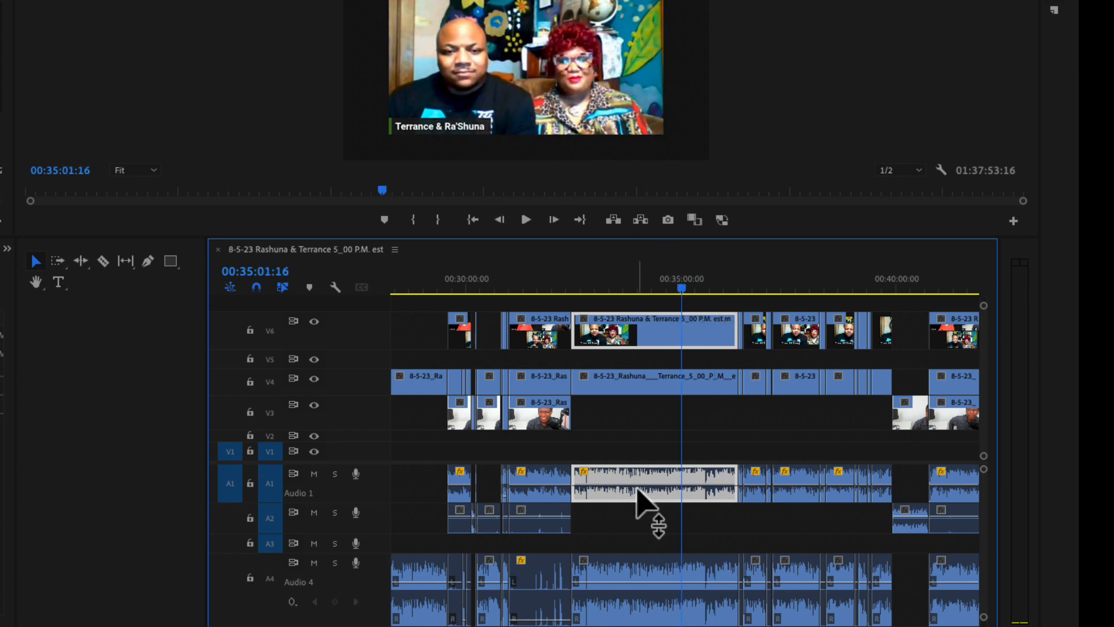
pyautogui.moveTo(643, 496); pyautogui.dragTo(644, 522)
pyautogui.moveTo(687, 292); pyautogui.dragTo(615, 290)
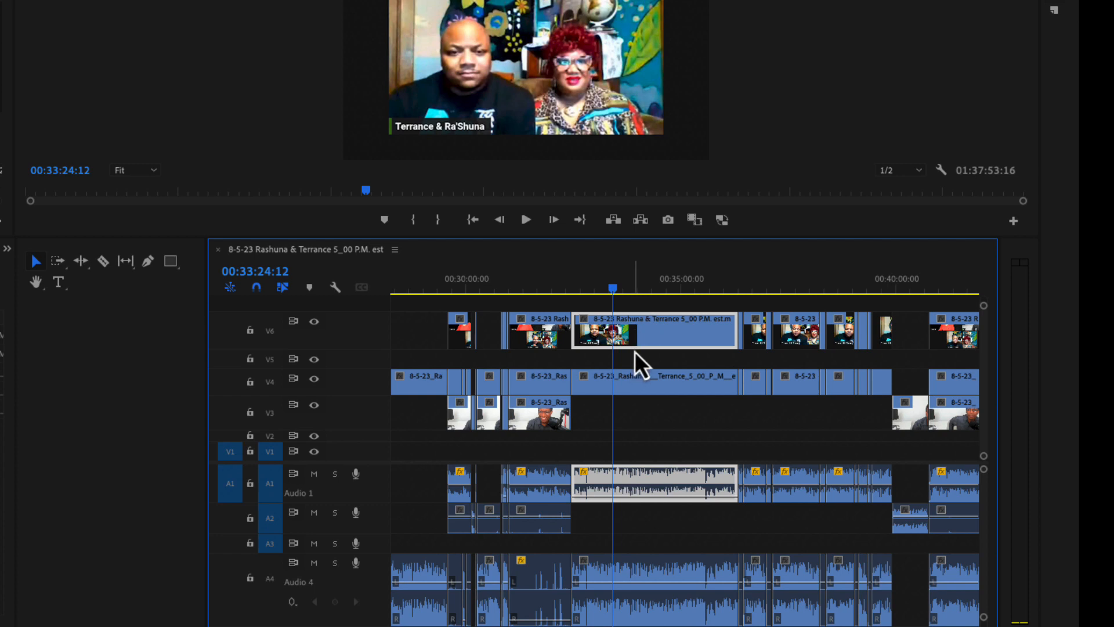
pyautogui.click(637, 384)
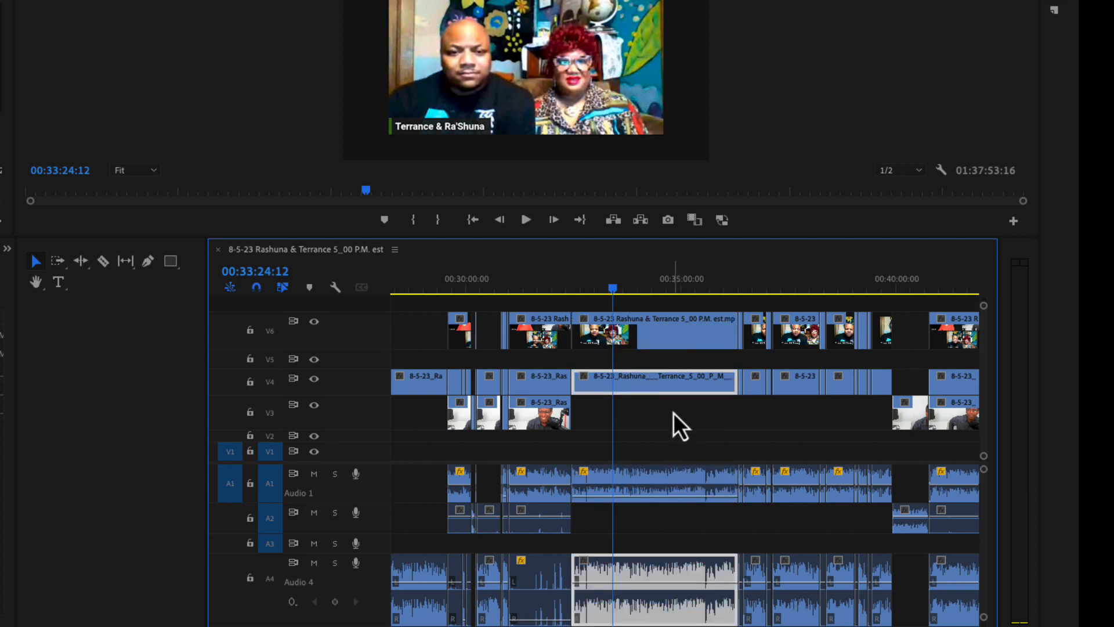
pyautogui.press('space')
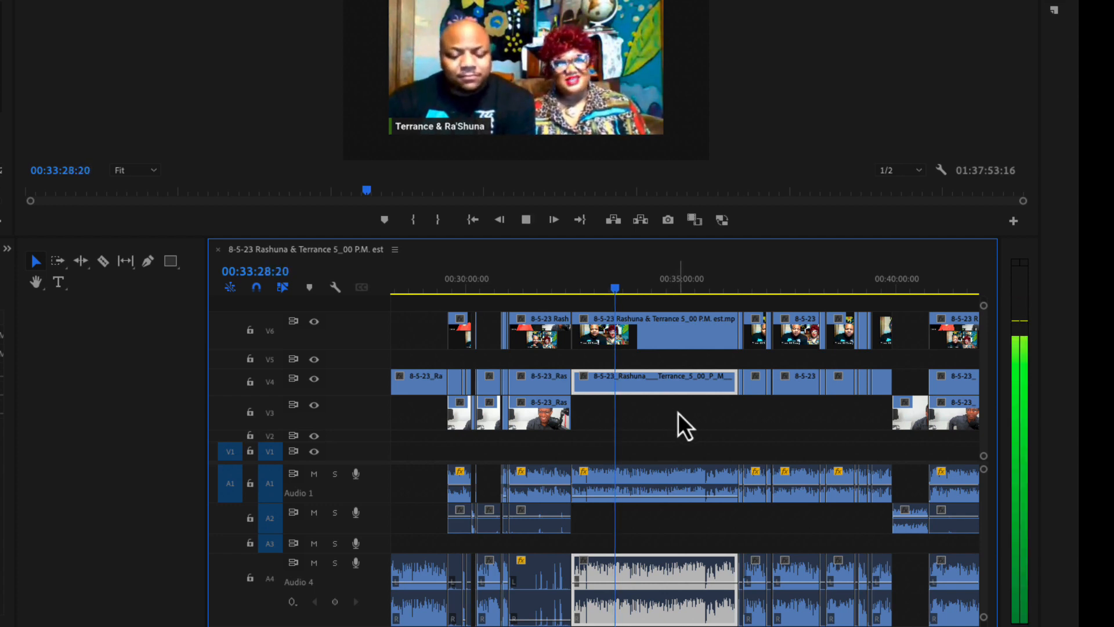
pyautogui.press('space')
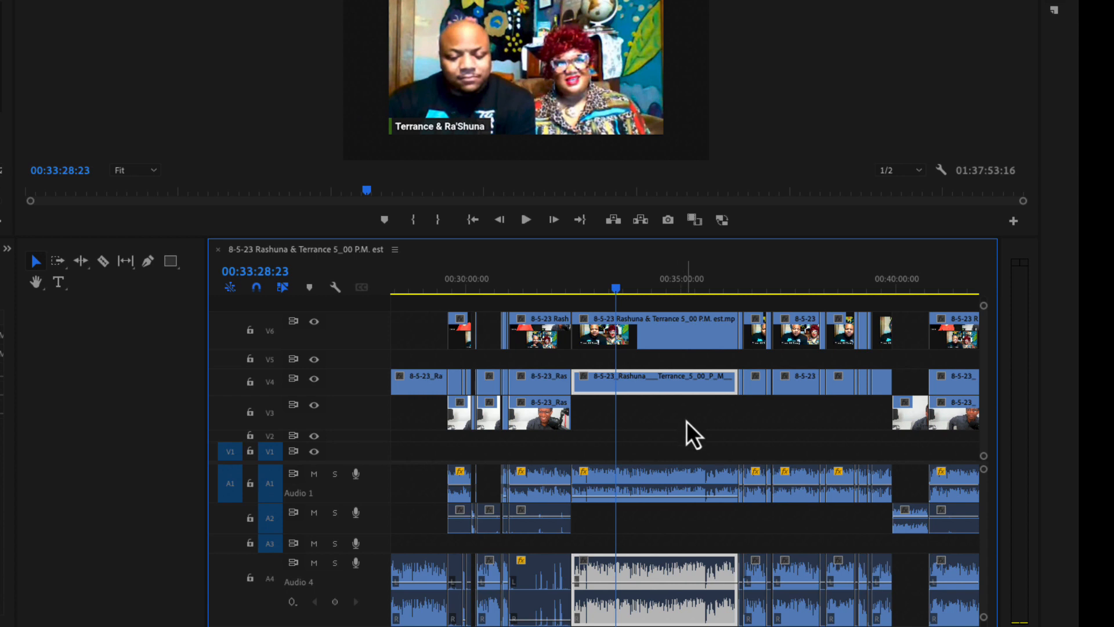
# Step: Place the playhead at 00:36:22:05 in the short clip after the couple's long clip and play to 00:36:22:28
pyautogui.press('=')
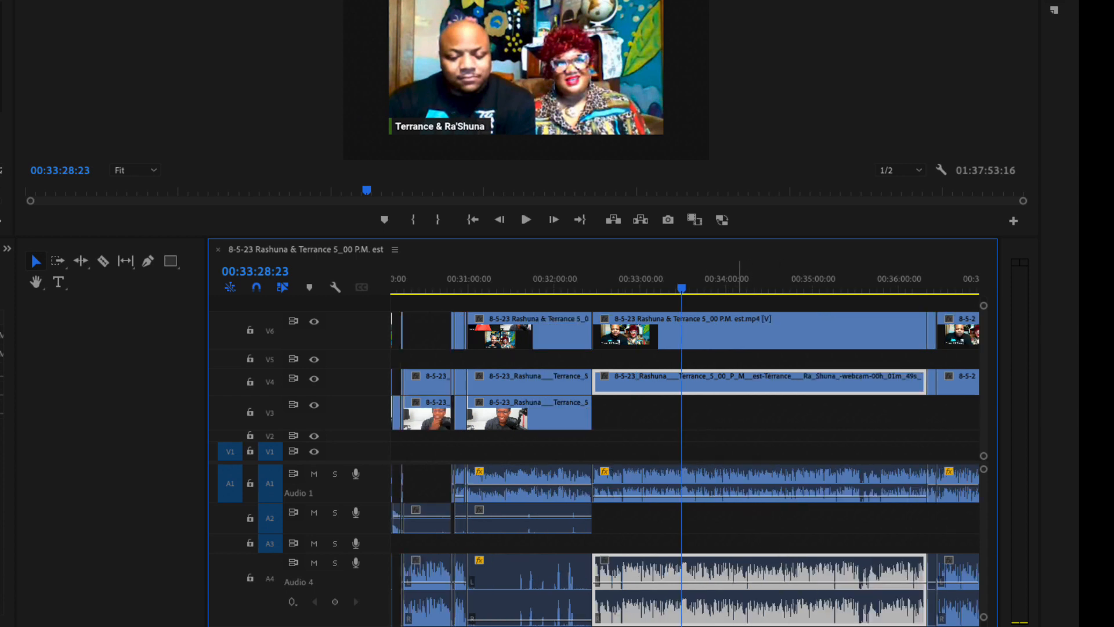
pyautogui.hscroll(10, 685, 453)
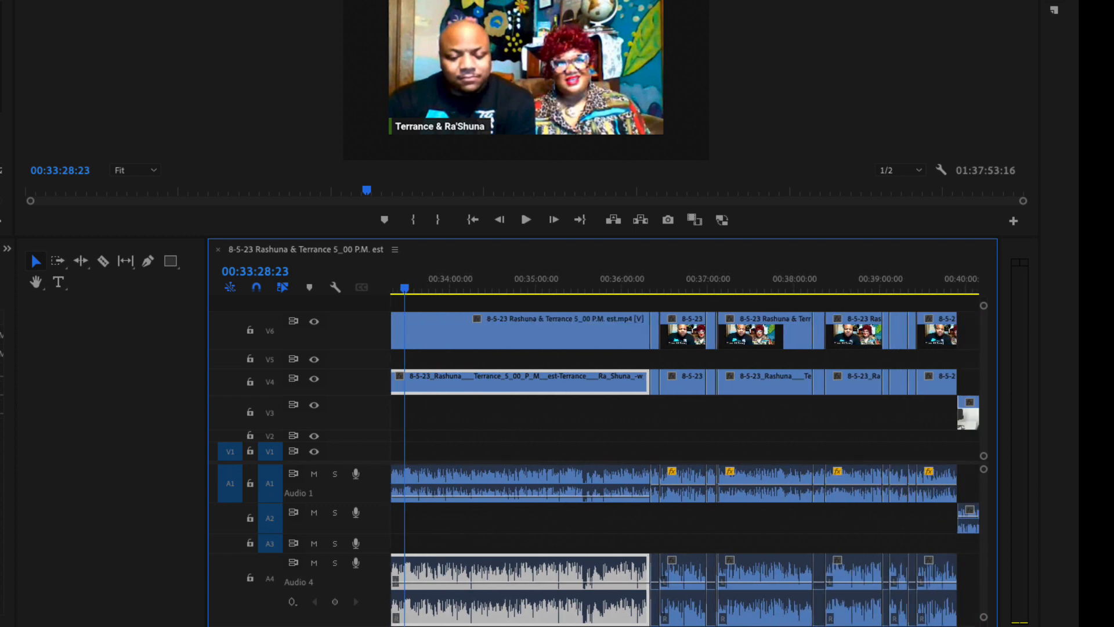
pyautogui.hscroll(1, 575, 574)
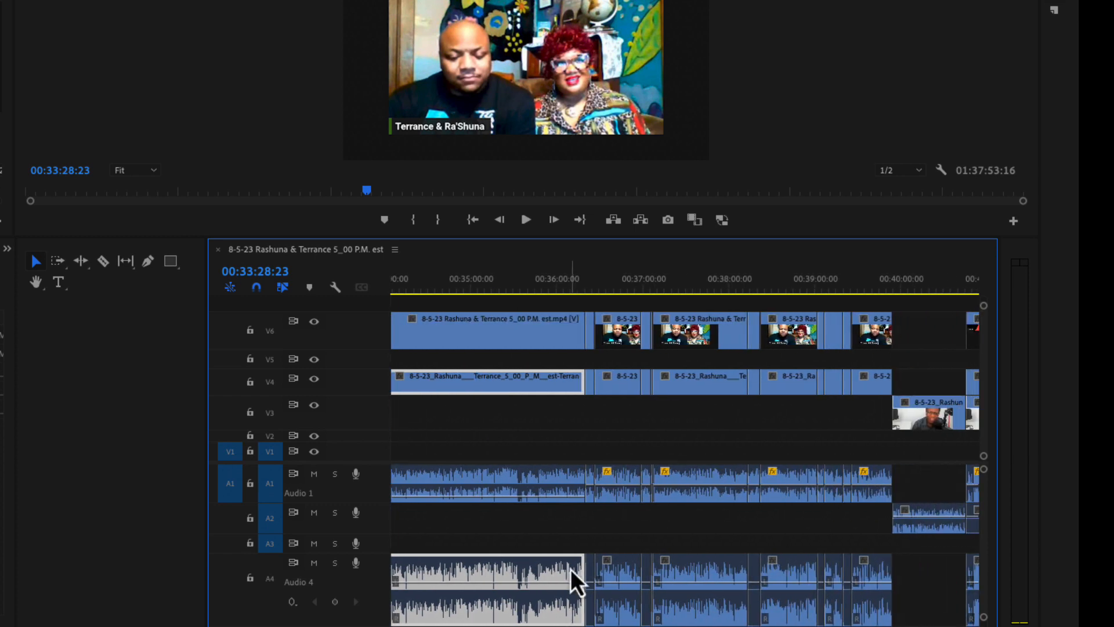
pyautogui.click(581, 290)
pyautogui.moveTo(582, 293); pyautogui.dragTo(589, 294)
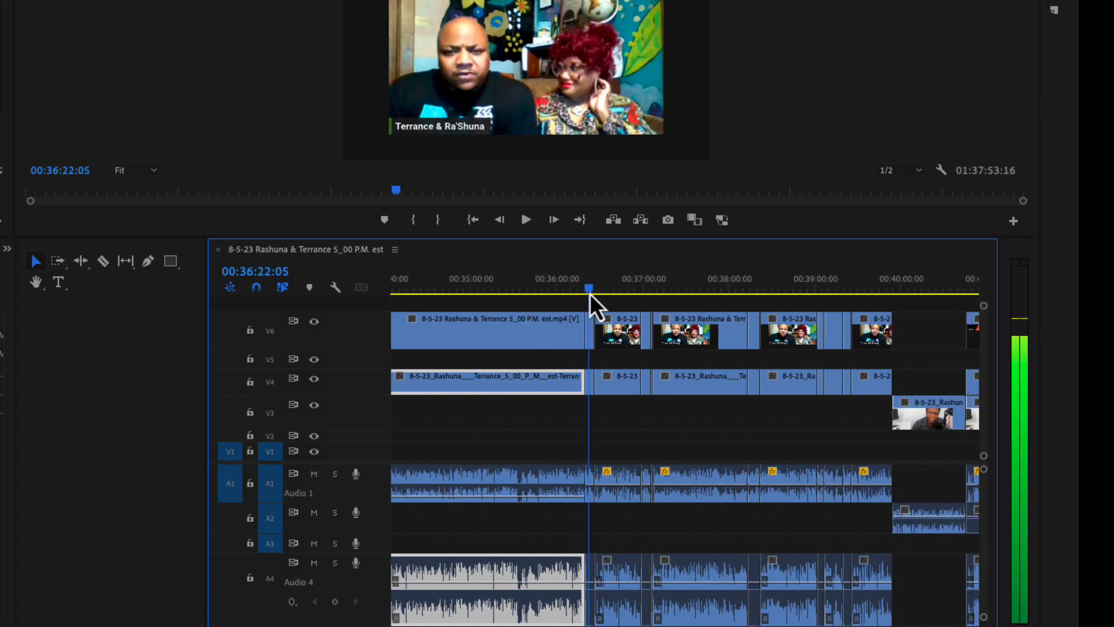
pyautogui.press('space')
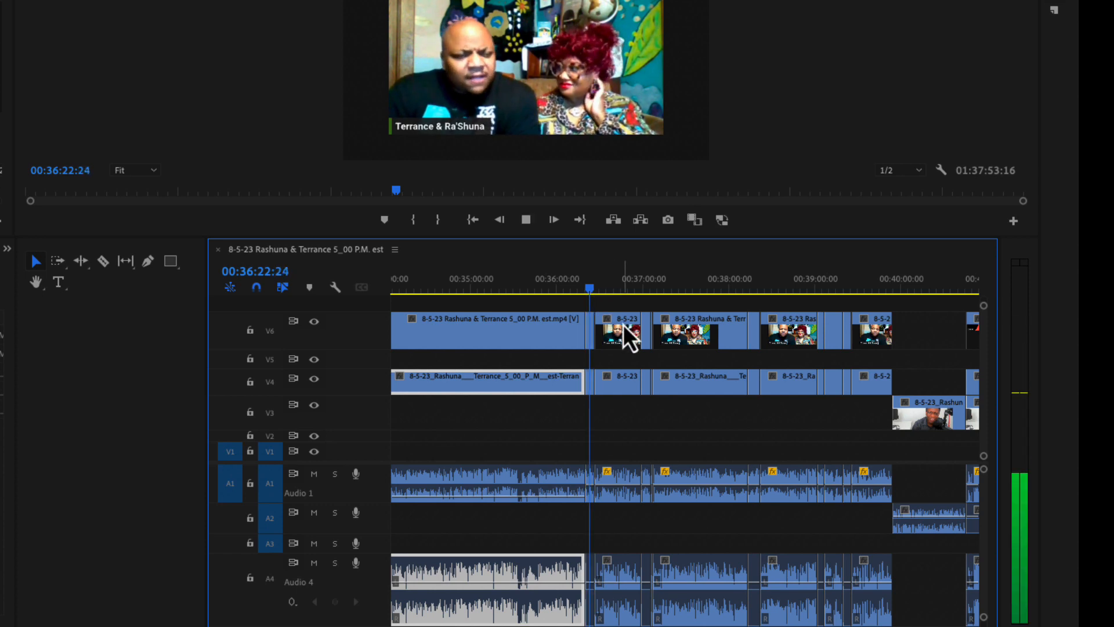
pyautogui.press('space')
# Step: Scrub back to the start of the short clip at 00:36:20:01 and play it to 00:36:21:22
pyautogui.press('=')
pyautogui.press('=')
pyautogui.press('=')
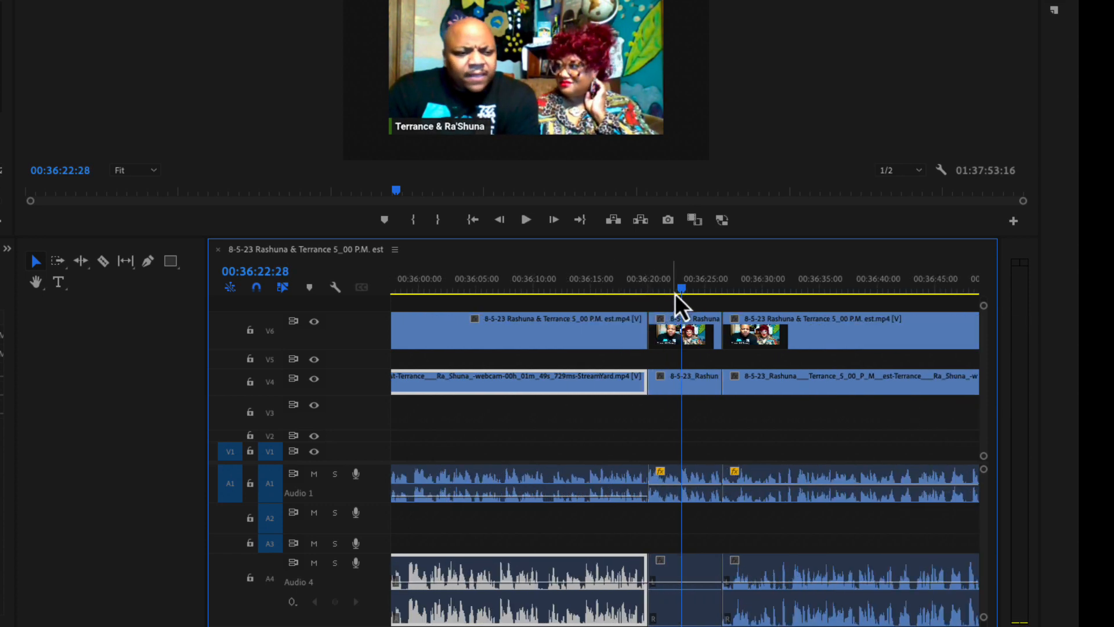
pyautogui.moveTo(680, 291); pyautogui.dragTo(646, 288)
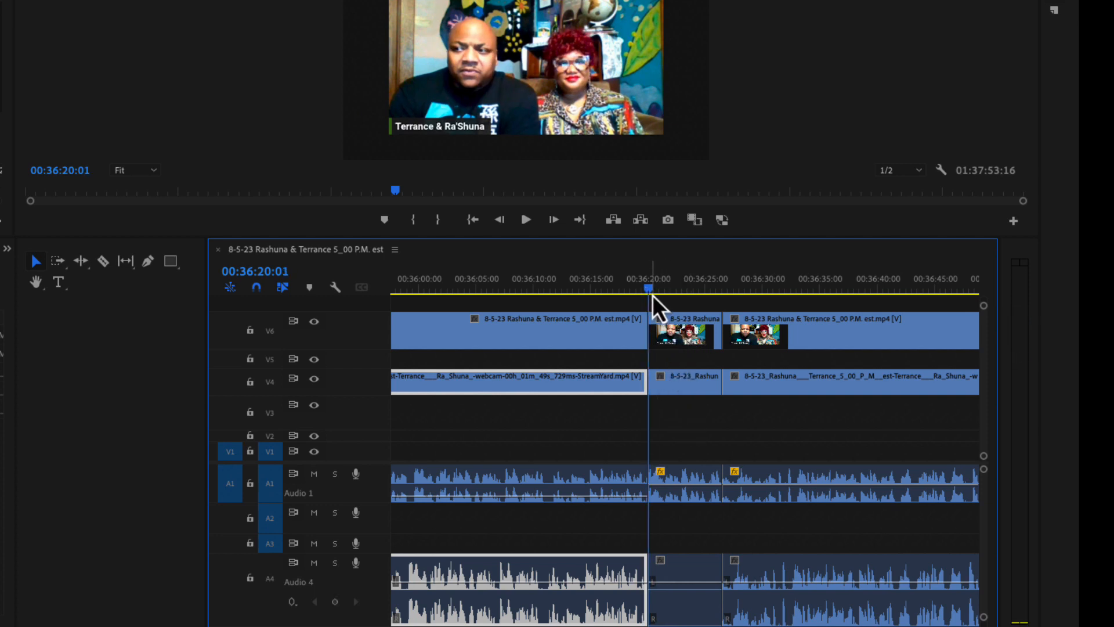
pyautogui.press('space')
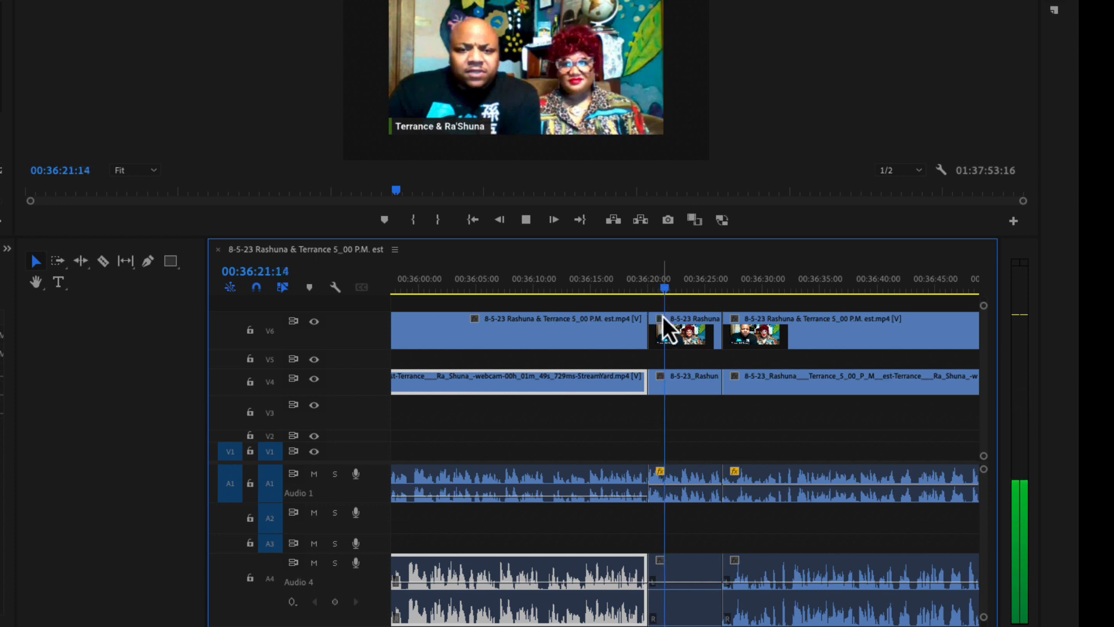
pyautogui.press('space')
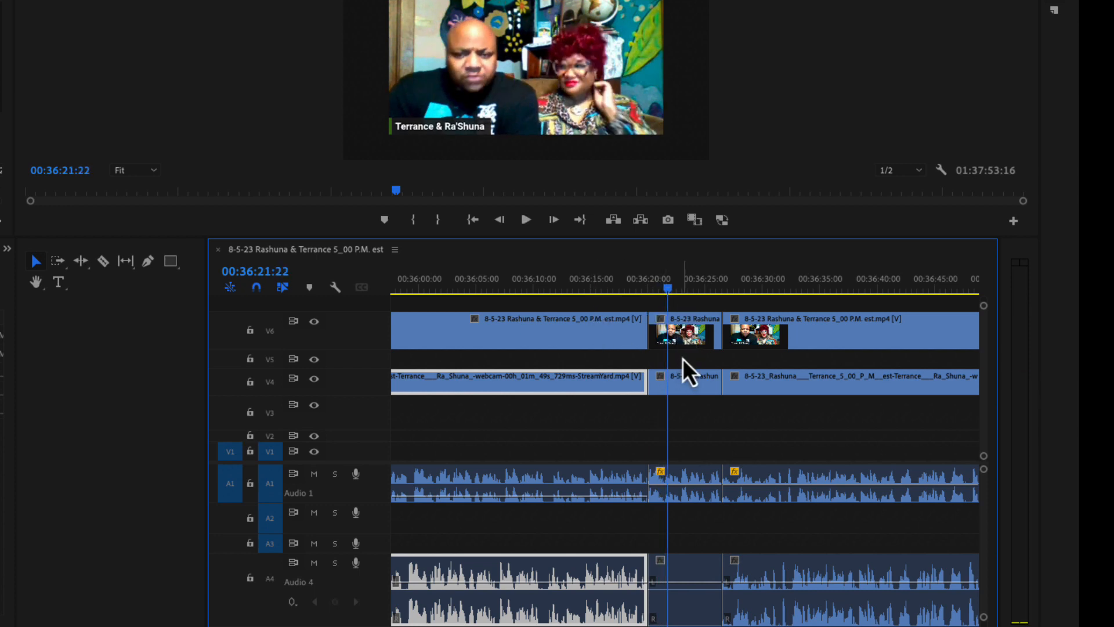
# Step: Try deleting the short V6 clip at 00:36:21:22 with its A1 audio, and undo the deletion
pyautogui.click(691, 339)
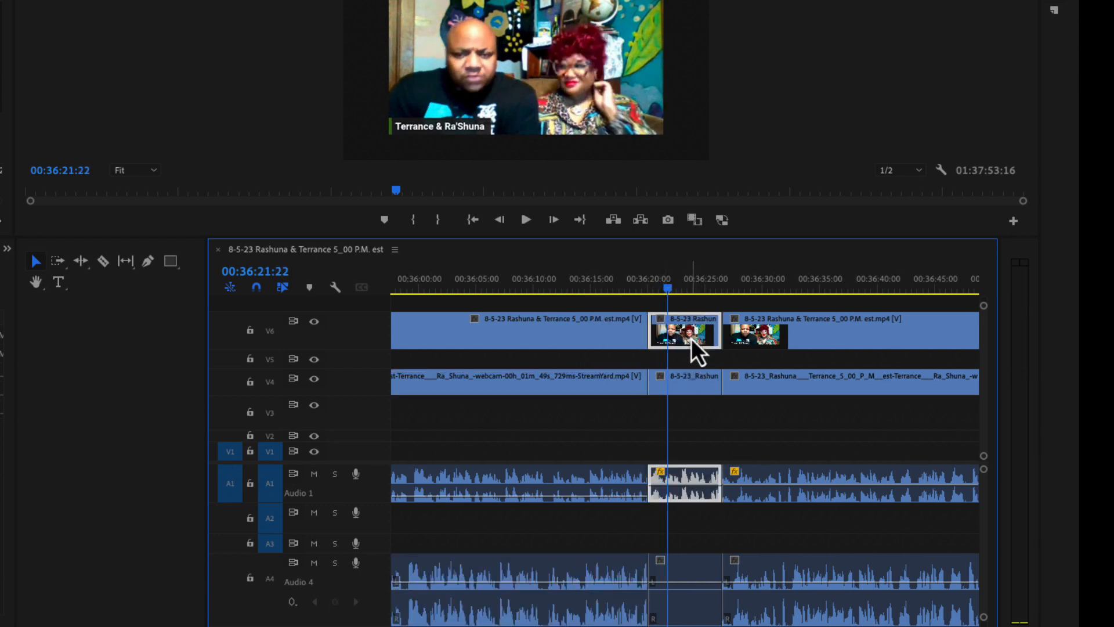
pyautogui.press('Delete')
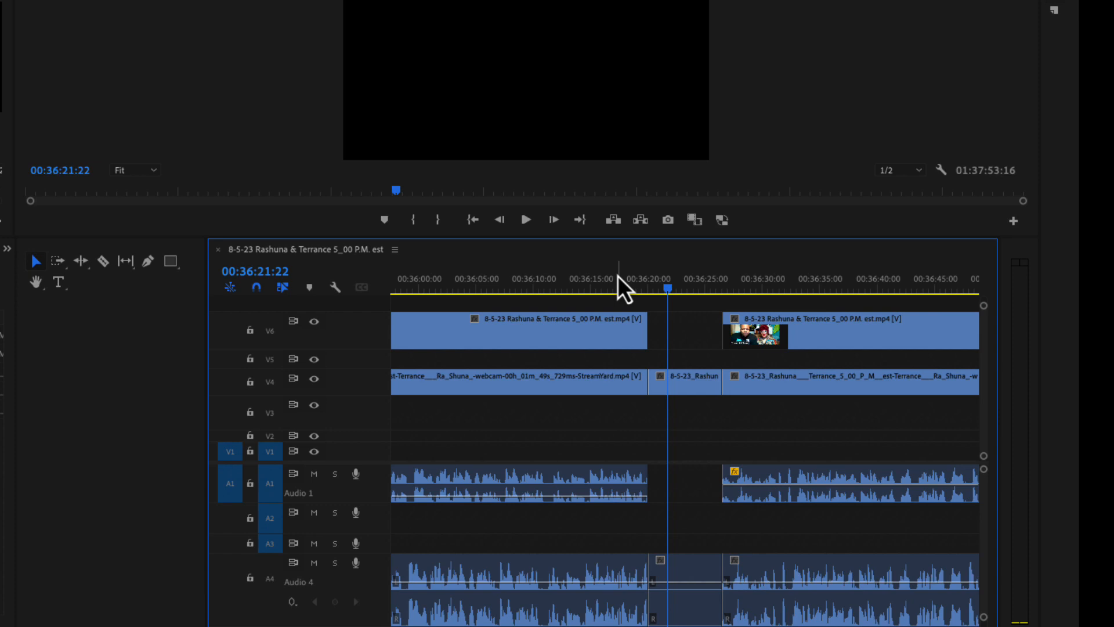
pyautogui.press('super+z')
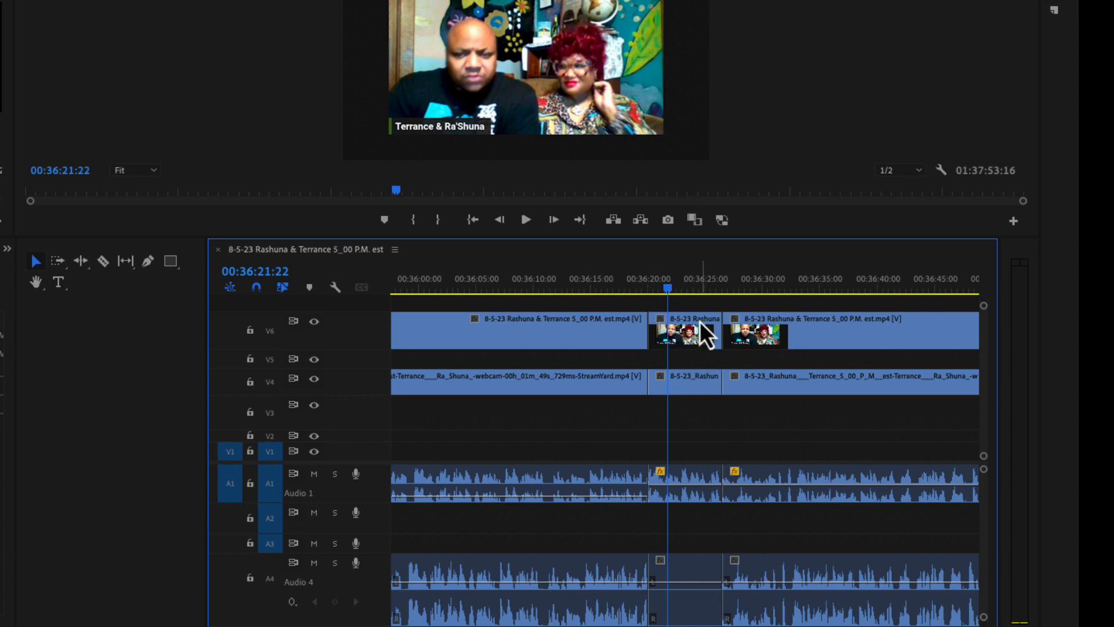
# Step: Compare the short V6 clip and A1 audio with the V4 clip and A4 audio below, and scrub to 00:36:27:03
pyautogui.click(679, 337)
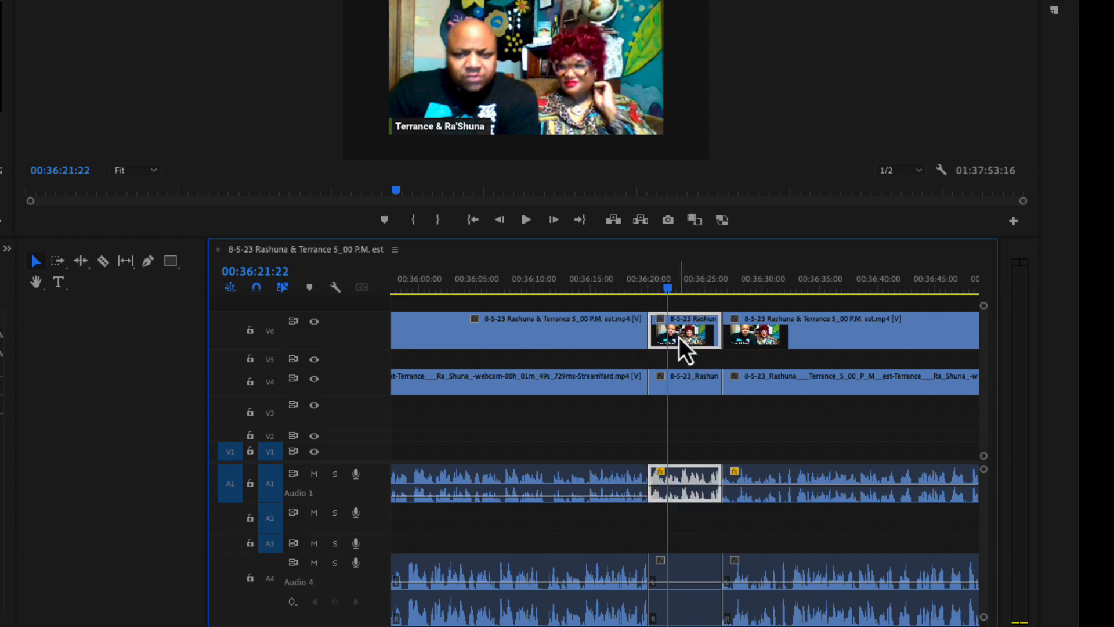
pyautogui.click(689, 598)
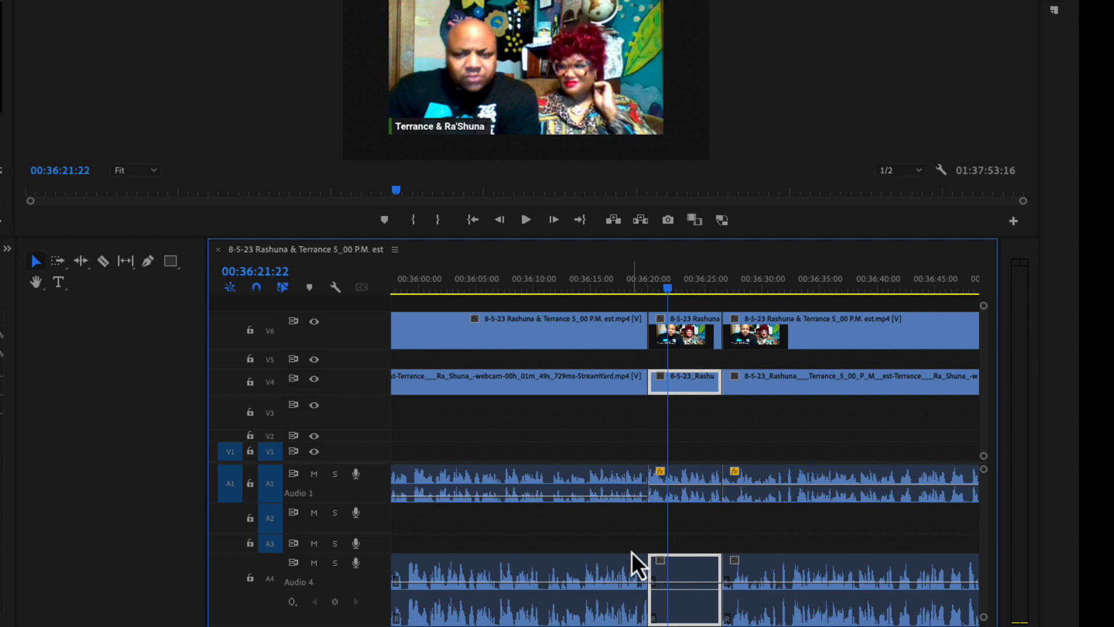
pyautogui.click(690, 336)
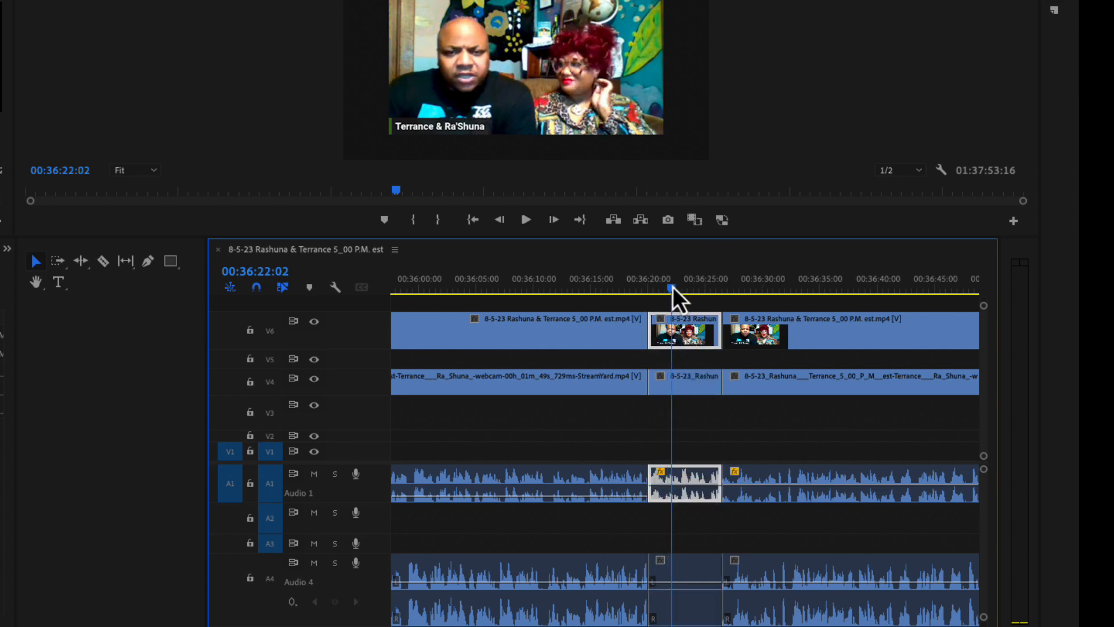
pyautogui.moveTo(673, 287); pyautogui.dragTo(730, 301)
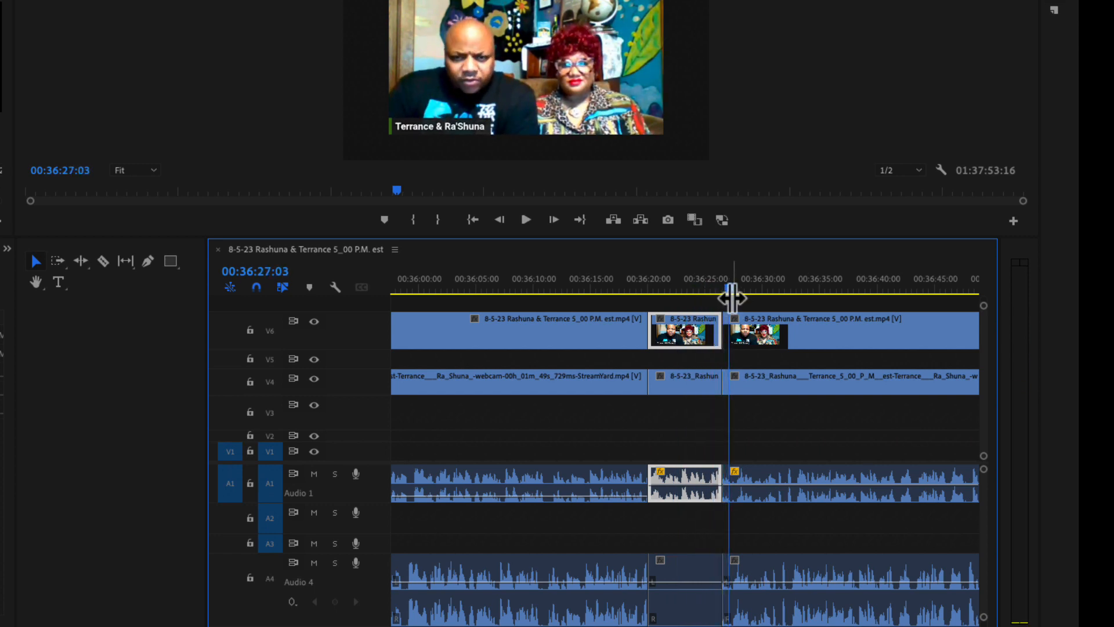
# Step: Place the playhead at 00:36:27:16 and delete the V6 clip following the short clip, with its linked A1 audio
pyautogui.press('-')
pyautogui.press('-')
pyautogui.press('=')
pyautogui.press('=')
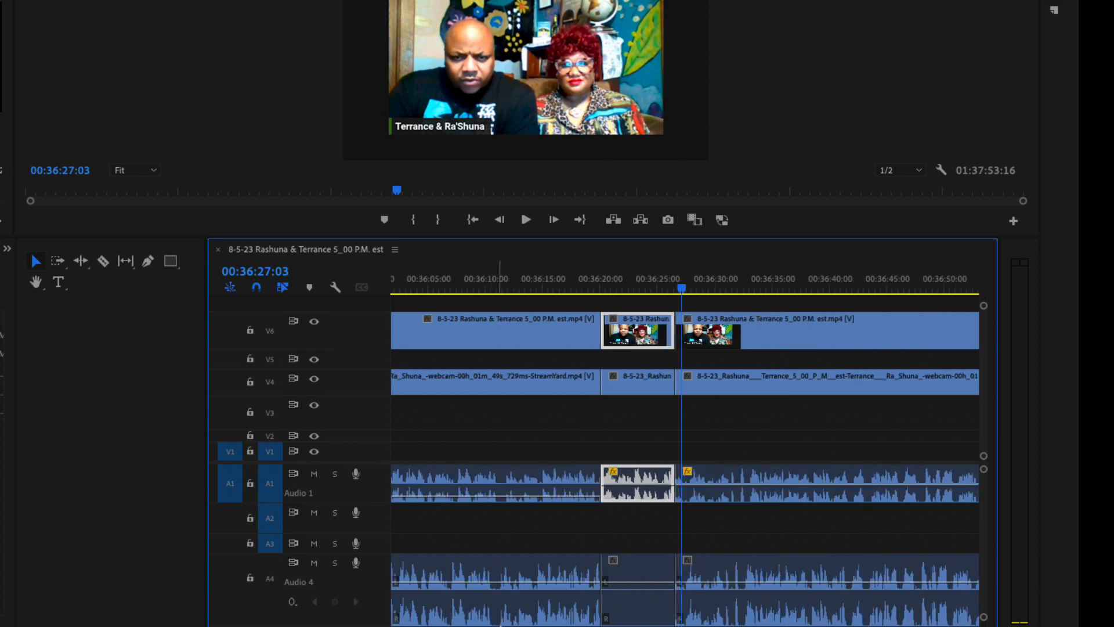
pyautogui.hscroll(-2, 685, 430)
pyautogui.hscroll(3, 685, 429)
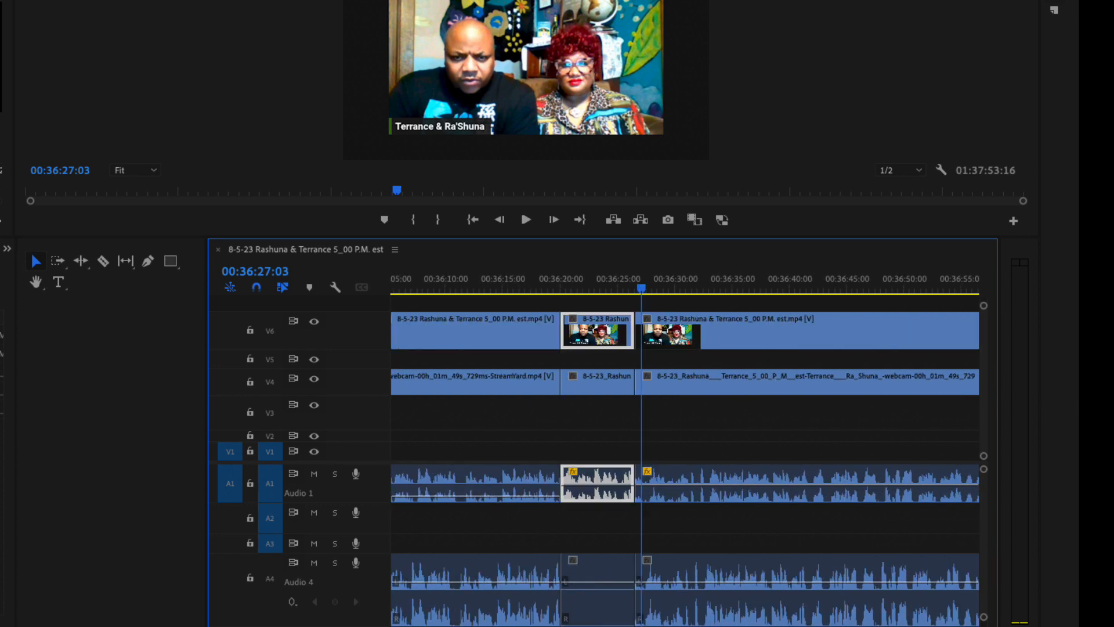
pyautogui.hscroll(1, 610, 550)
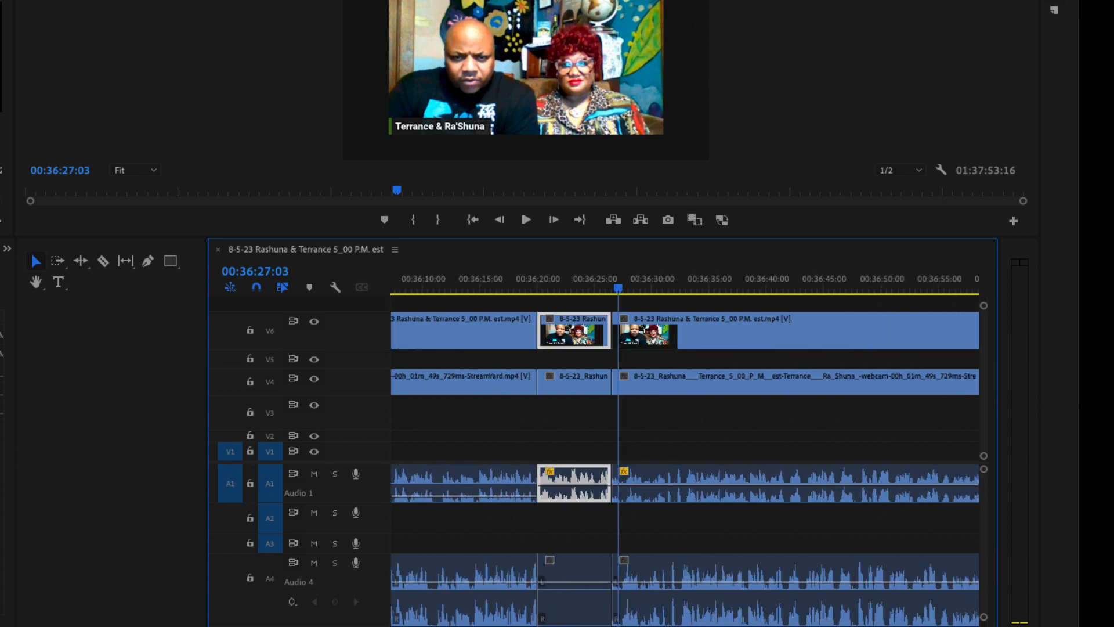
pyautogui.click(621, 291)
pyautogui.click(708, 337)
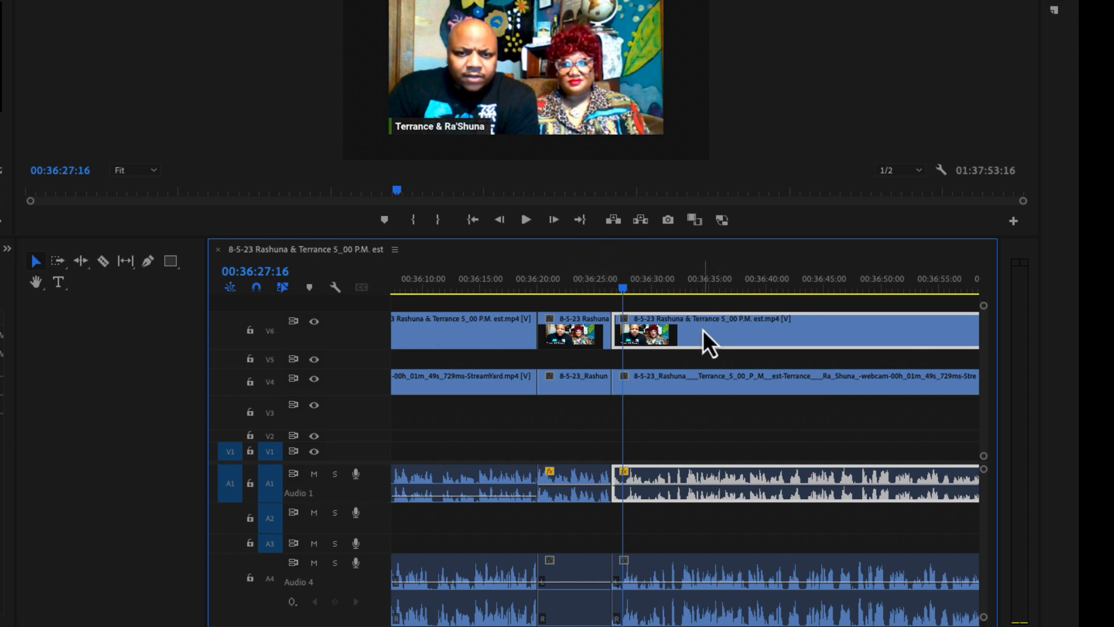
pyautogui.press('Delete')
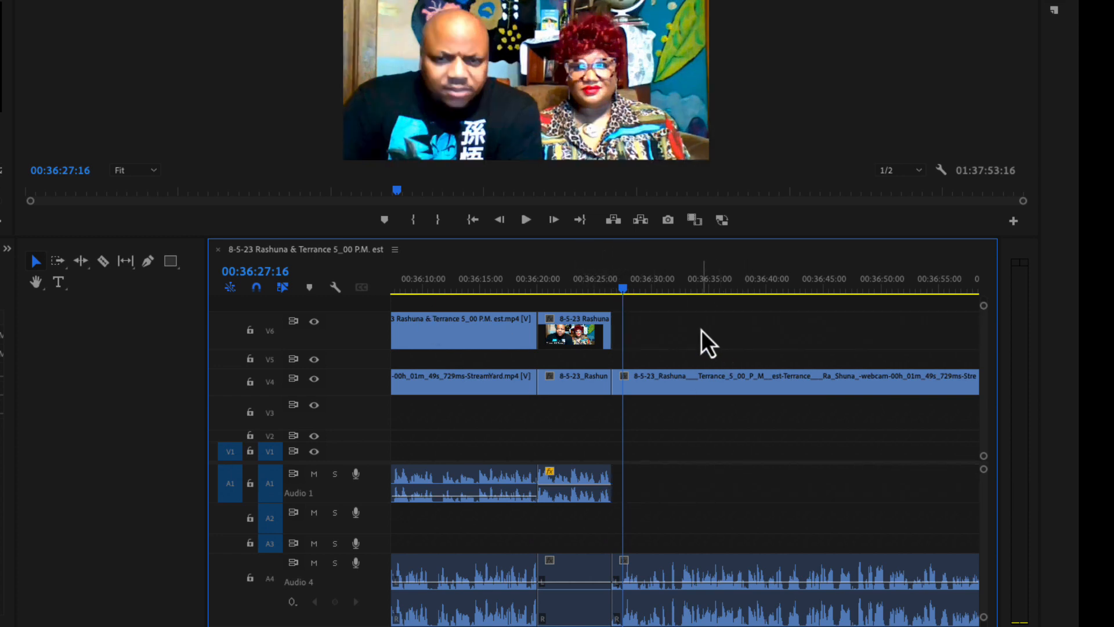
# Step: Play the V4 close-up under the new gap from the cut, stopping at 00:36:29:08
pyautogui.click(616, 289)
pyautogui.press('space')
pyautogui.moveTo(622, 294); pyautogui.dragTo(623, 297)
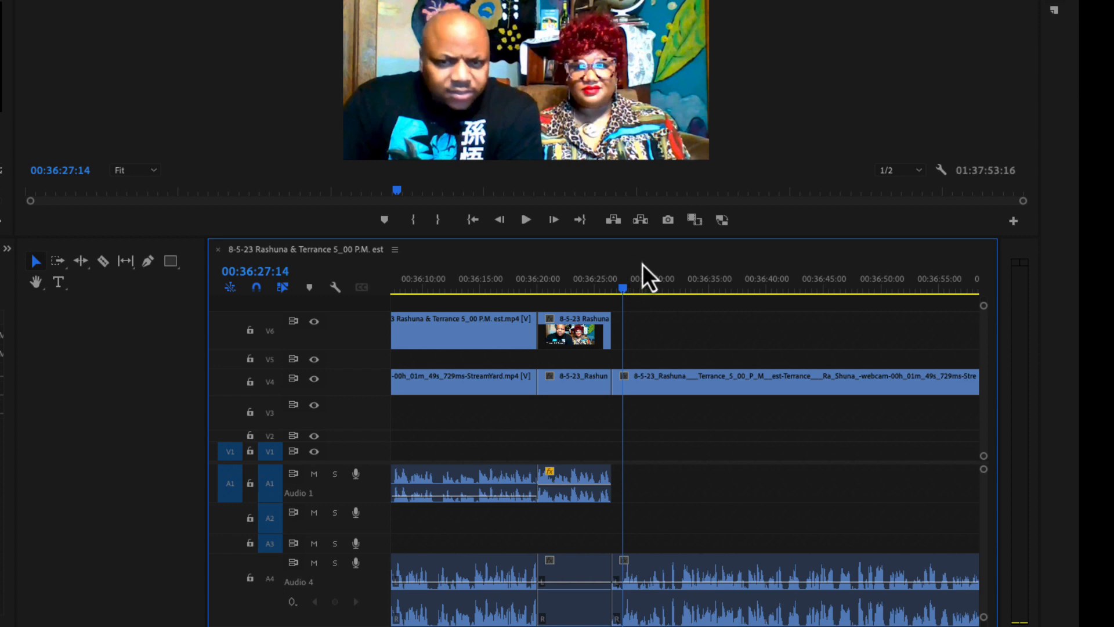
pyautogui.press('-')
pyautogui.press('-')
pyautogui.press('-')
pyautogui.press('space')
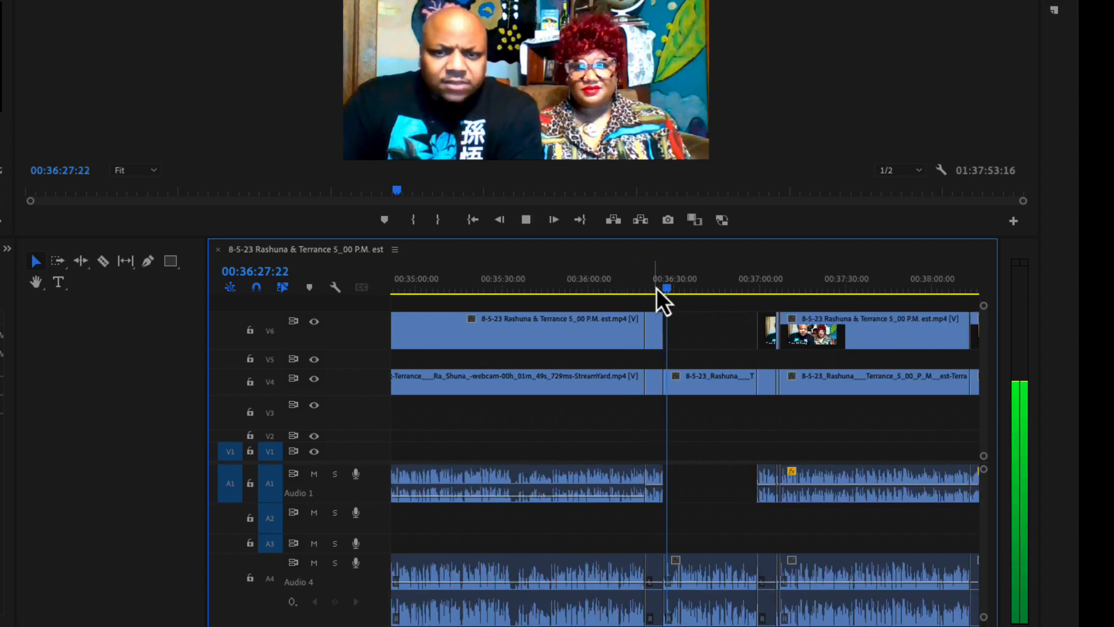
pyautogui.press('space')
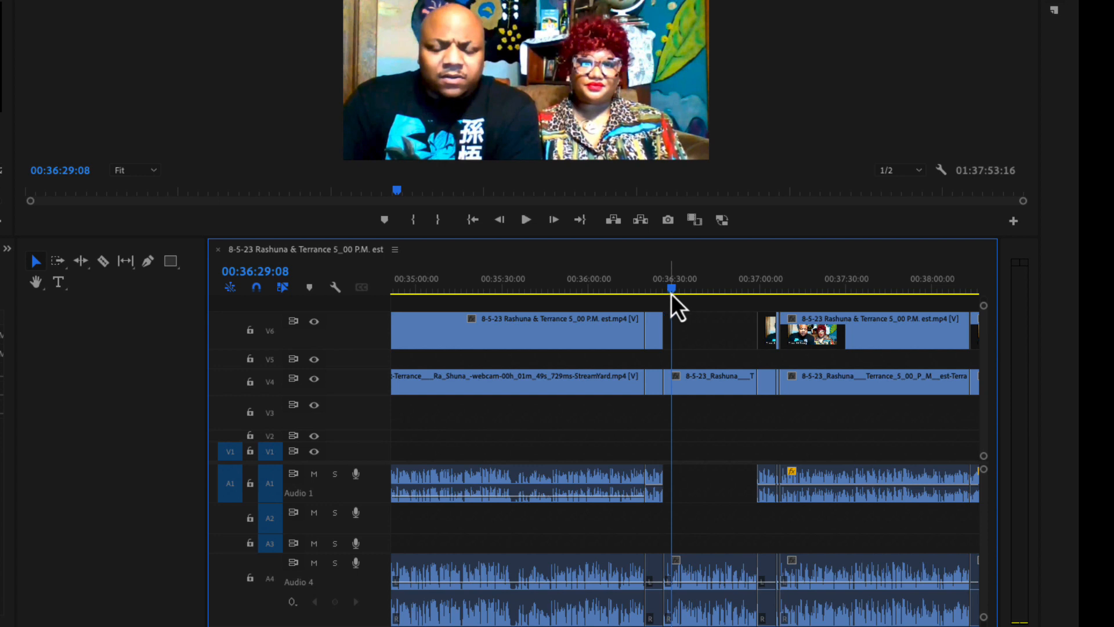
# Step: Scrub through the V6 gap by way of 00:36:51:23 to 00:36:57:02, just before the next V6 clip
pyautogui.moveTo(671, 293); pyautogui.dragTo(736, 305)
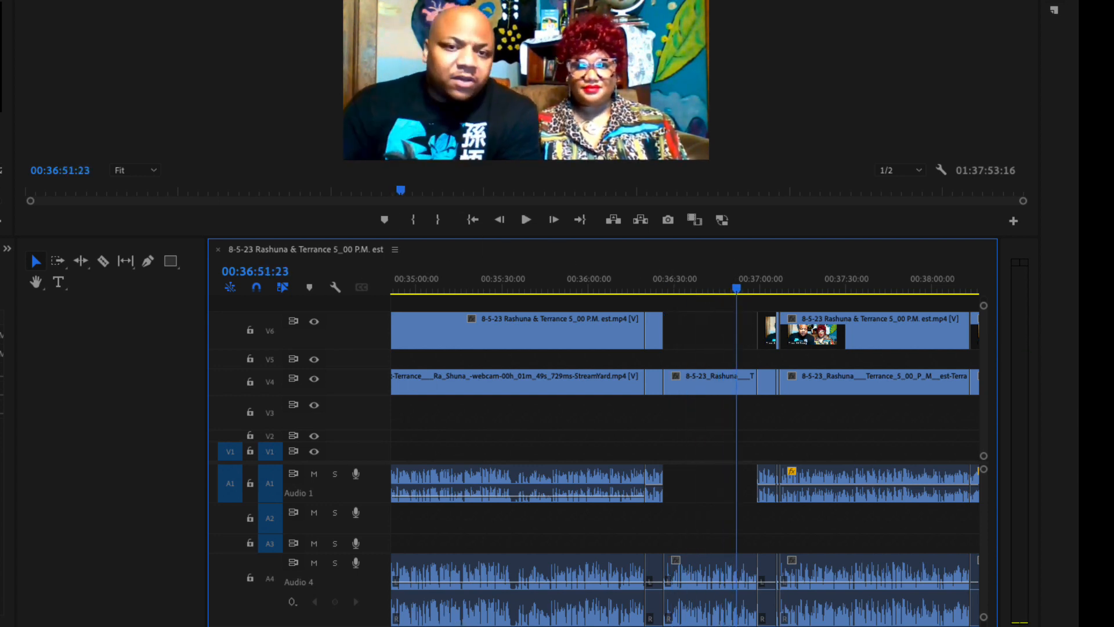
pyautogui.scroll(-10, 684, 453)
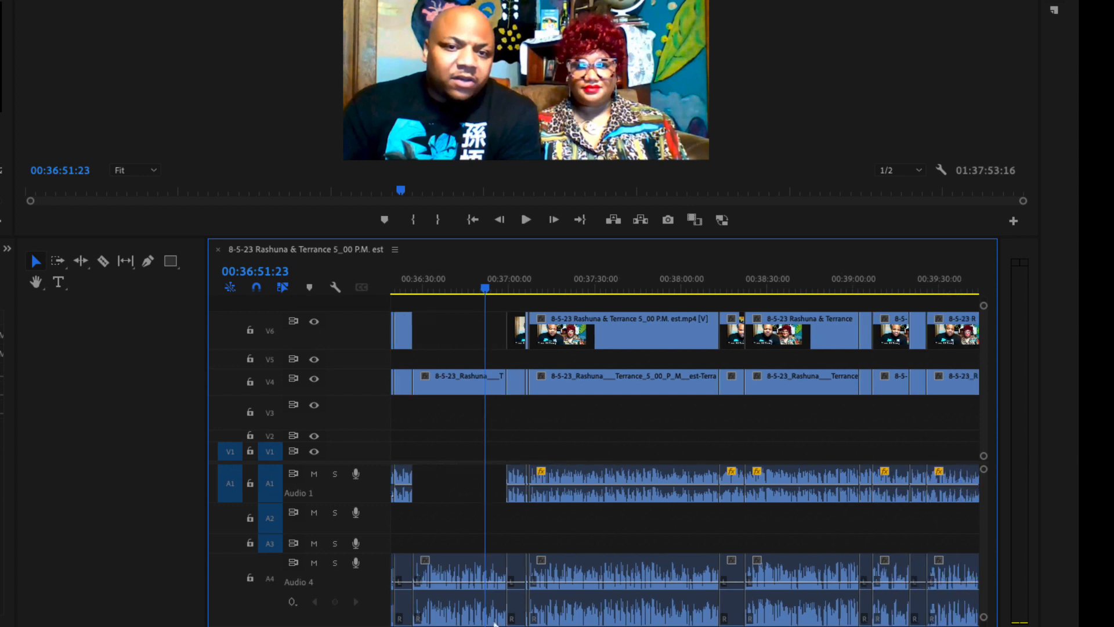
pyautogui.moveTo(489, 289)
pyautogui.mouseDown()
pyautogui.moveTo(522, 301)
pyautogui.moveTo(502, 302)
pyautogui.mouseUp()
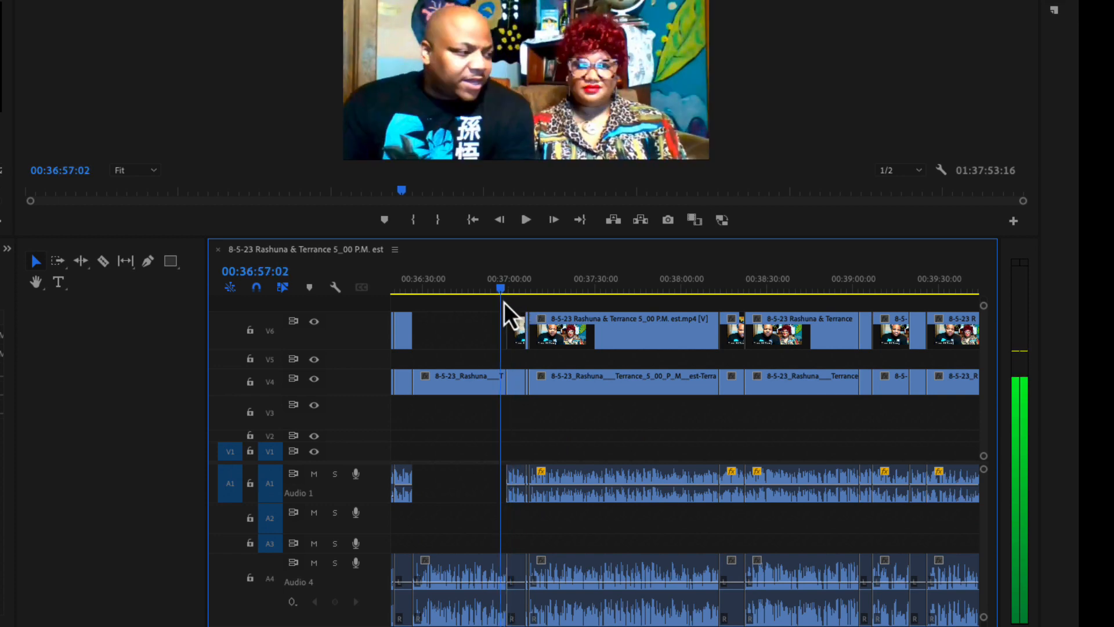
# Step: Try deleting the short V6 clip after the gap with its A1 audio, check 00:37:03:16, and undo the deletion
pyautogui.click(517, 339)
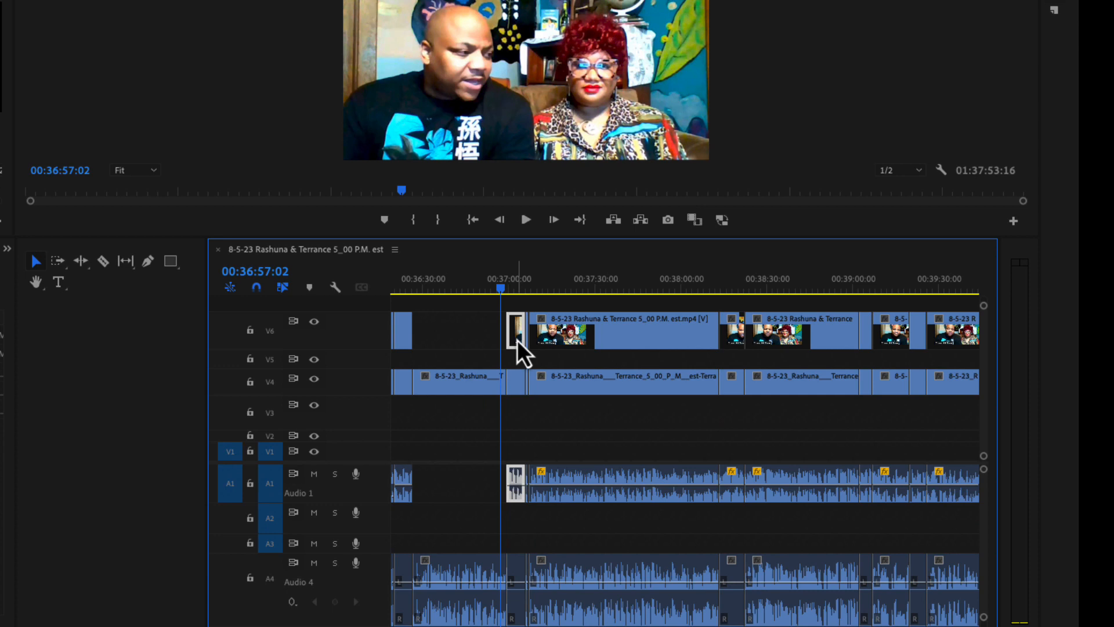
pyautogui.press('Delete')
pyautogui.moveTo(503, 290); pyautogui.dragTo(521, 296)
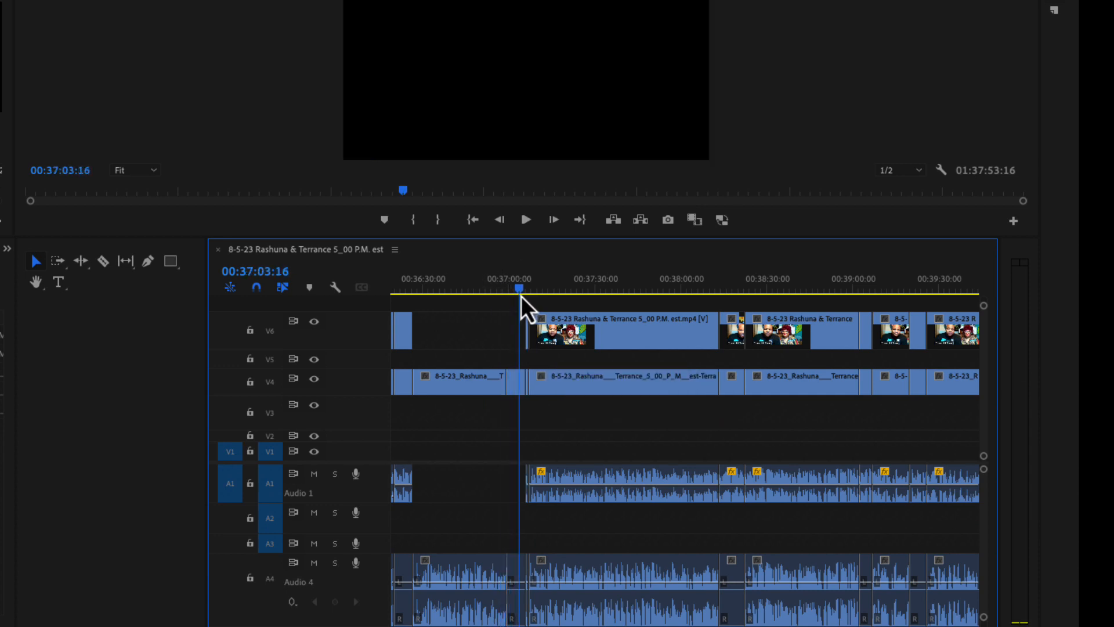
pyautogui.hotkey('ctrl', 'z')
# Step: Select the V4 clip and its A4 audio at 00:37:03:16 to compare their waveform with the A1 audio above
pyautogui.press('=')
pyautogui.press('=')
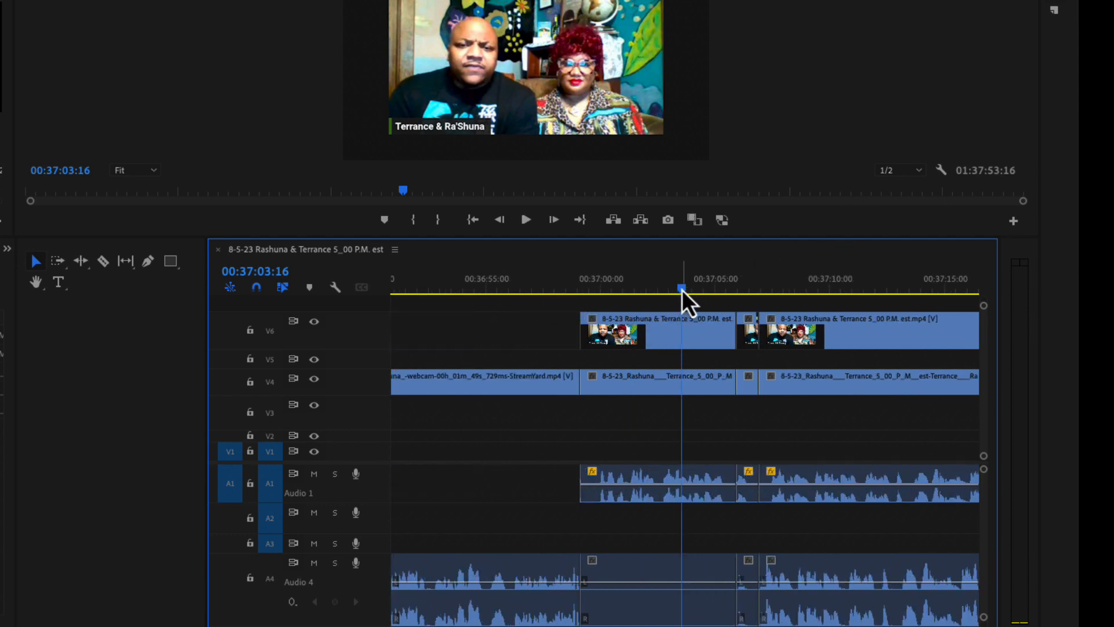
pyautogui.click(639, 576)
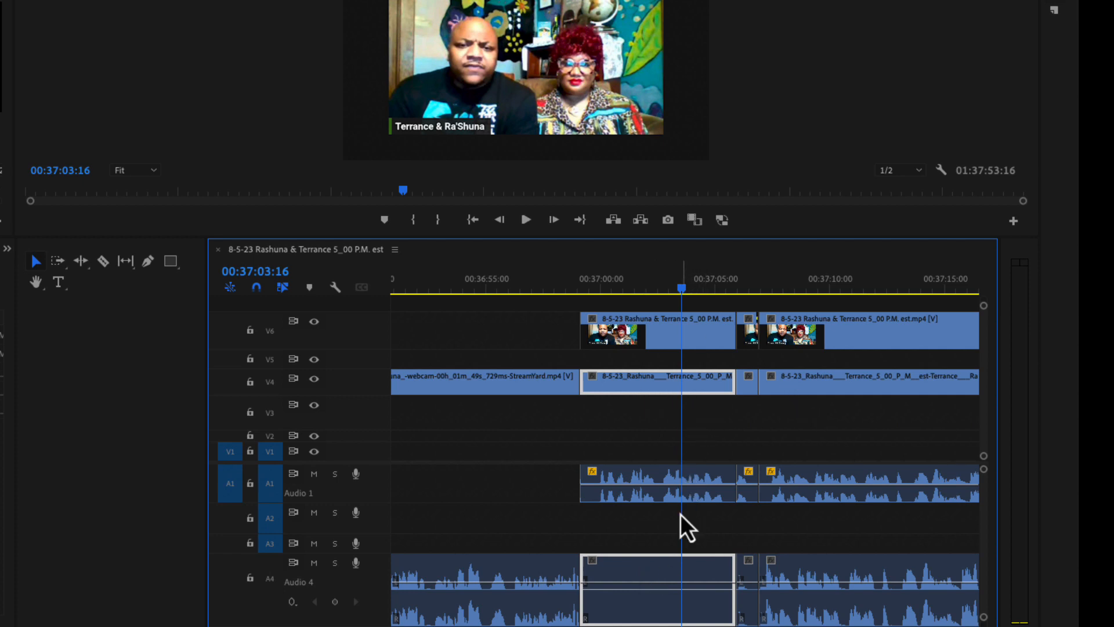
pyautogui.press('-')
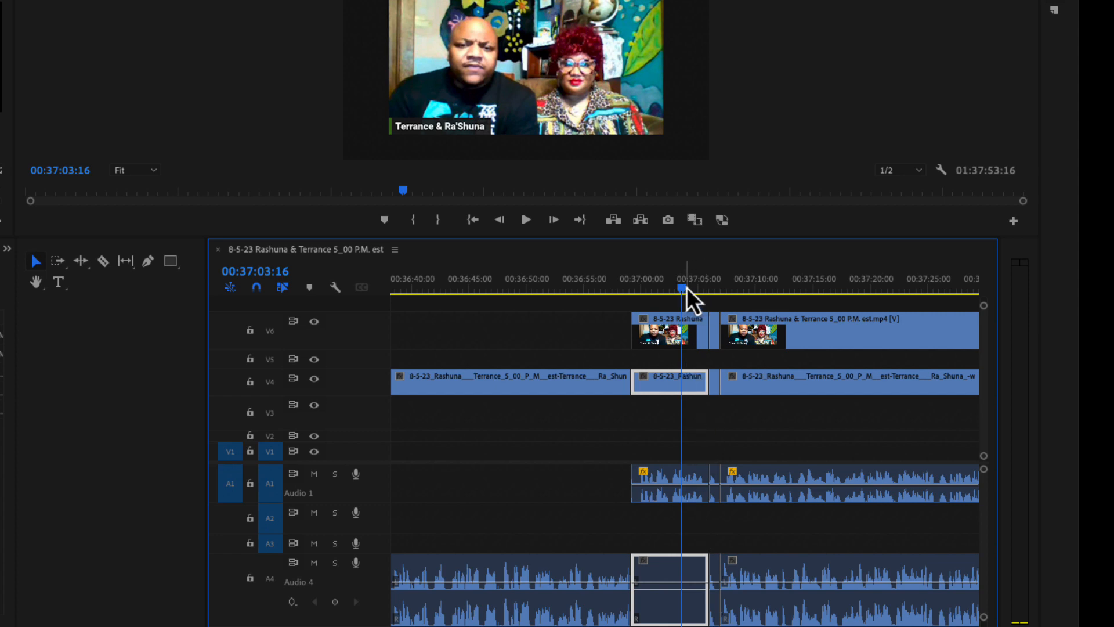
# Step: Try deleting the very short V6 clip at 00:37:06:01 with its A1 audio, and undo the deletion
pyautogui.moveTo(687, 288); pyautogui.dragTo(711, 298)
pyautogui.press('=')
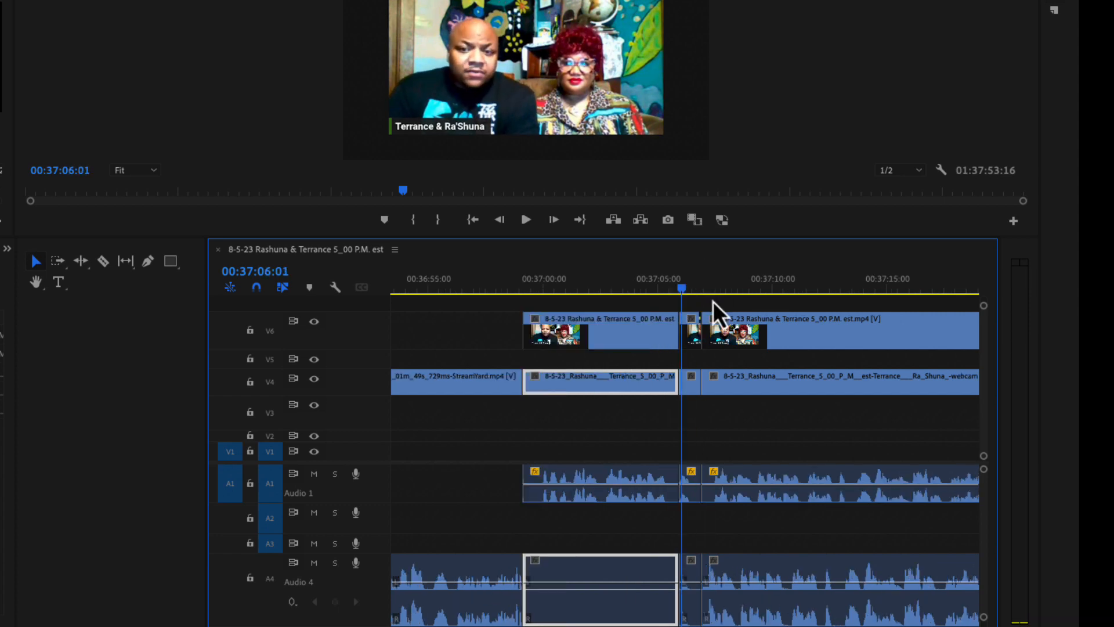
pyautogui.press('=')
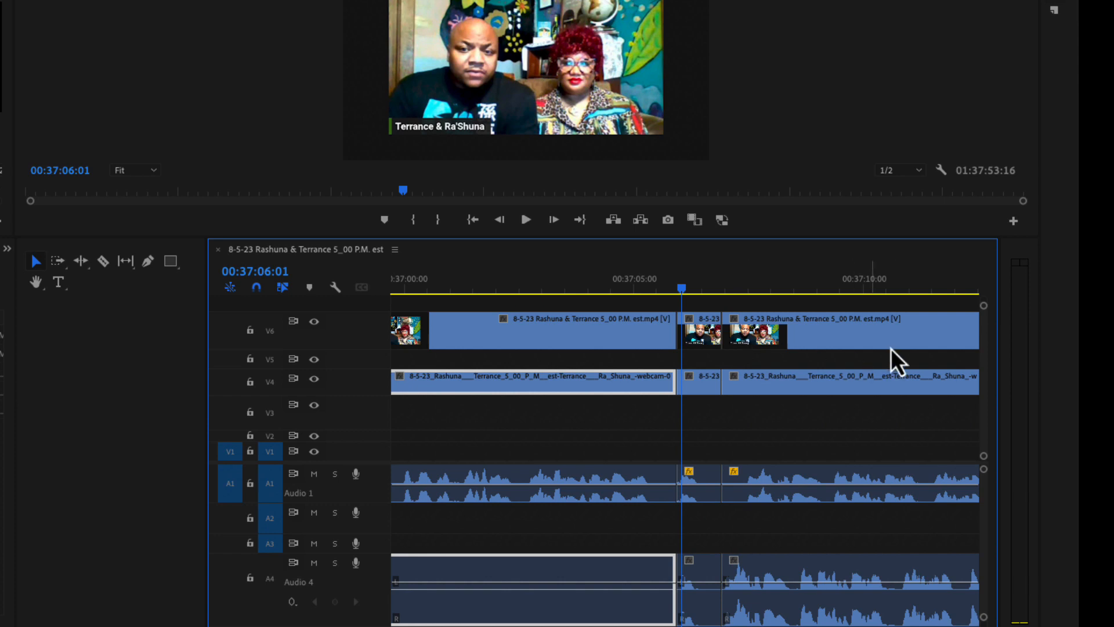
pyautogui.click(709, 335)
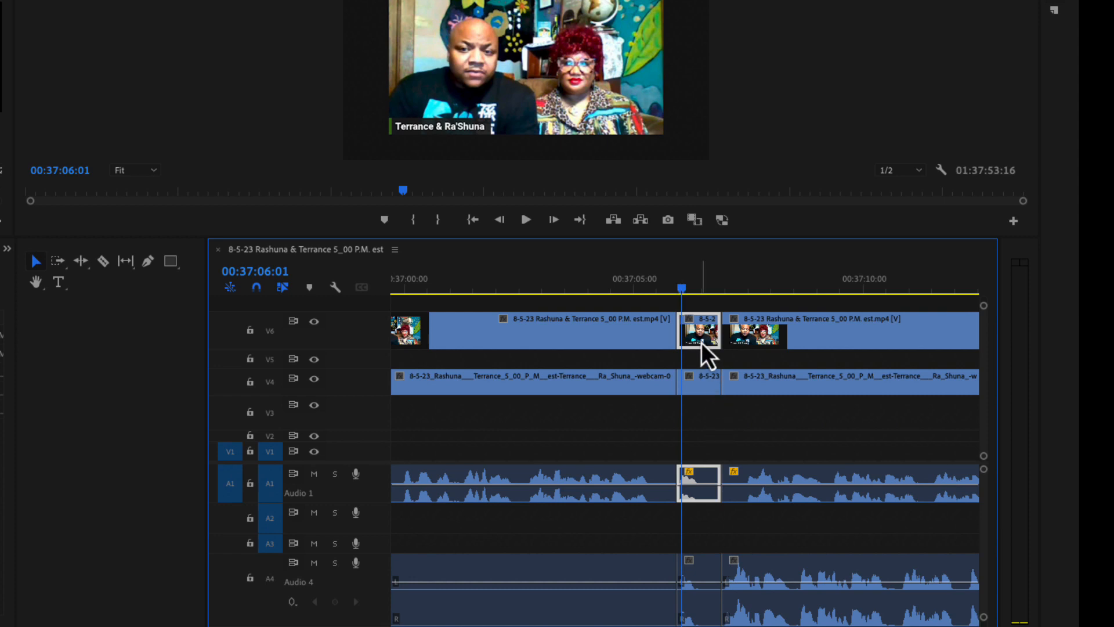
pyautogui.press('Delete')
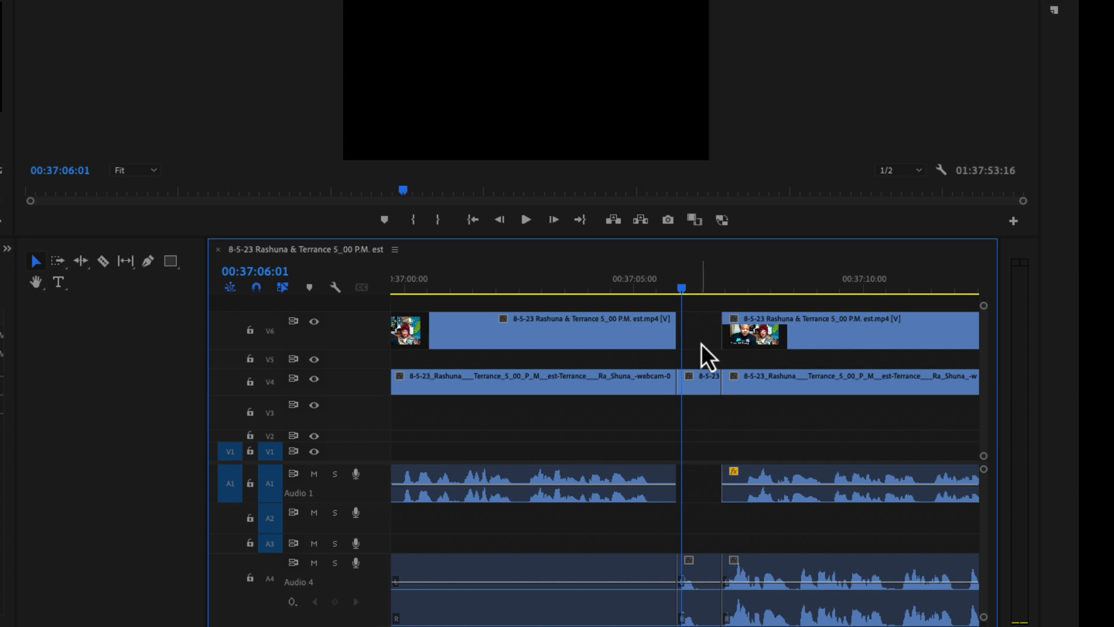
pyautogui.hotkey('ctrl', 'z')
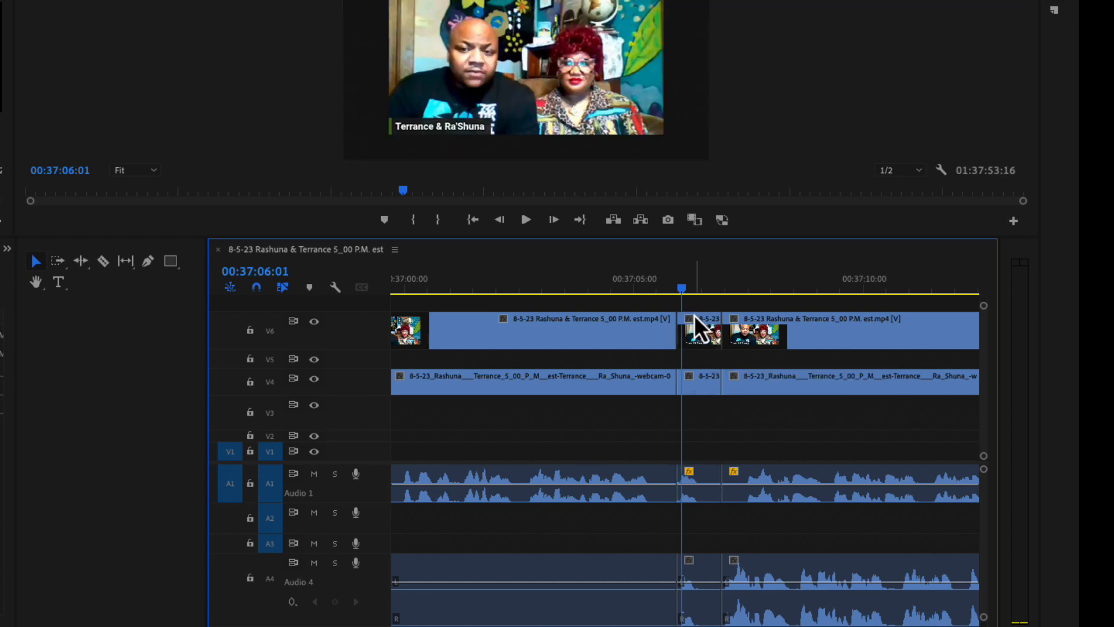
# Step: Play through the very short V6 clip into the following clip, stopping at 00:37:08:25
pyautogui.press('space')
pyautogui.click(636, 291)
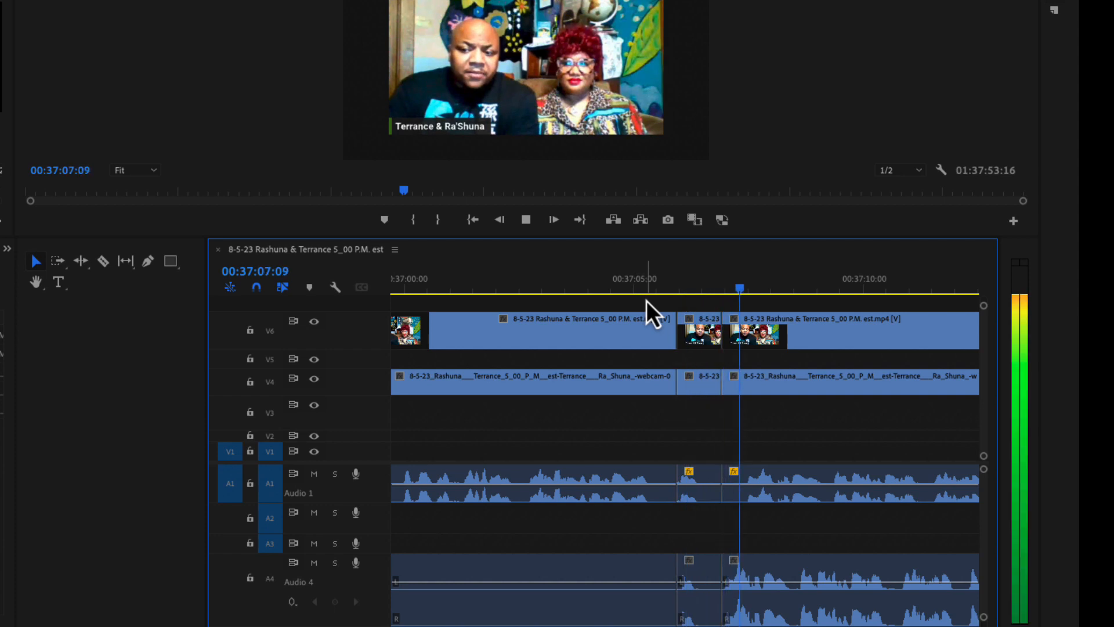
pyautogui.press('space')
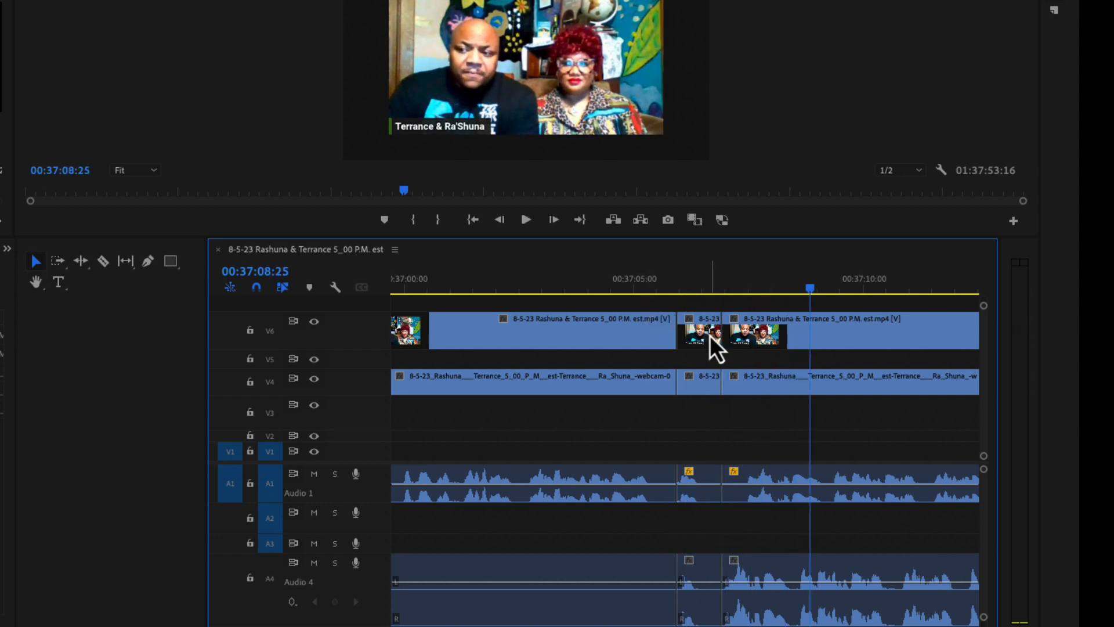
# Step: Scrub to 00:37:29:18 and select the long V6 clip there with its linked A1 audio
pyautogui.press('-')
pyautogui.press('-')
pyautogui.press('-')
pyautogui.press('=')
pyautogui.press('=')
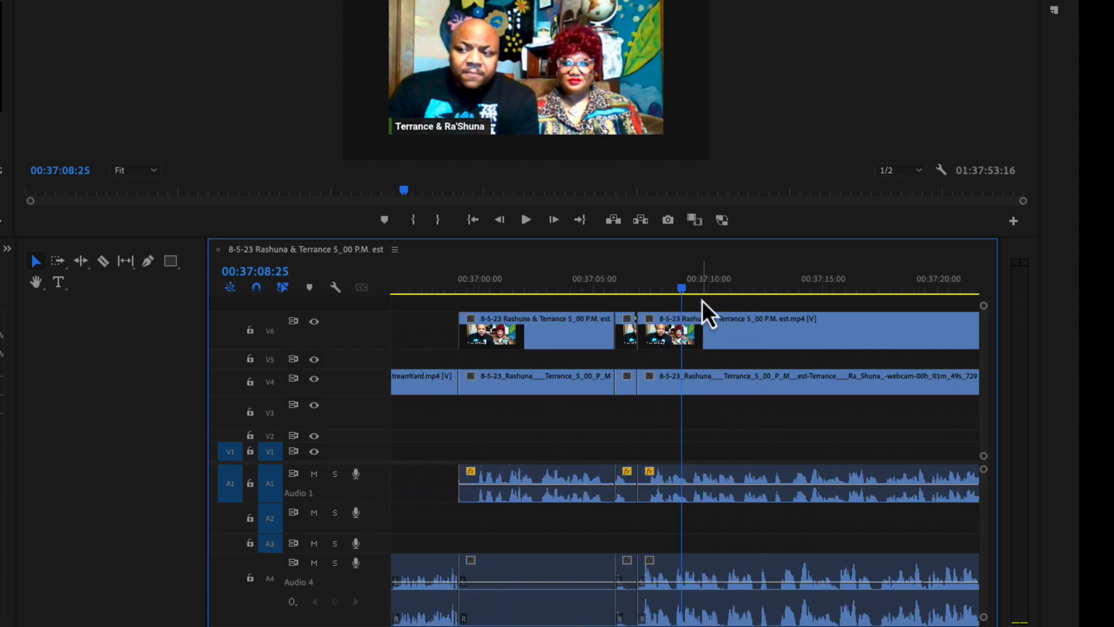
pyautogui.moveTo(684, 291); pyautogui.dragTo(740, 339)
pyautogui.press('-')
pyautogui.press('-')
pyautogui.press('-')
pyautogui.click(767, 345)
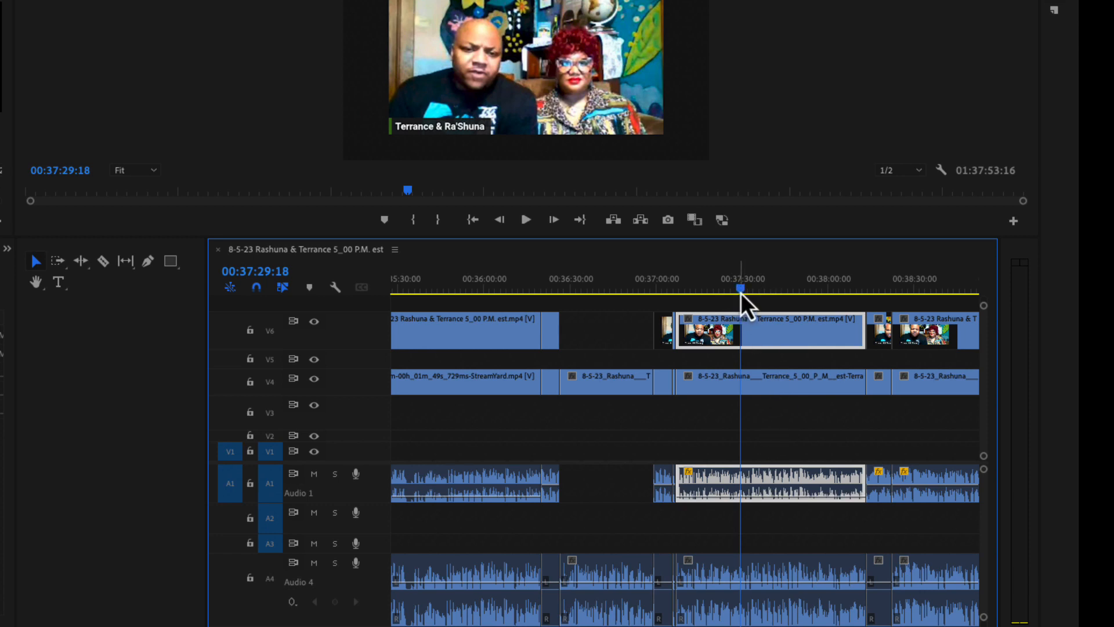
# Step: Scrub back within the selected long V6 clip to about 00:37:22 and play it to 00:37:23:07
pyautogui.moveTo(732, 288); pyautogui.dragTo(720, 288)
pyautogui.press('space')
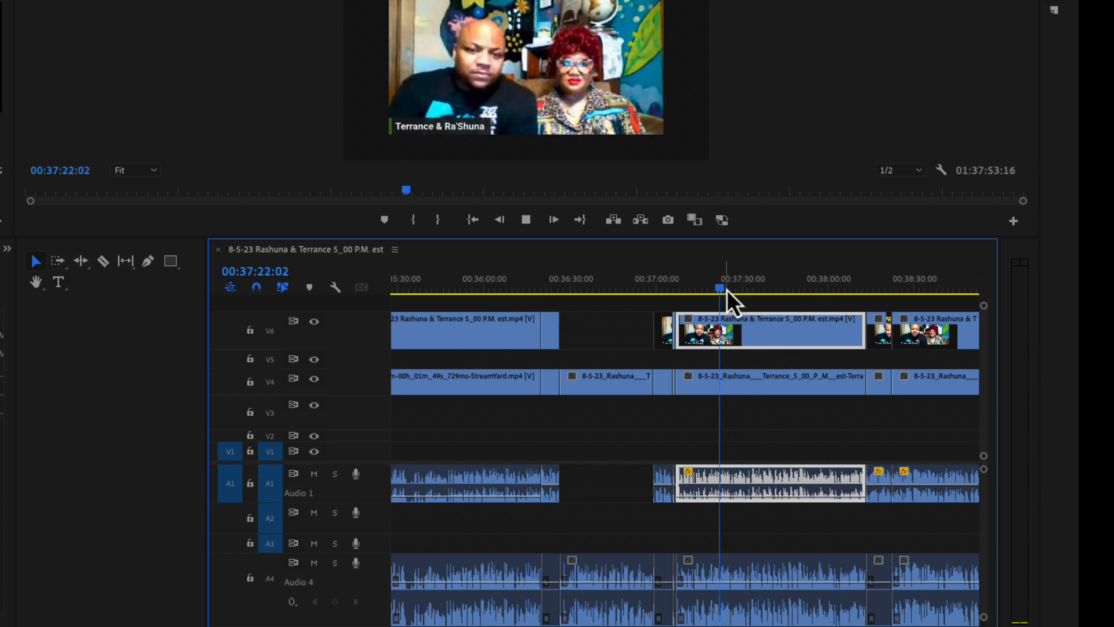
pyautogui.press('space')
pyautogui.press('space')
pyautogui.press('space')
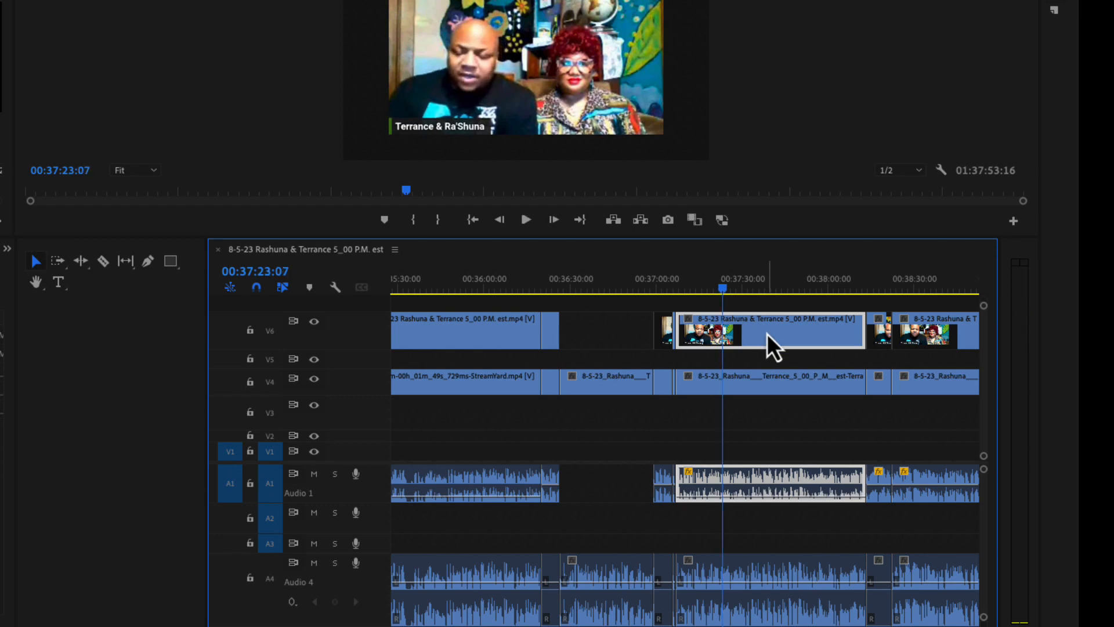
# Step: Scrub ahead to 00:38:27:23 and select the V6 clip there with its linked A1 audio
pyautogui.hscroll(5, 590, 335)
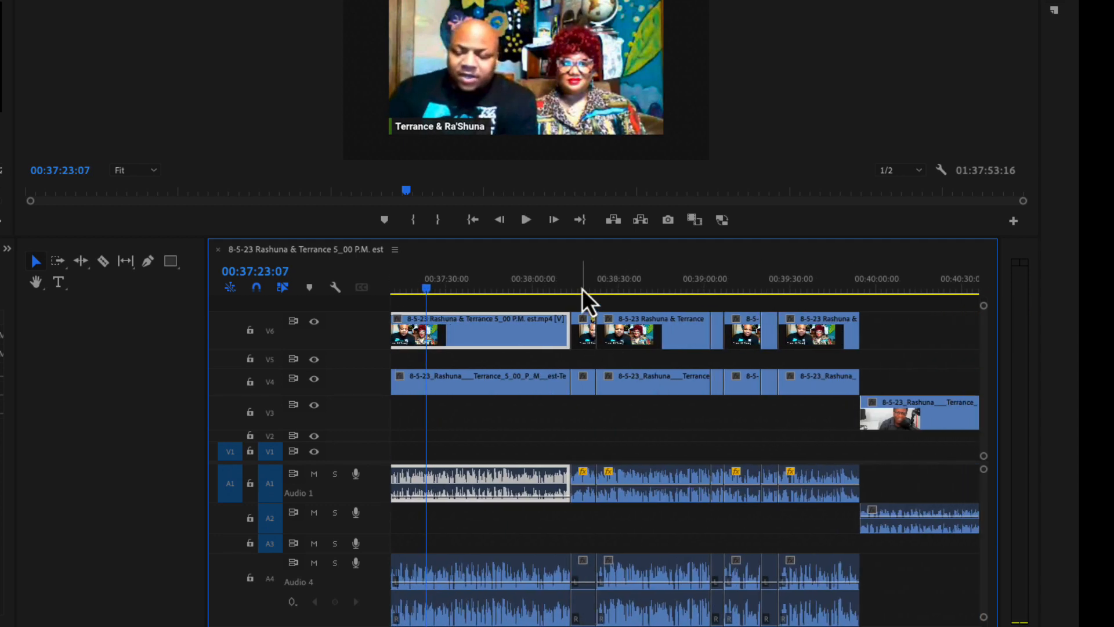
pyautogui.moveTo(583, 288); pyautogui.dragTo(612, 305)
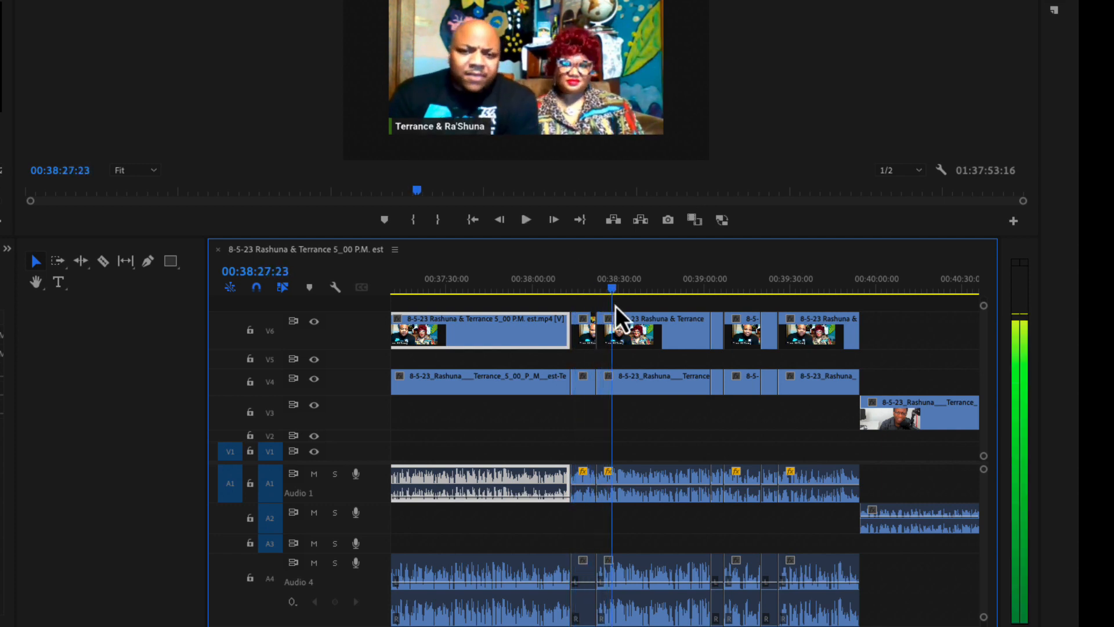
pyautogui.click(628, 336)
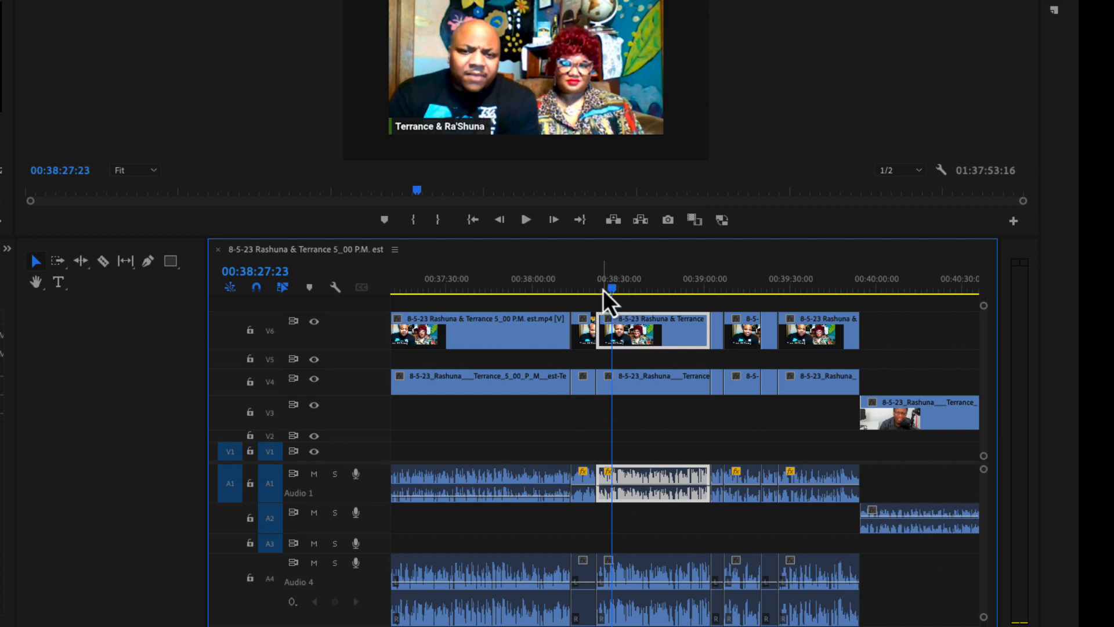
# Step: Compare the short V4 clip and A4 audio at 00:38:18:18 with the following V6 clip and A1 audio at 00:38:30:14
pyautogui.click(583, 614)
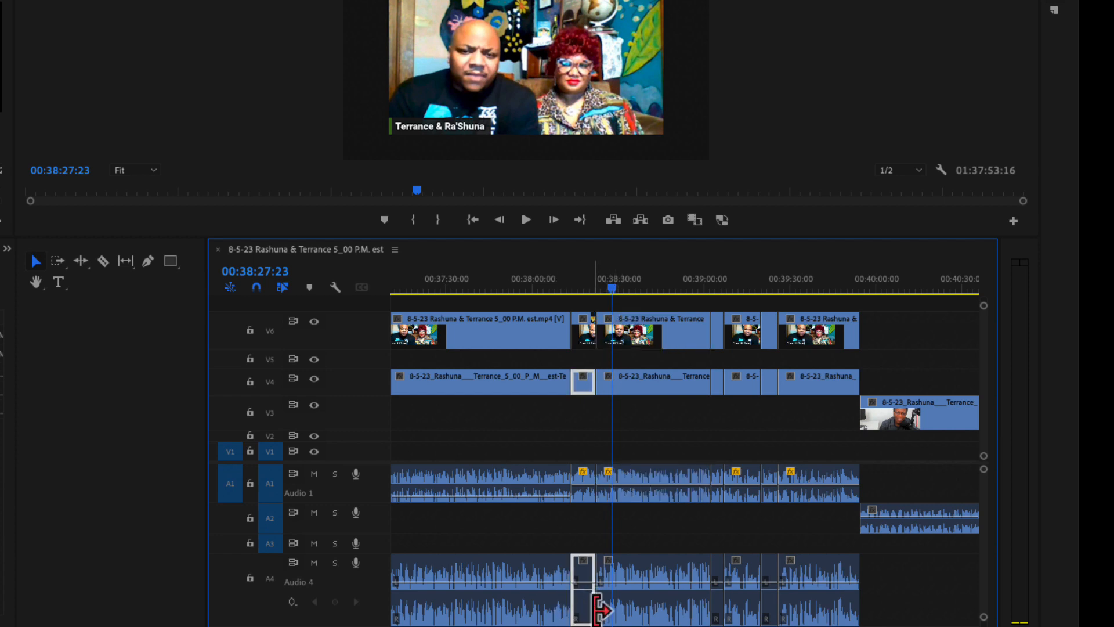
pyautogui.moveTo(614, 291); pyautogui.dragTo(586, 293)
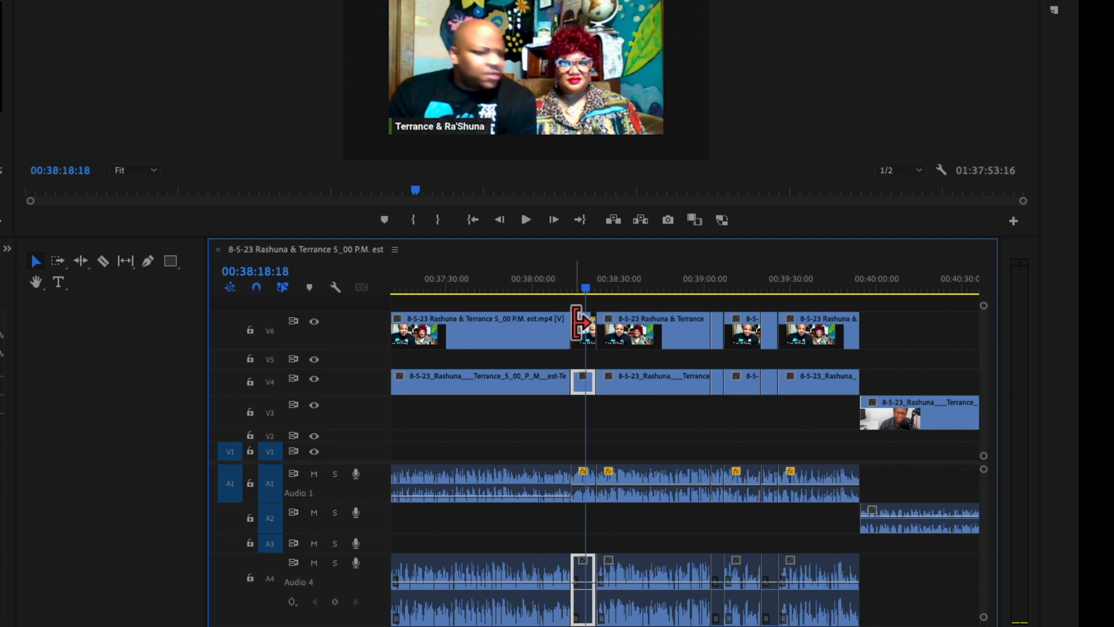
pyautogui.moveTo(588, 291); pyautogui.dragTo(620, 293)
pyautogui.moveTo(649, 485); pyautogui.dragTo(650, 500)
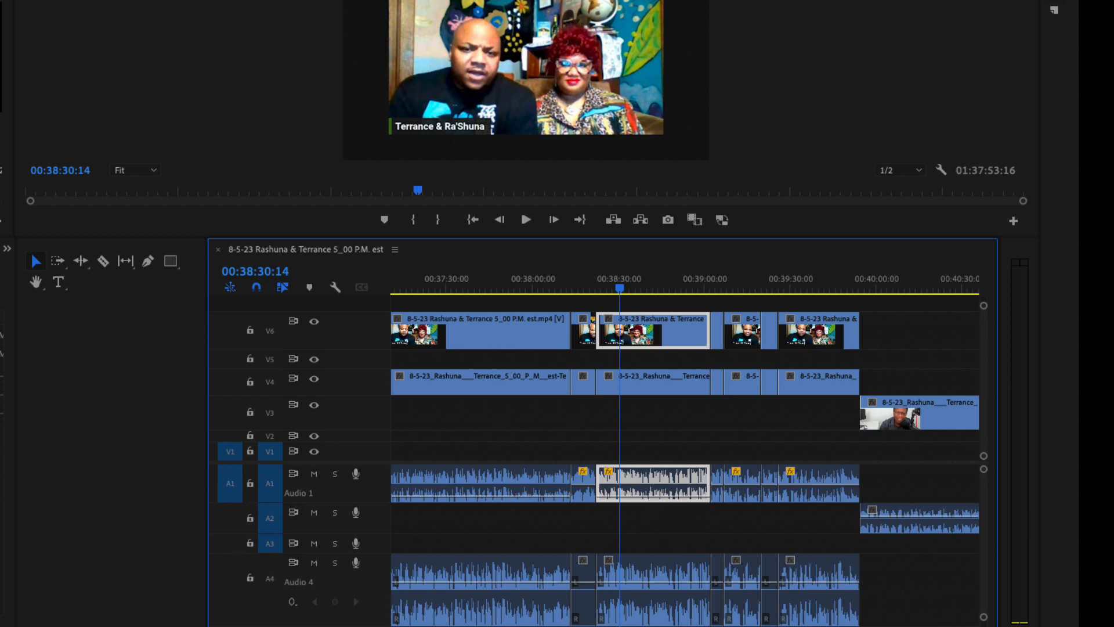
# Step: Play the selected V6 clip from 00:38:30:14 to 00:38:33:08
pyautogui.hscroll(3, 685, 459)
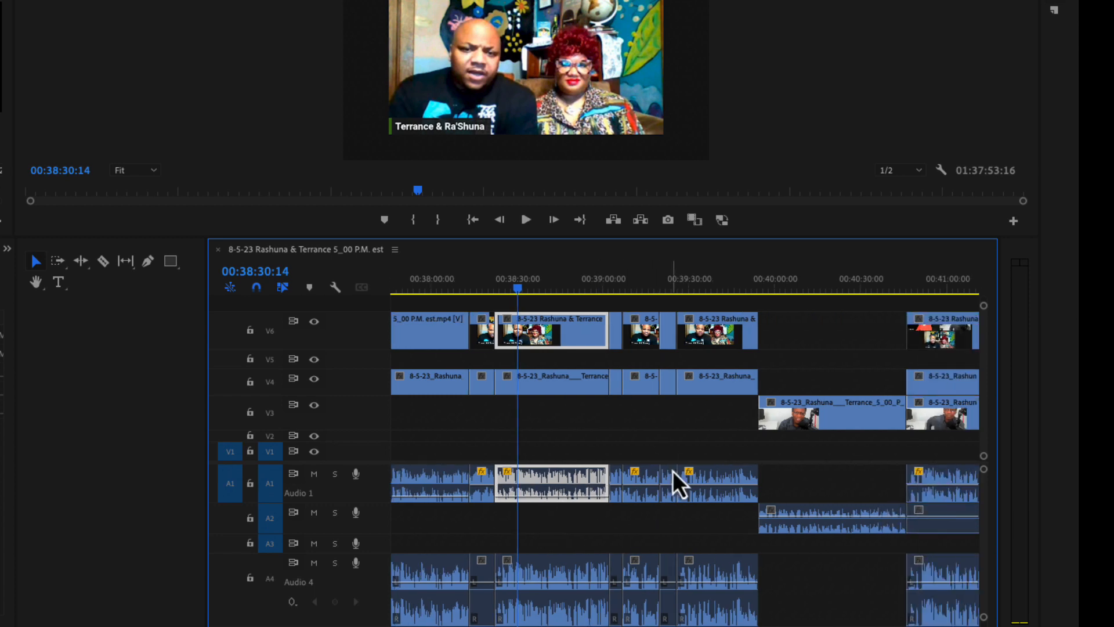
pyautogui.press('=')
pyautogui.press('space')
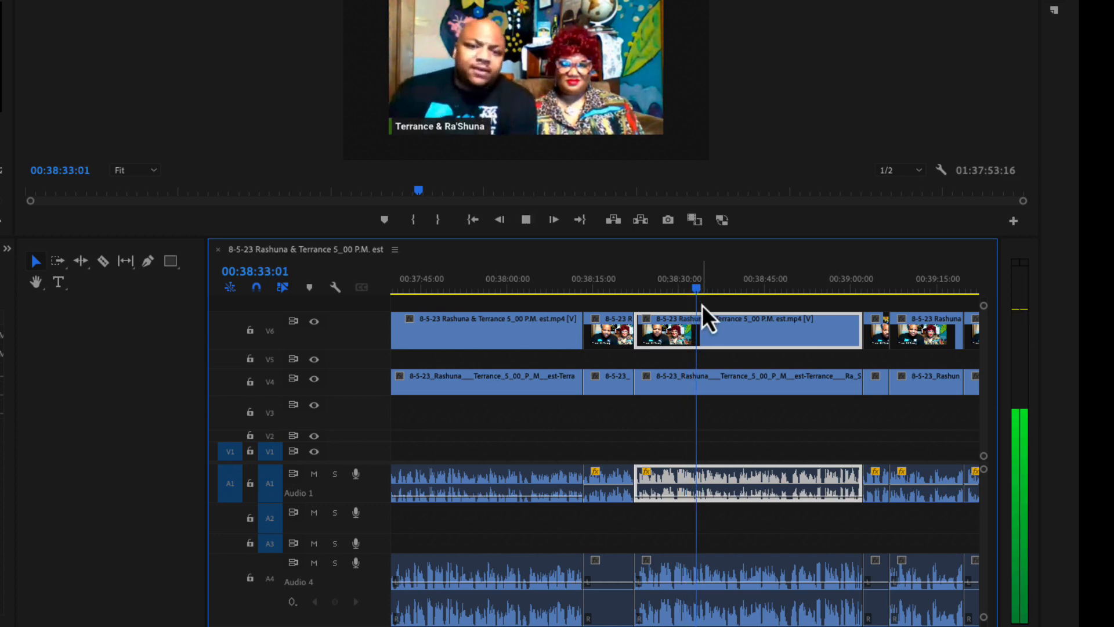
pyautogui.press('space')
# Step: Select the short V6 clip at 00:39:02:18 with its linked A1 audio and play it from 00:39:02:05 to 00:39:05:16
pyautogui.hscroll(5, 729, 386)
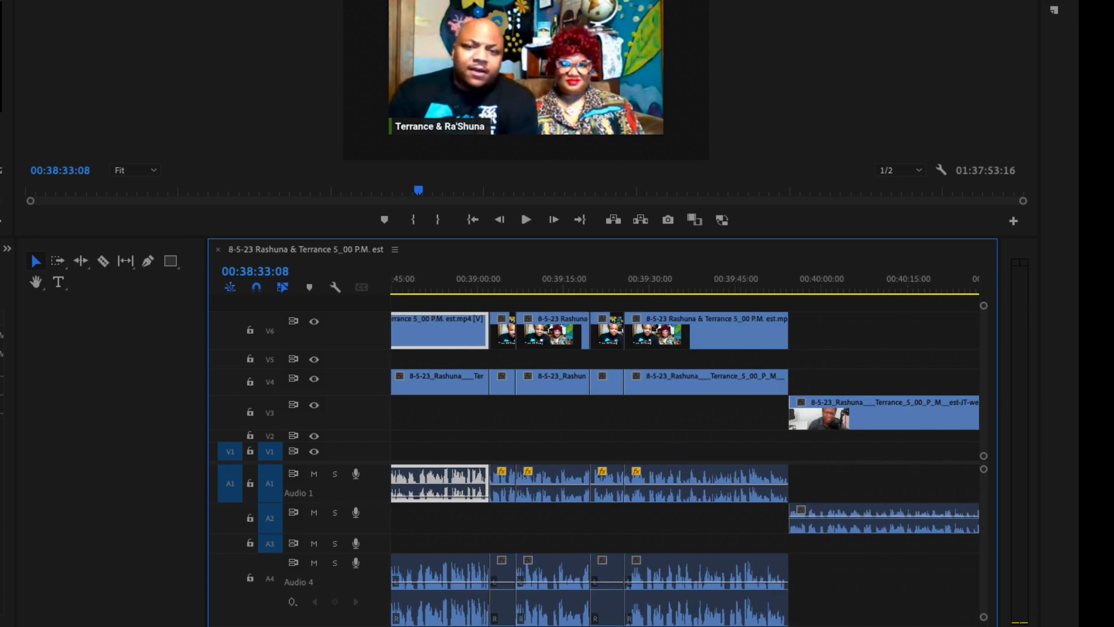
pyautogui.click(701, 332)
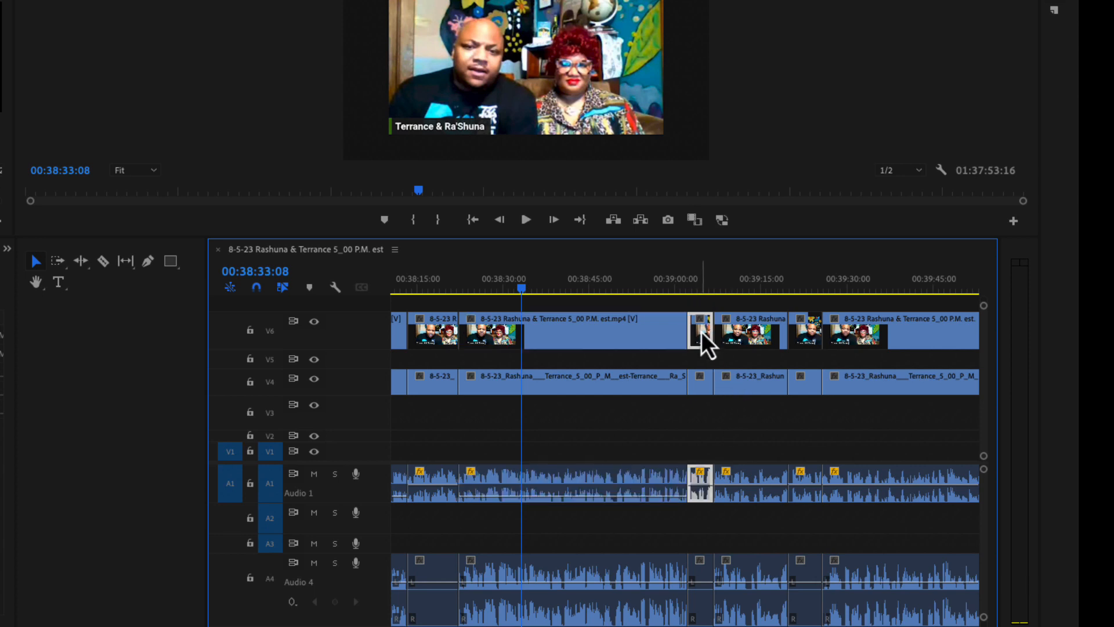
pyautogui.click(694, 292)
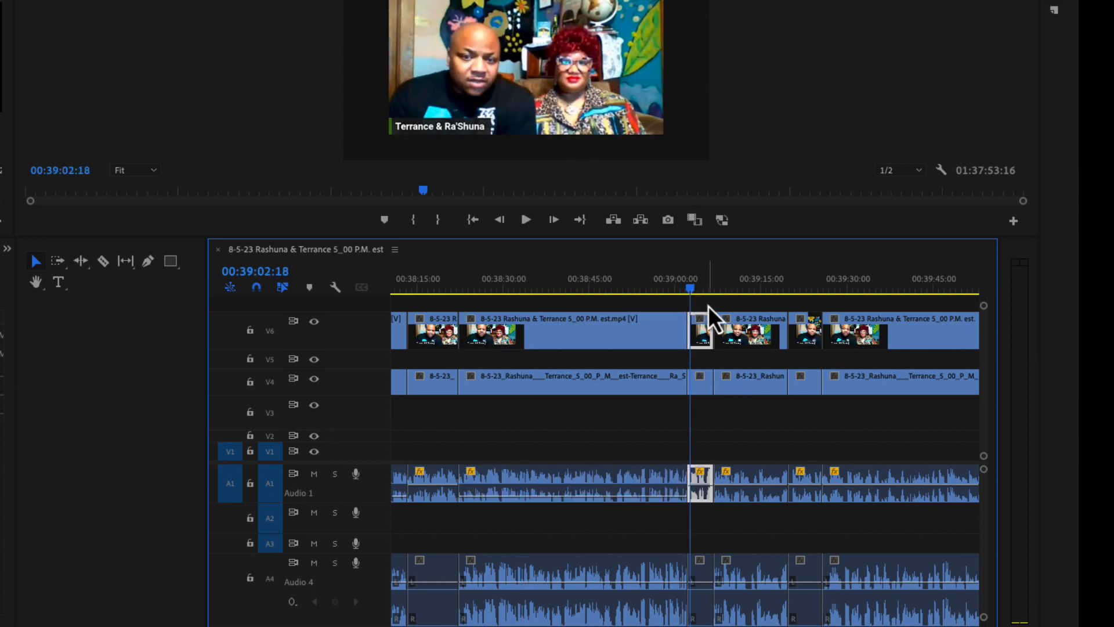
pyautogui.press('=')
pyautogui.press('=')
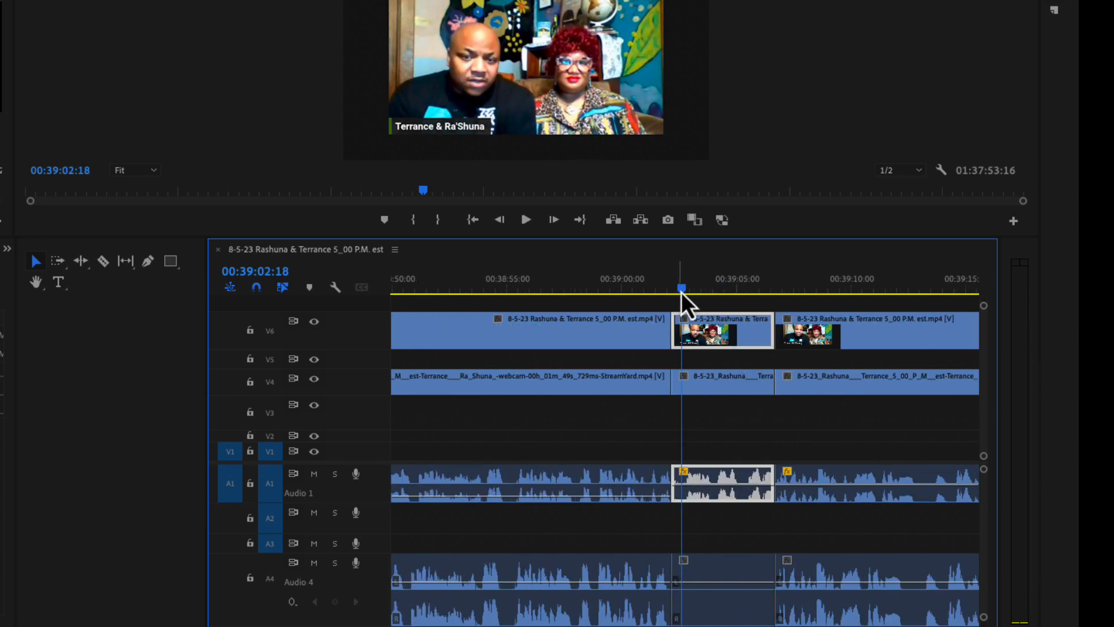
pyautogui.moveTo(681, 291); pyautogui.dragTo(672, 290)
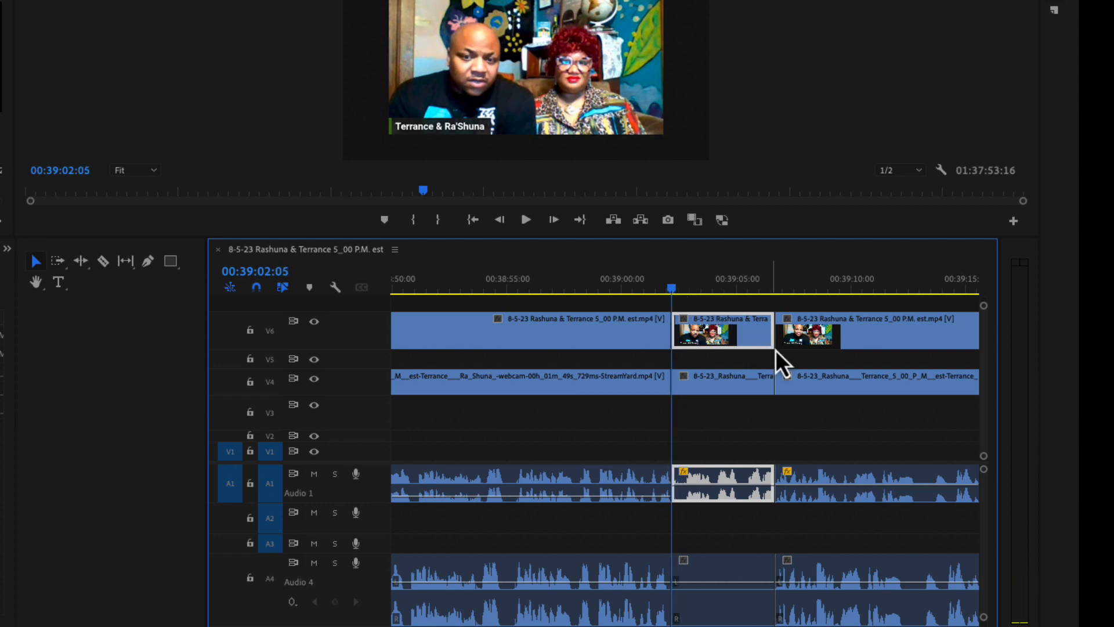
pyautogui.press('space')
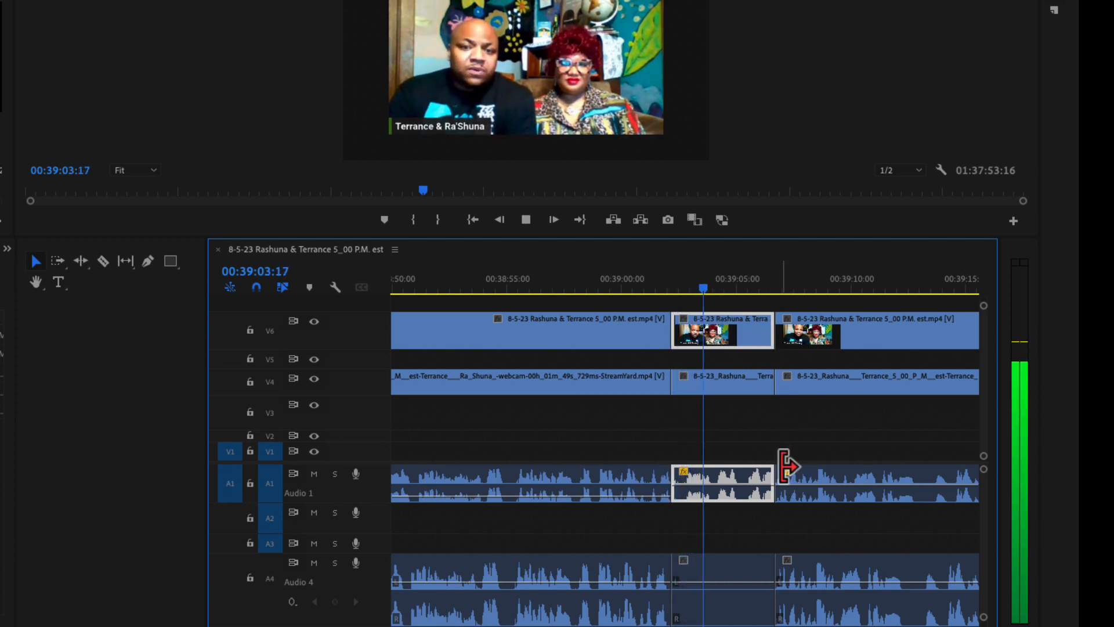
pyautogui.press('space')
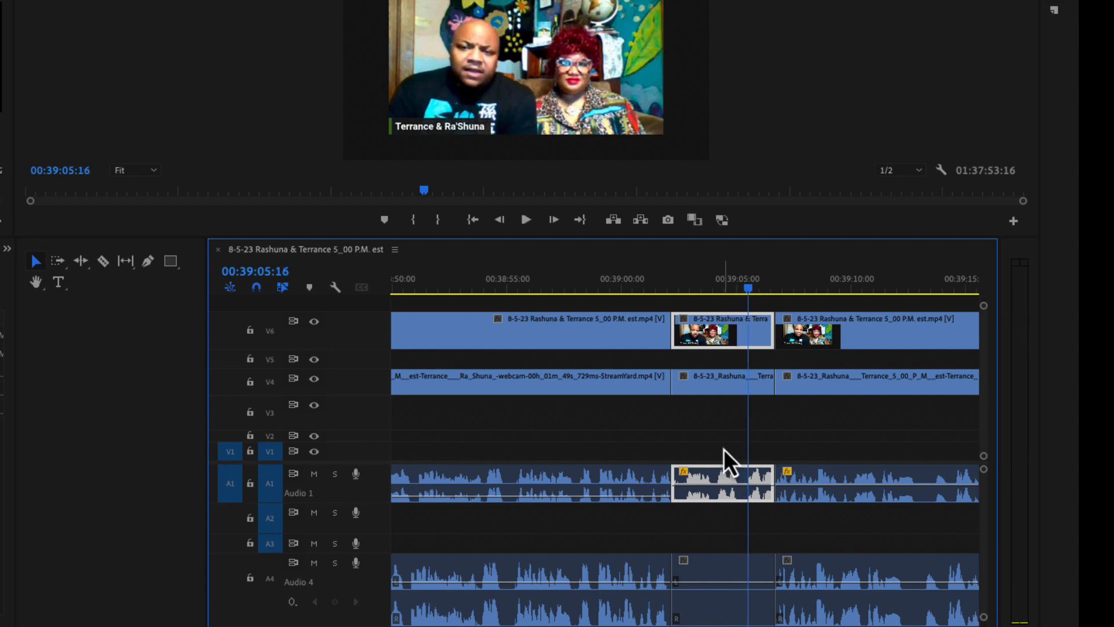
# Step: Compare the short V6 clip and its A1 audio at 00:39:05:16 with the V4 clip and A4 audio beneath it
pyautogui.click(723, 450)
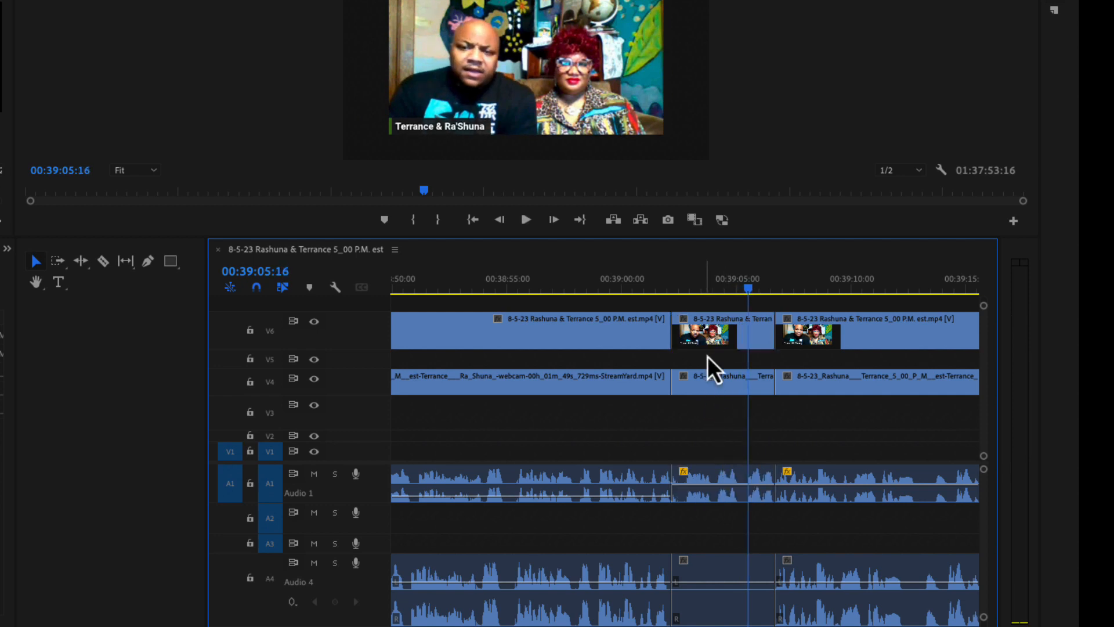
pyautogui.click(710, 336)
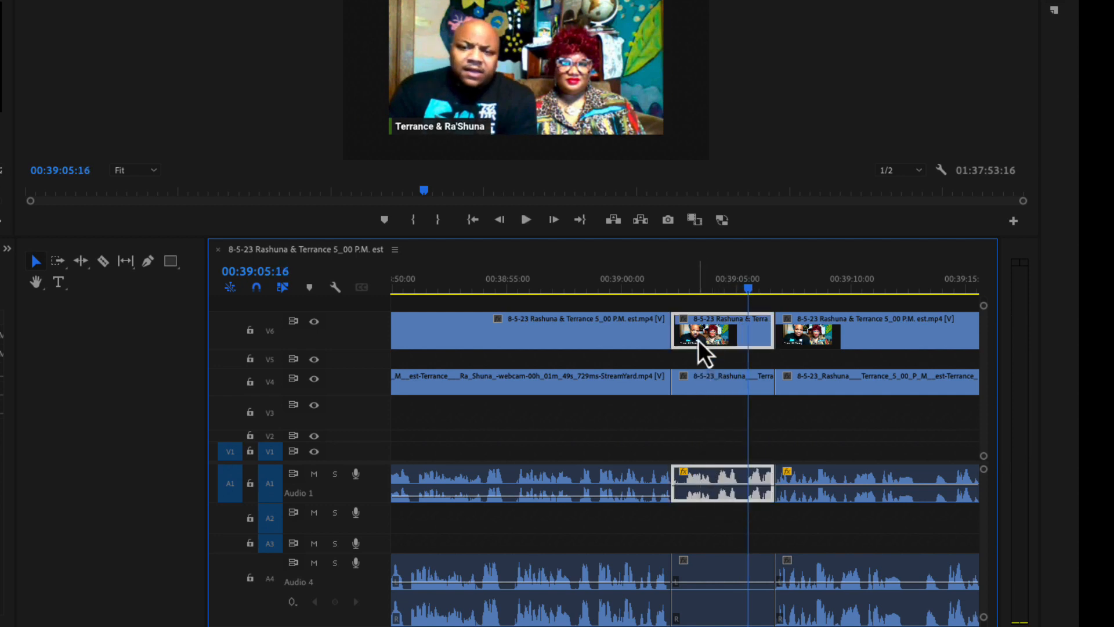
pyautogui.click(687, 388)
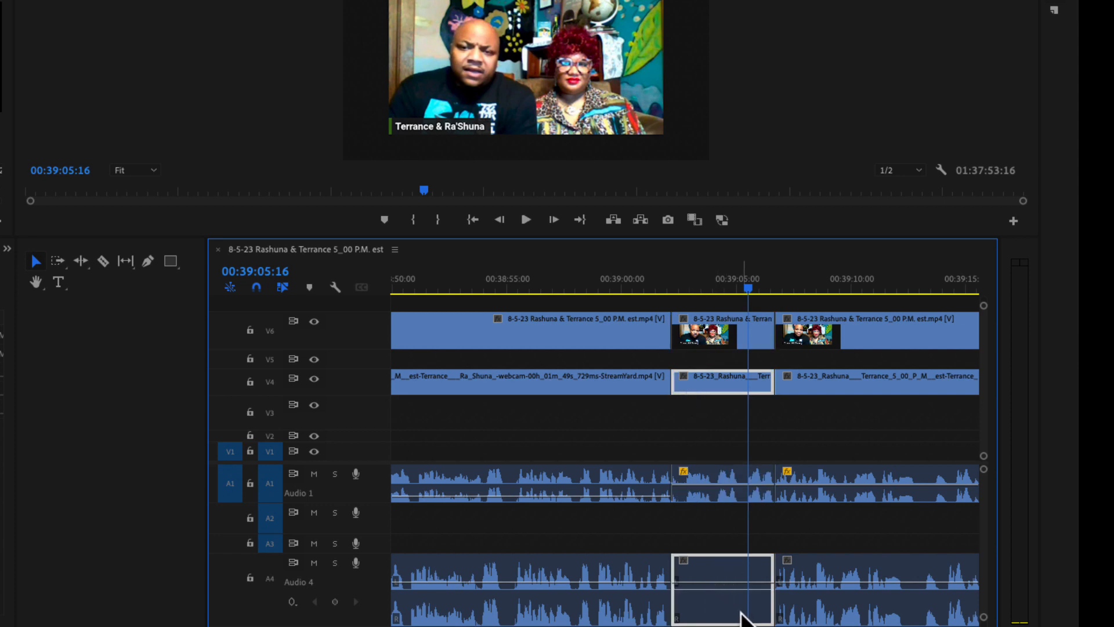
# Step: Play the beginning of the V6 clip that follows the short one, stopping at 00:39:10:00
pyautogui.hscroll(5, 685, 459)
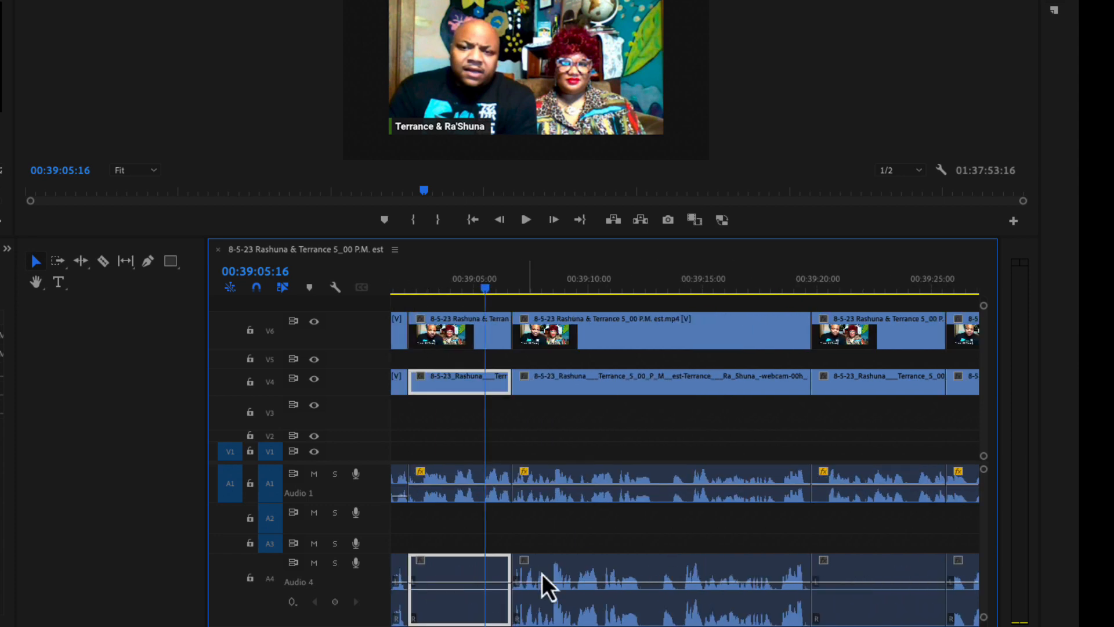
pyautogui.moveTo(585, 284); pyautogui.dragTo(527, 283)
pyautogui.press('space')
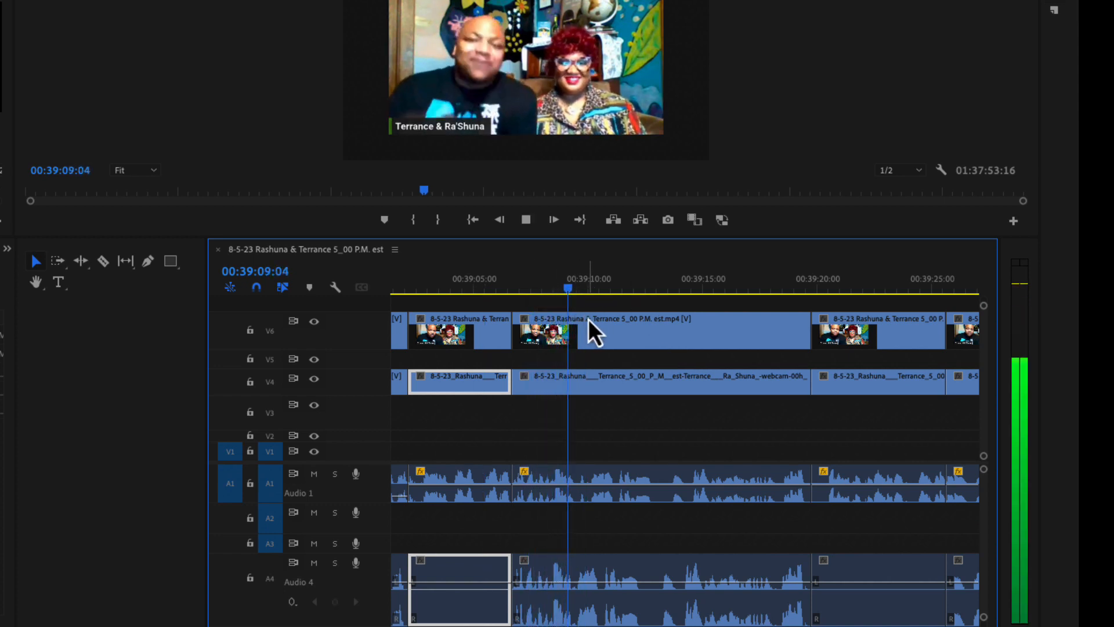
pyautogui.press('space')
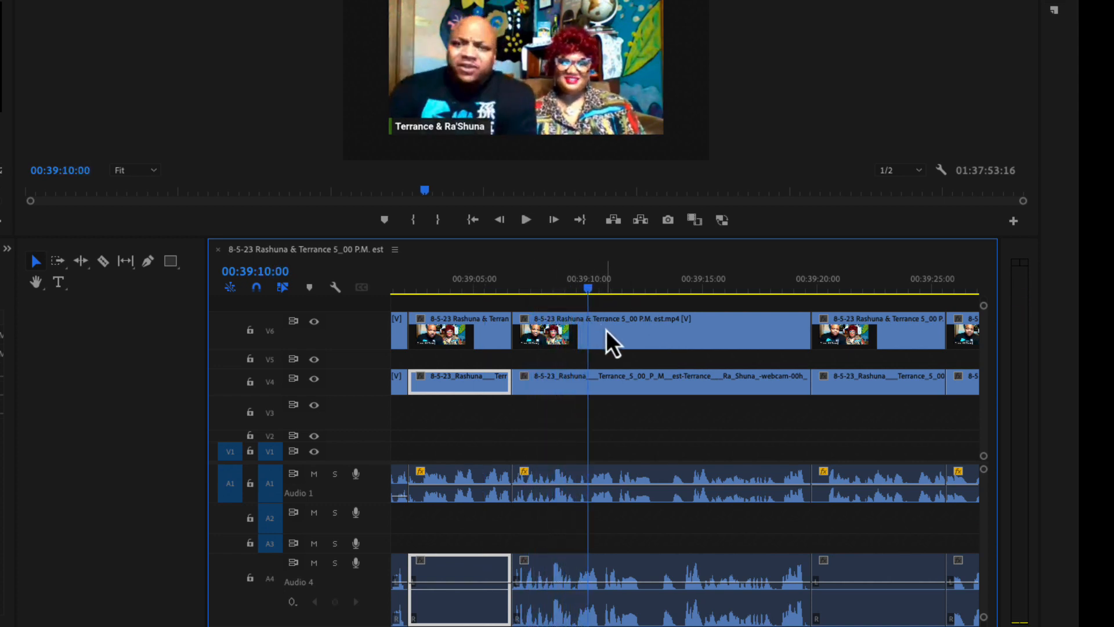
# Step: Lower the A1 audio level of the clip at 00:39:10:00 and play it on to 00:39:11:11
pyautogui.click(668, 498)
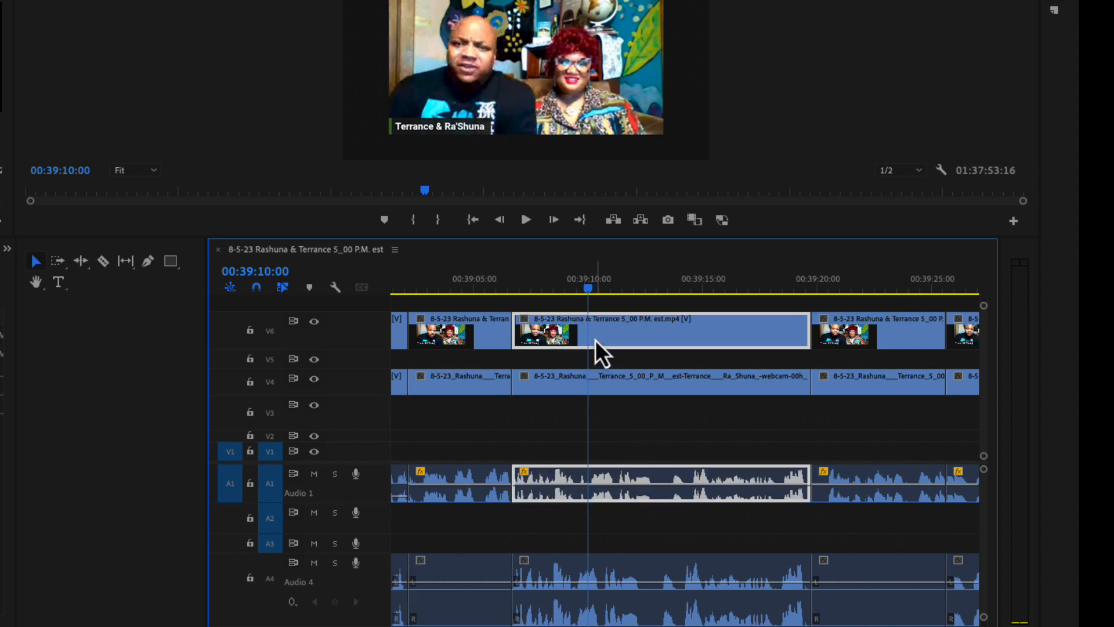
pyautogui.moveTo(620, 491); pyautogui.dragTo(618, 507)
pyautogui.press('space')
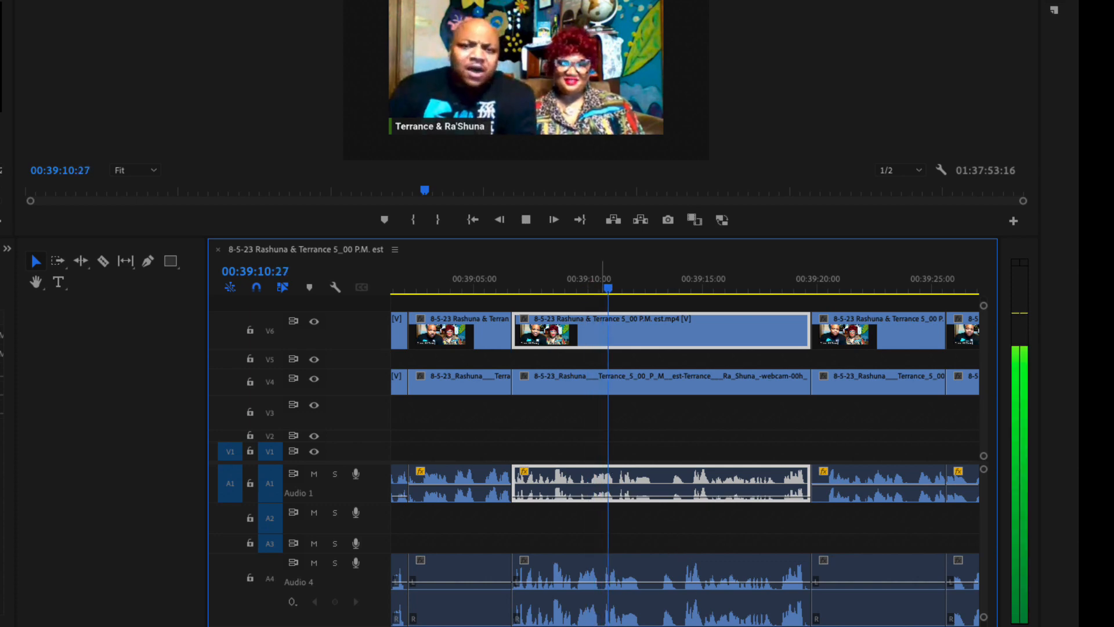
# Step: Play the start of the short V6 clip near 00:39:20:00, past 00:39:21:27
pyautogui.hscroll(-10, 685, 459)
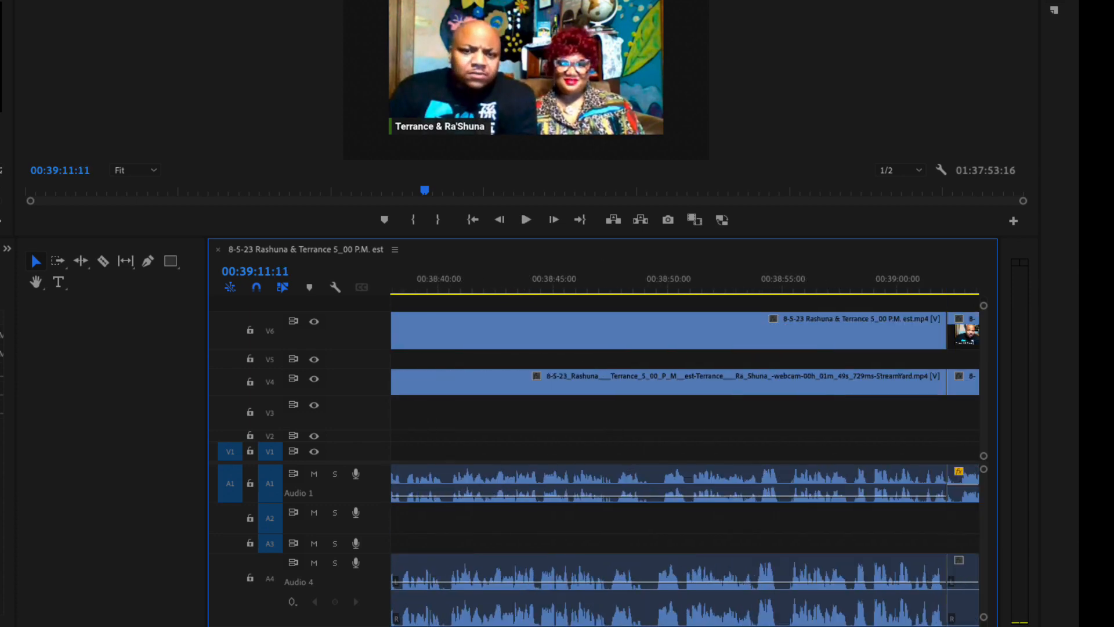
pyautogui.hscroll(8, 685, 459)
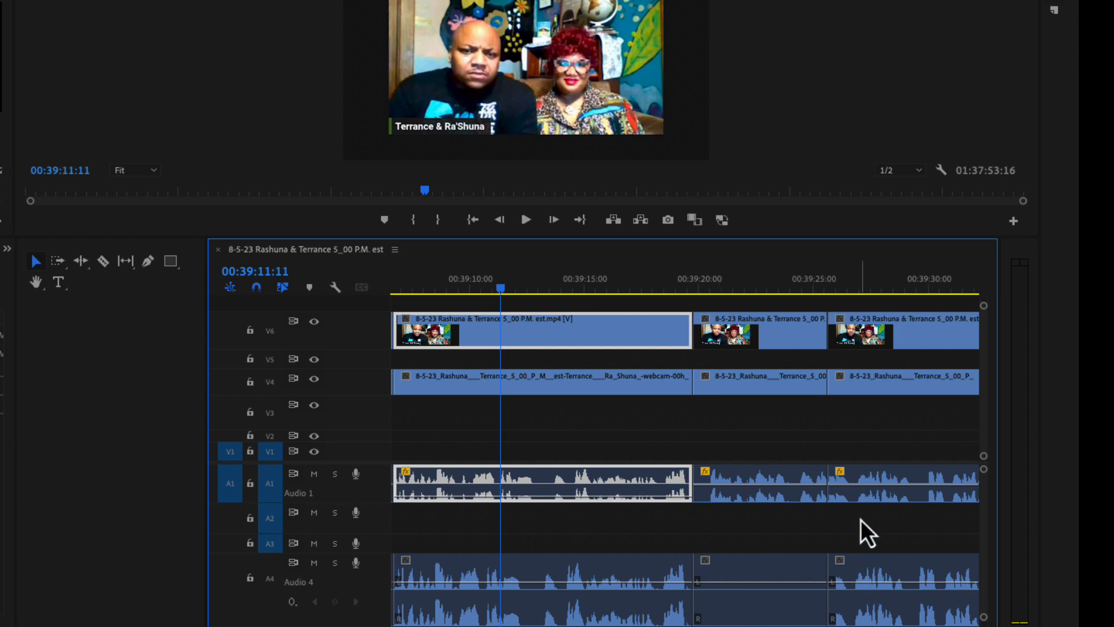
pyautogui.press('-')
pyautogui.hscroll(5, 684, 458)
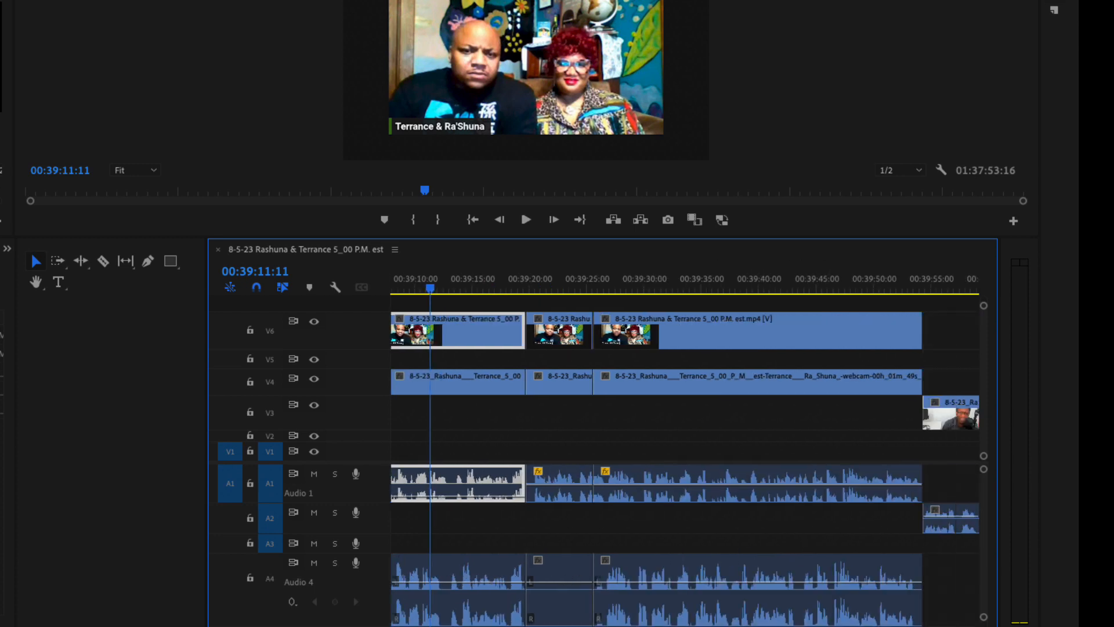
pyautogui.moveTo(463, 287); pyautogui.dragTo(435, 282)
pyautogui.press('space')
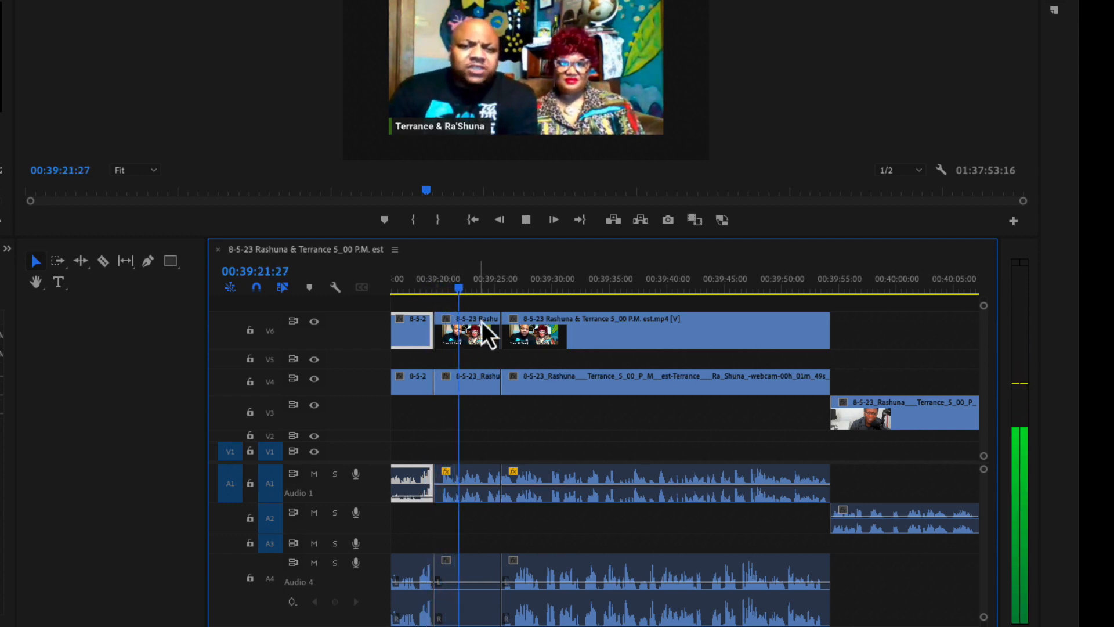
pyautogui.press('space')
# Step: Play the beginning of the last V6 clip before the V3 shot to 00:39:28:26 and lower its A1 audio level
pyautogui.moveTo(468, 291); pyautogui.dragTo(516, 292)
pyautogui.press('space')
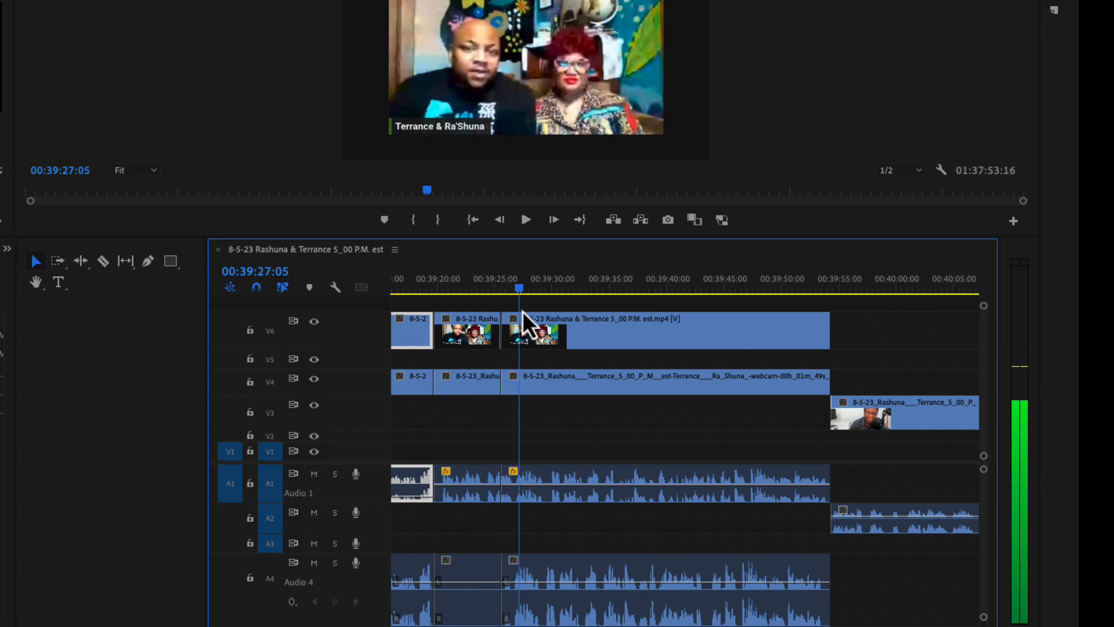
pyautogui.press('space')
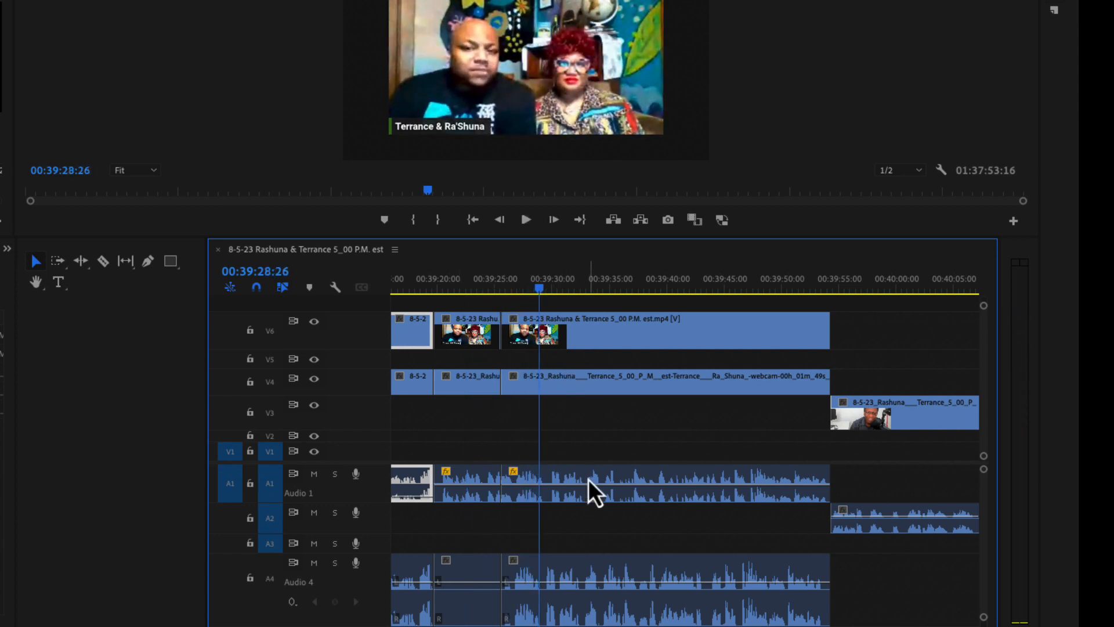
pyautogui.click(618, 320)
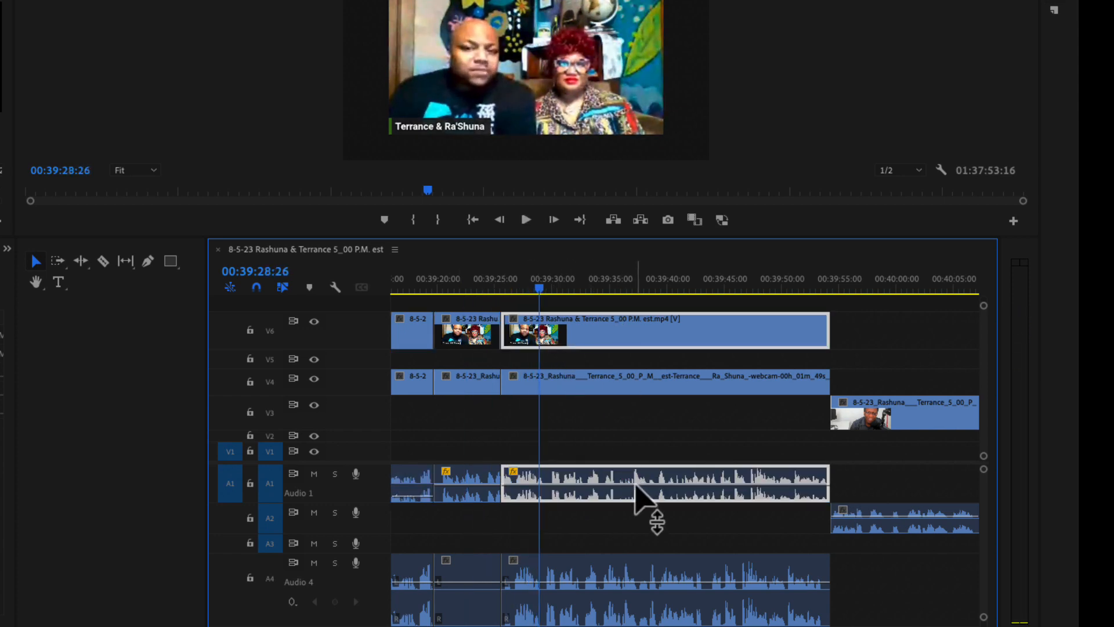
pyautogui.moveTo(639, 494); pyautogui.dragTo(640, 502)
# Step: Play across the cut from the V6 clip to the V3 host webcam shot, stopping at 00:39:55:15
pyautogui.scroll(-8, 570, 499)
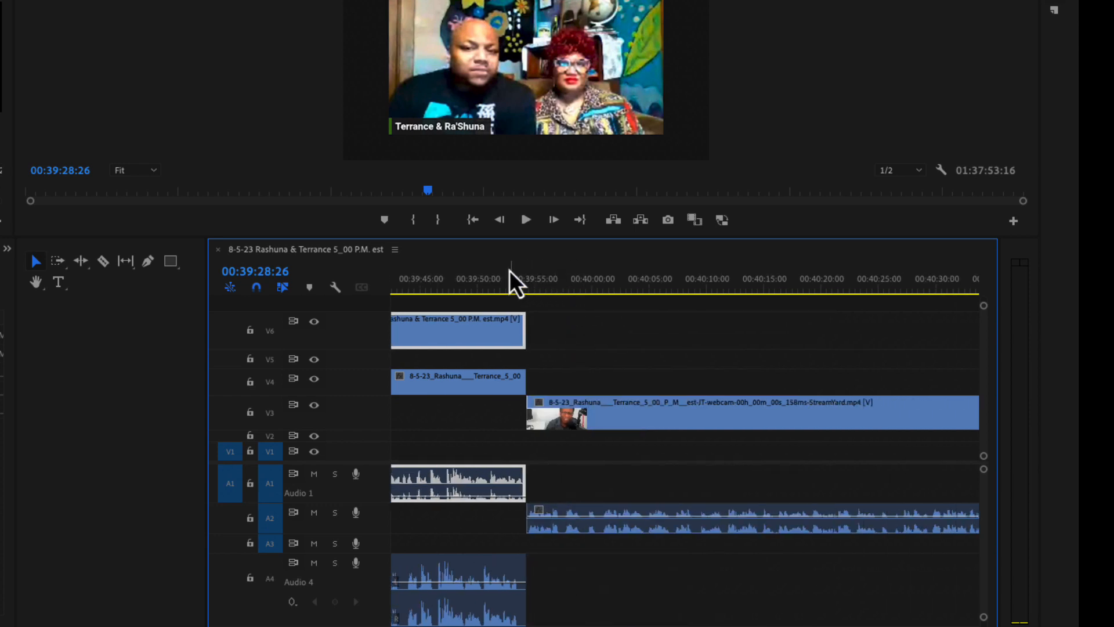
pyautogui.click(484, 279)
pyautogui.press('space')
pyautogui.press('space')
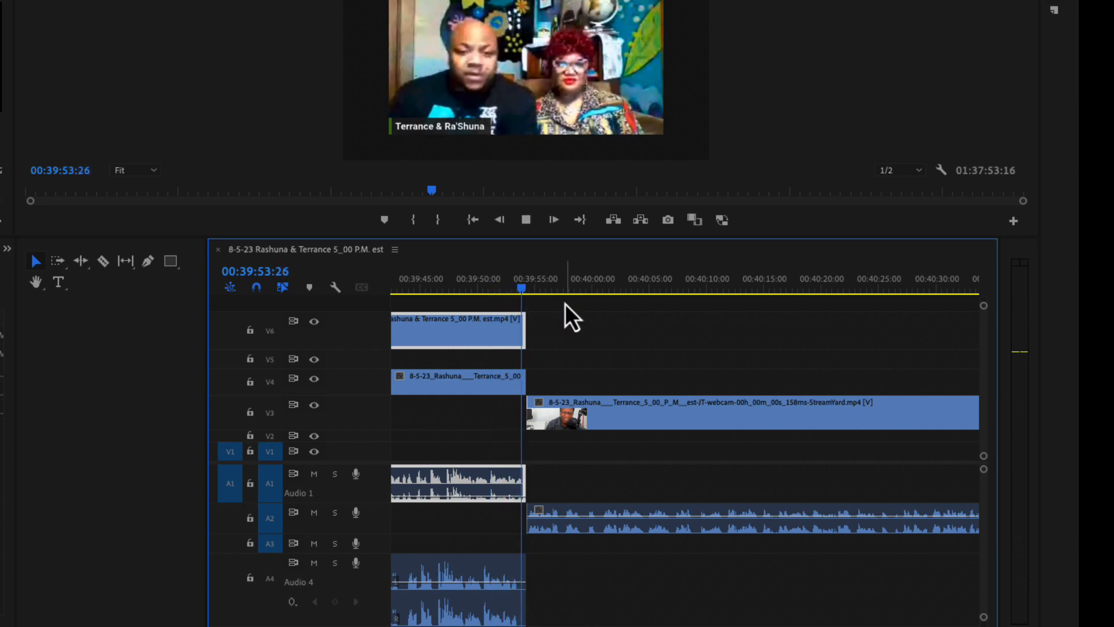
pyautogui.press('space')
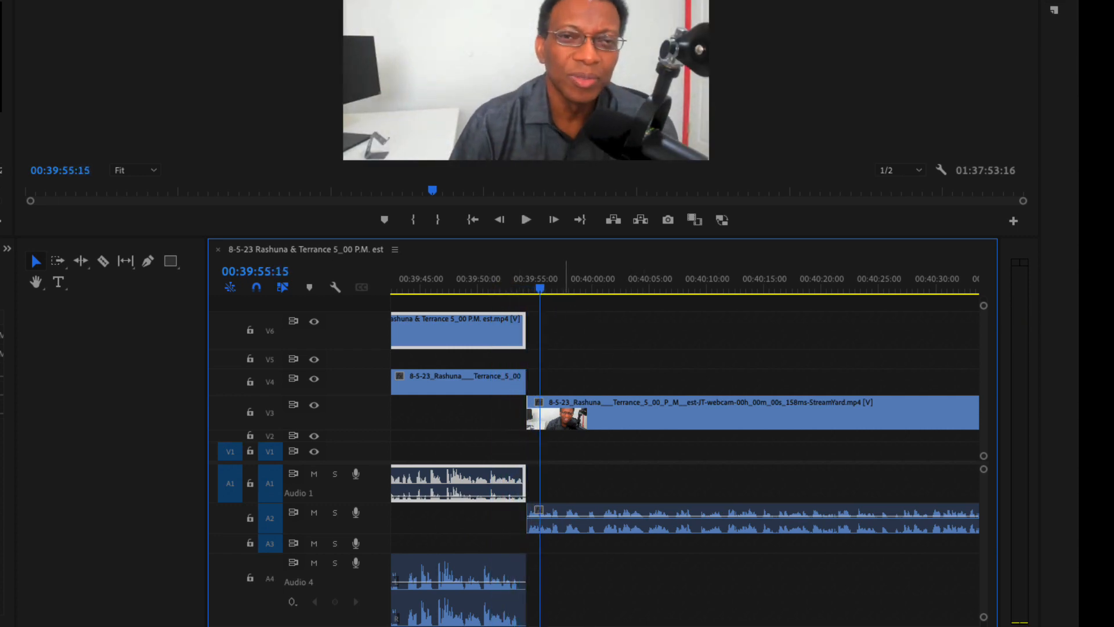
# Step: Scrub ahead through the V3 host webcam clip to 00:40:26:14, before the next stacked V6, V4 and V3 clips
pyautogui.press('-')
pyautogui.press('-')
pyautogui.press('-')
pyautogui.press('=')
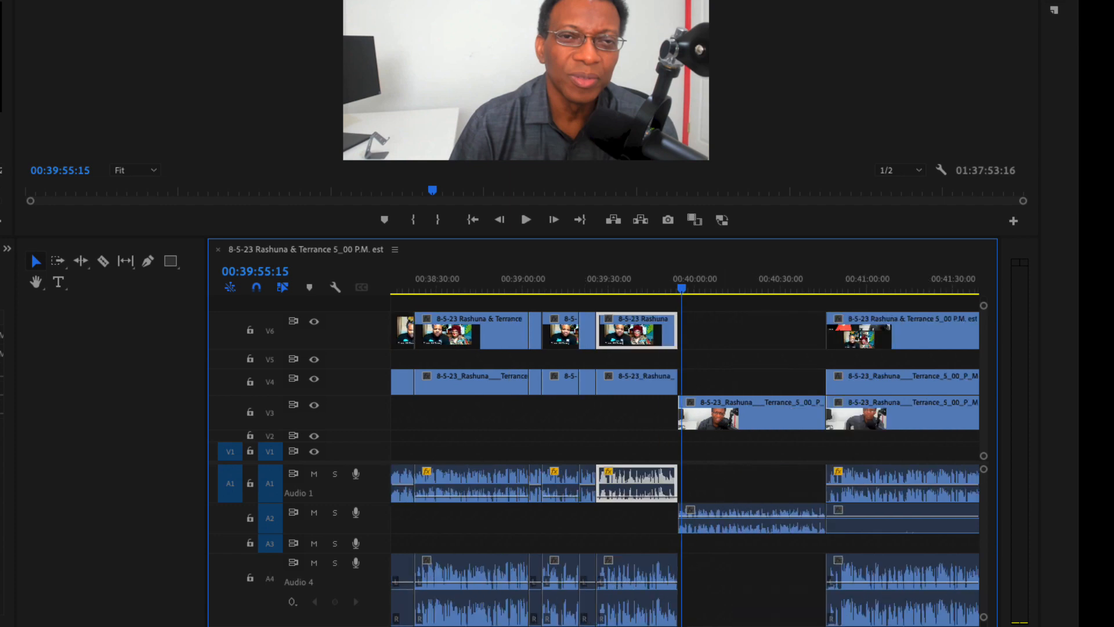
pyautogui.hscroll(5, 685, 450)
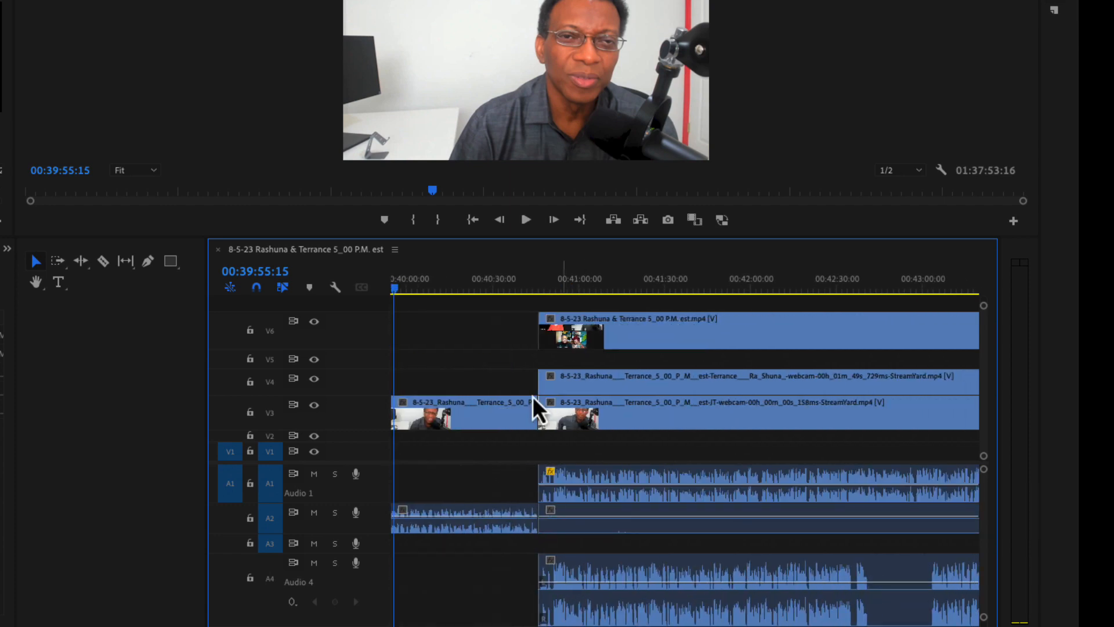
pyautogui.moveTo(397, 297); pyautogui.dragTo(484, 322)
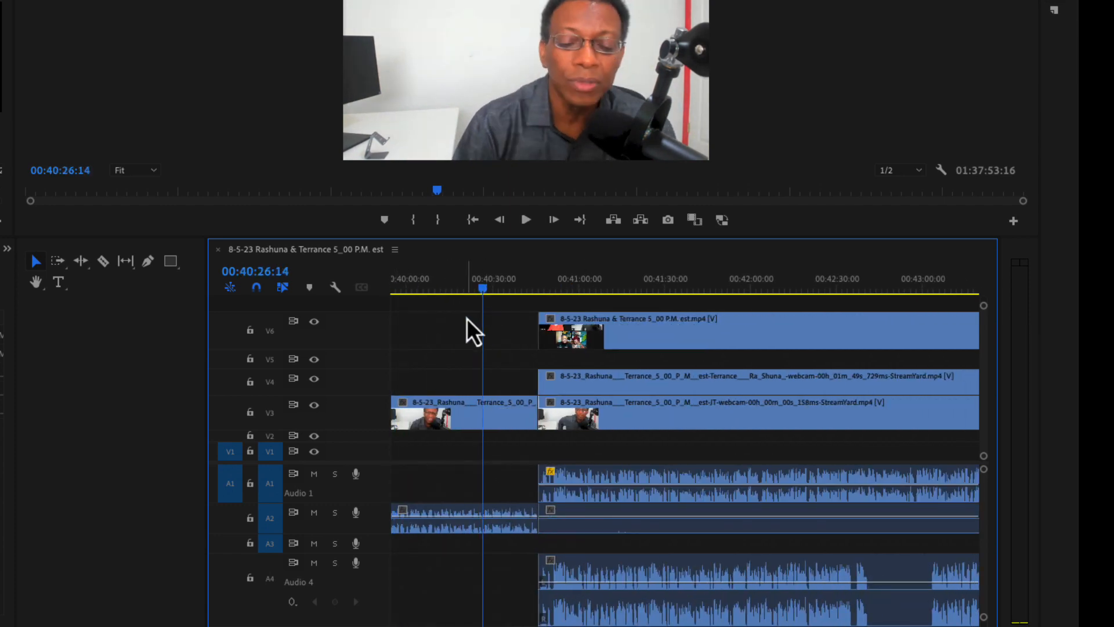